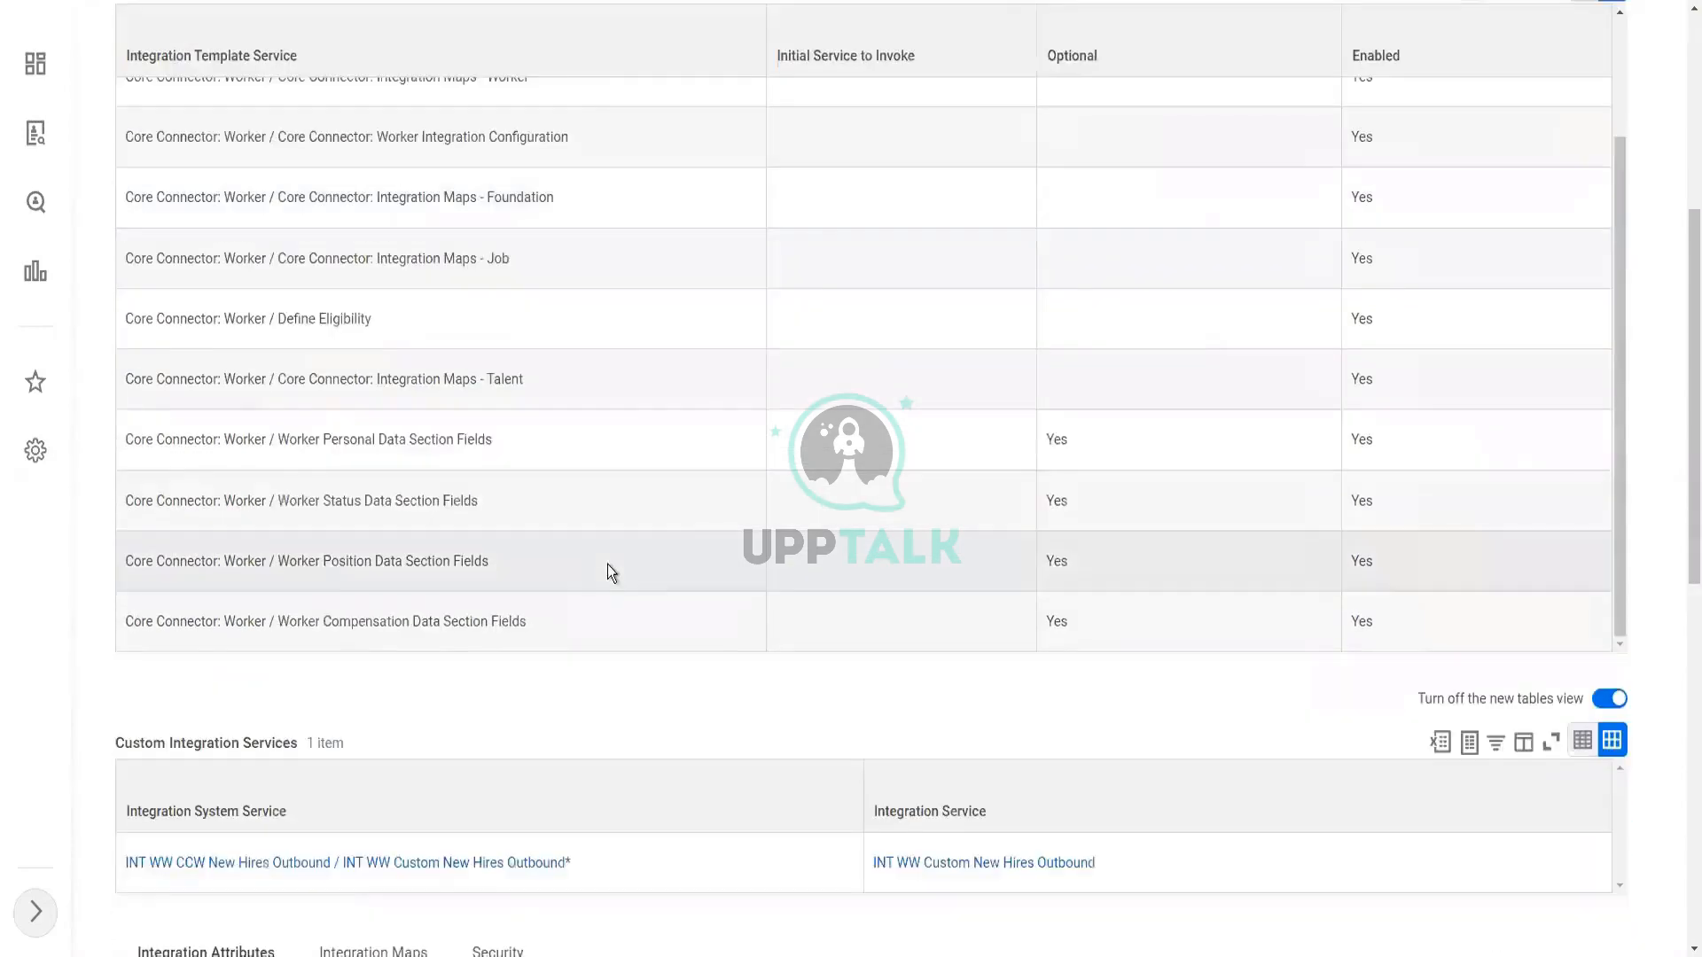
Step: Switch to oXygen XML Editor and apply Format and Indent to output (1).xml
scroll(706, 494, "down", 4)
scroll(710, 487, "down", 5)
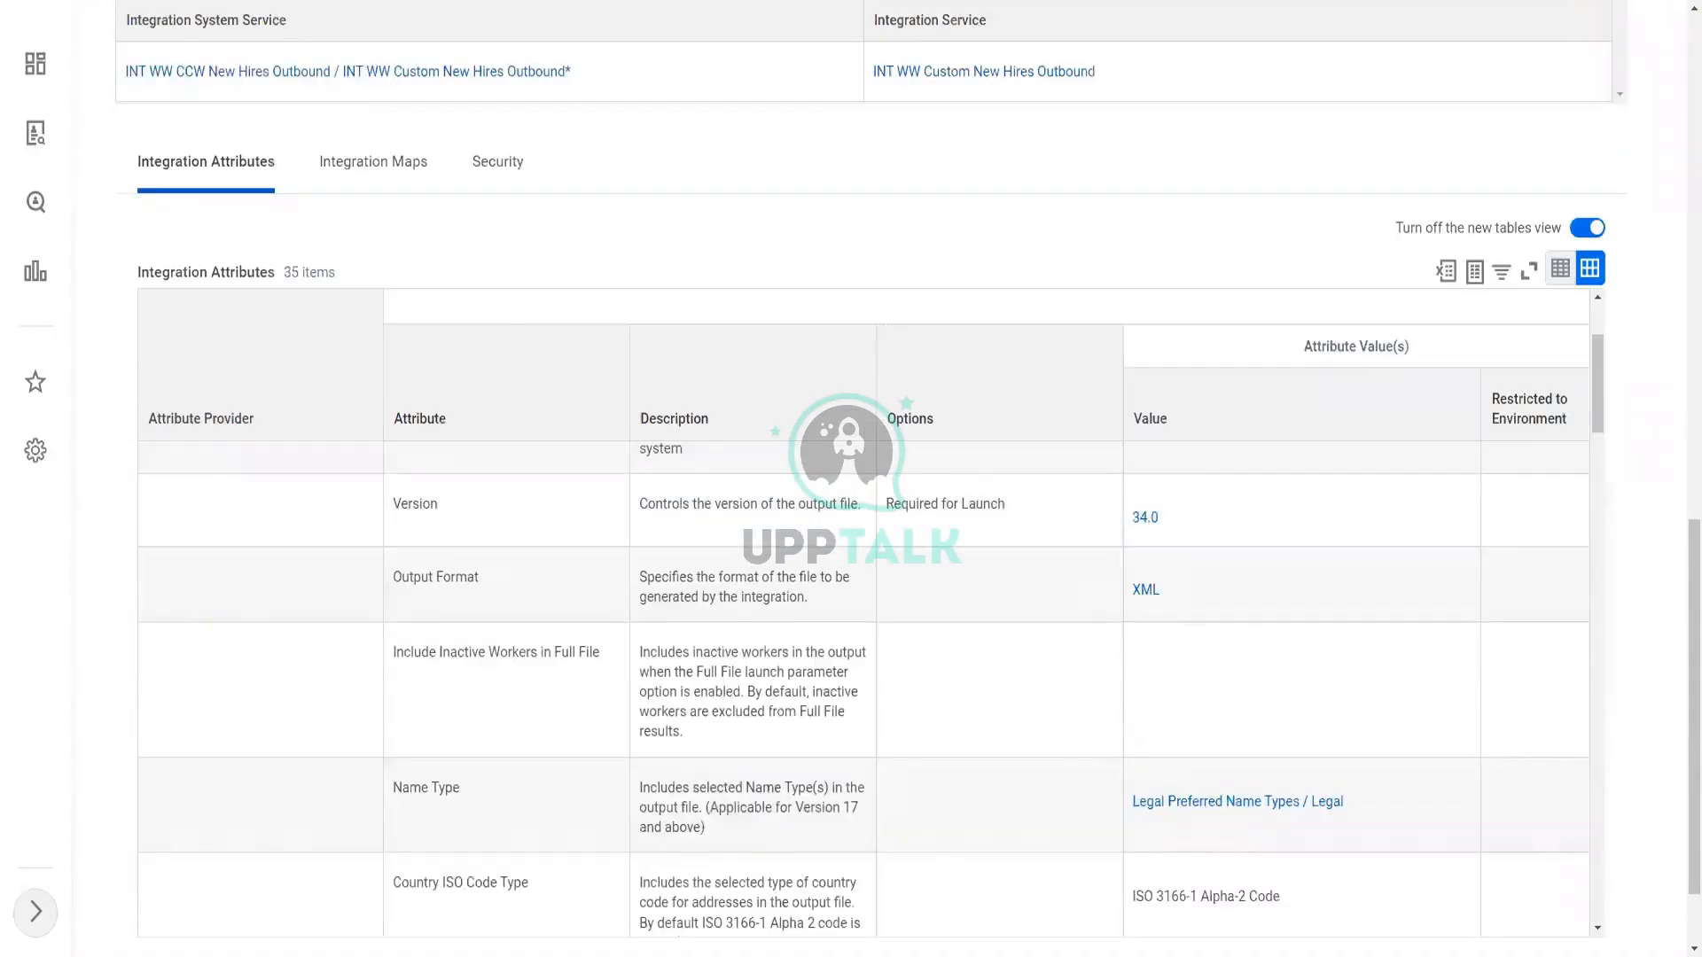
key("alt+Tab")
left_click(286, 131)
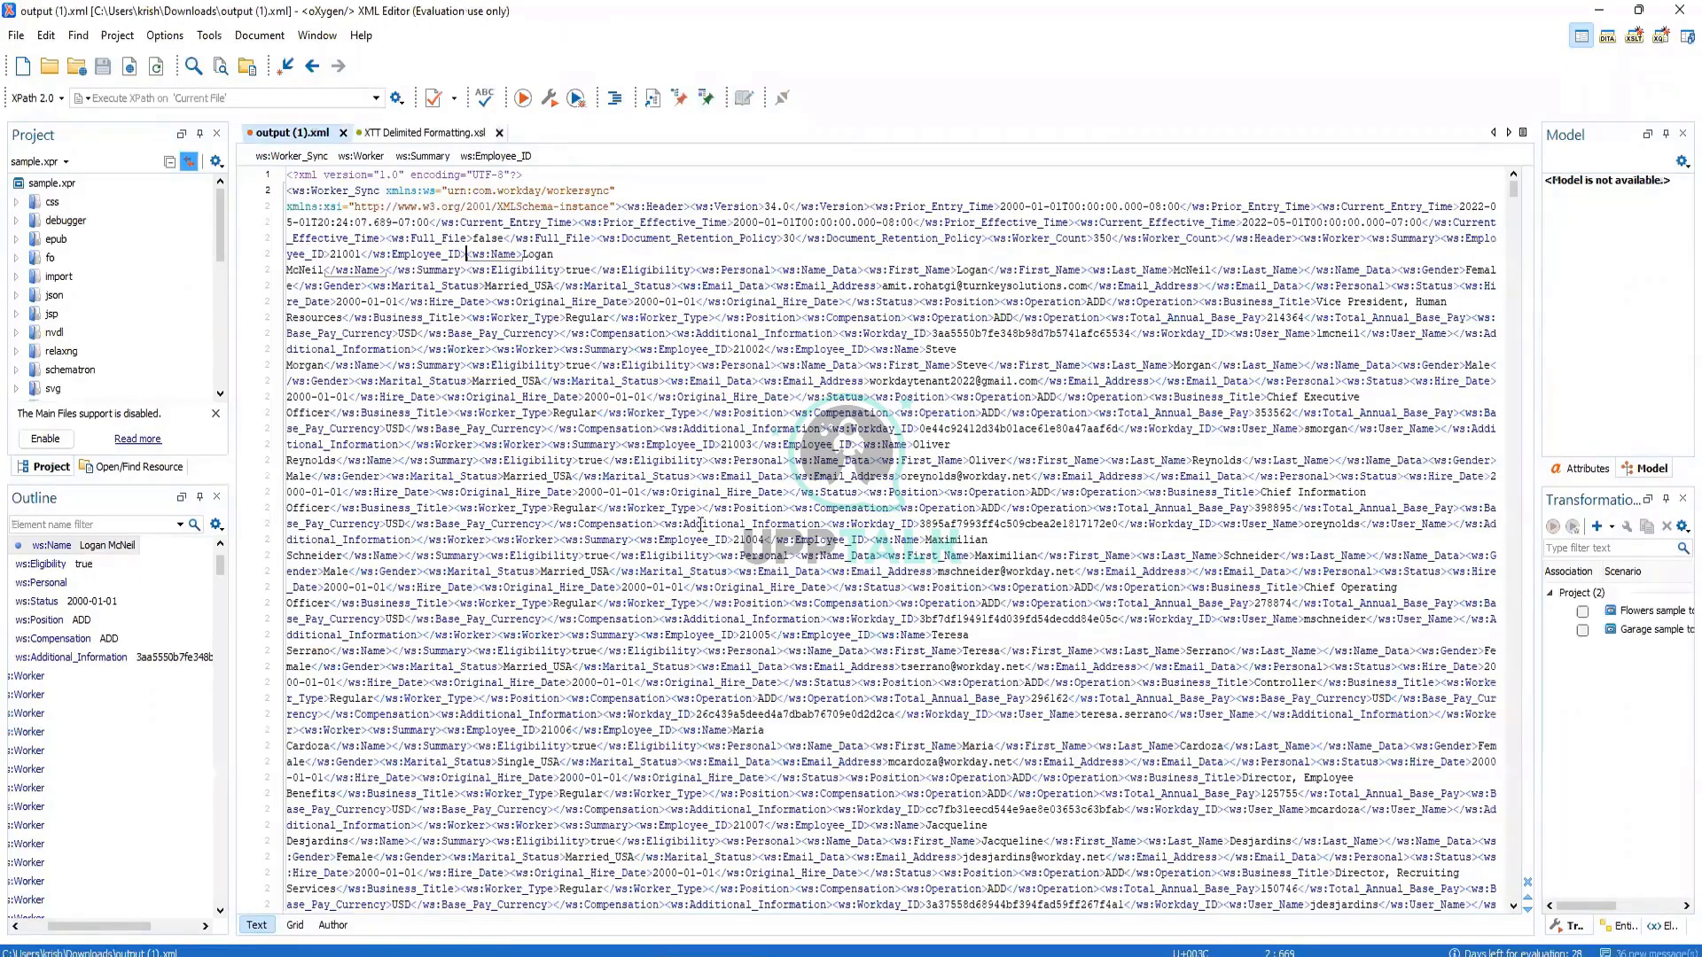
key("ctrl+shift+p")
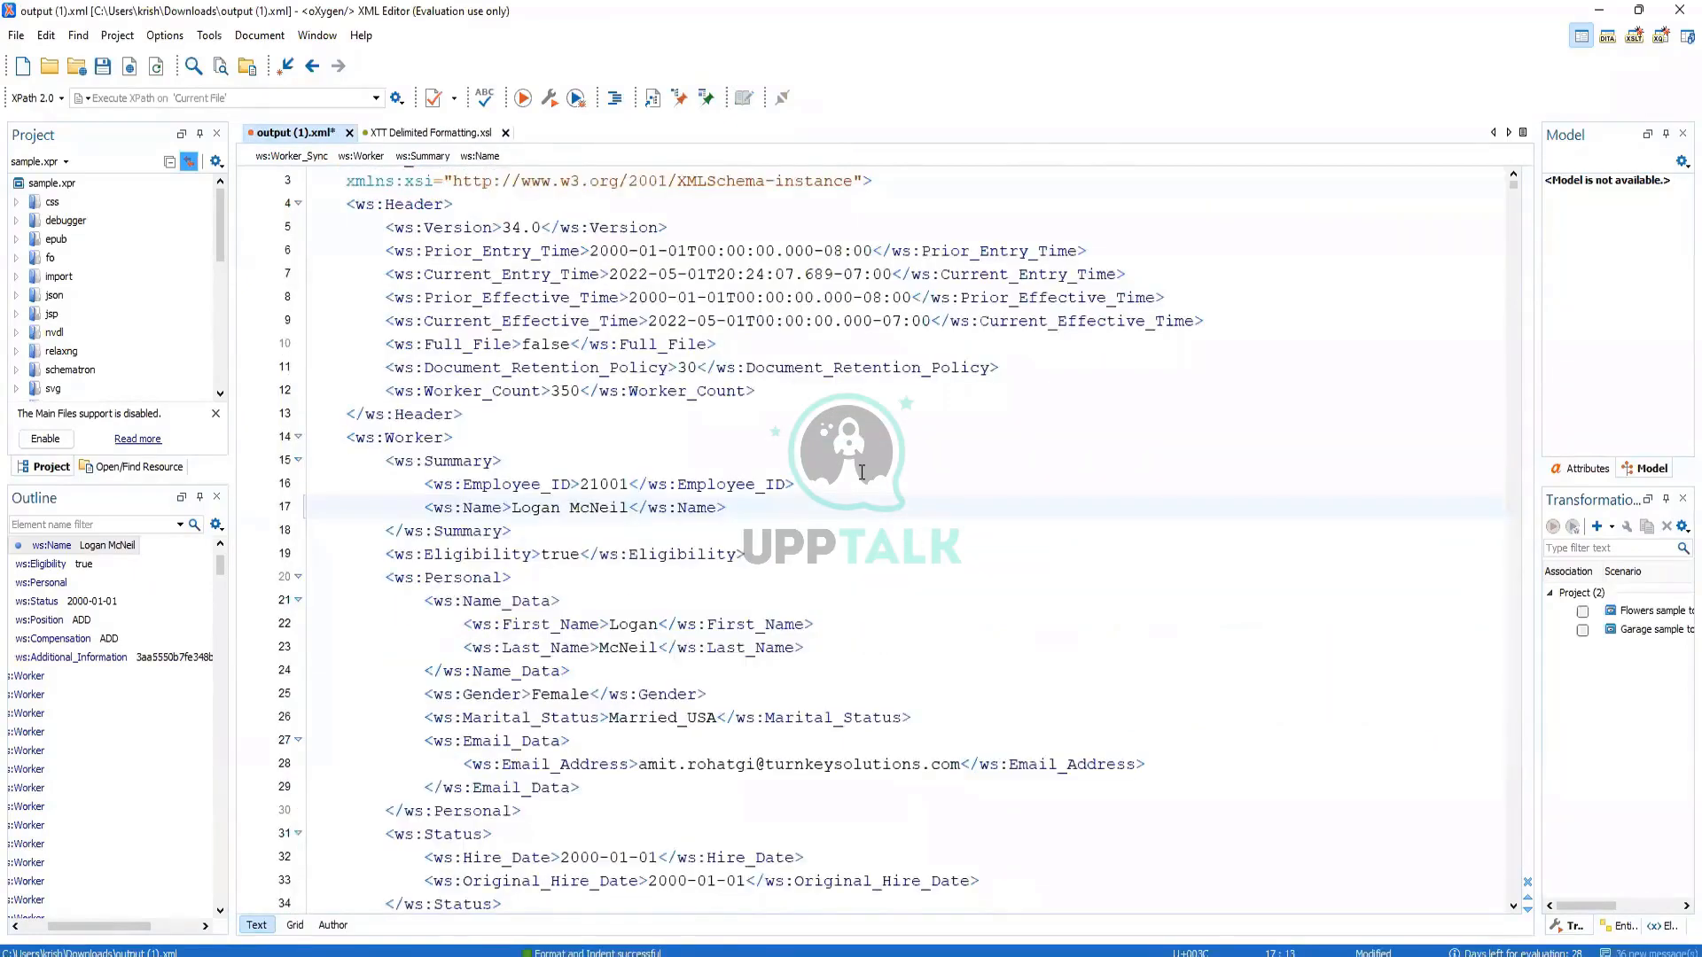
Step: Examine the first ws:Worker record in the indented XML, including its ws:Name and ws:Gender elements
scroll(861, 472, "down", 2)
left_click(410, 296)
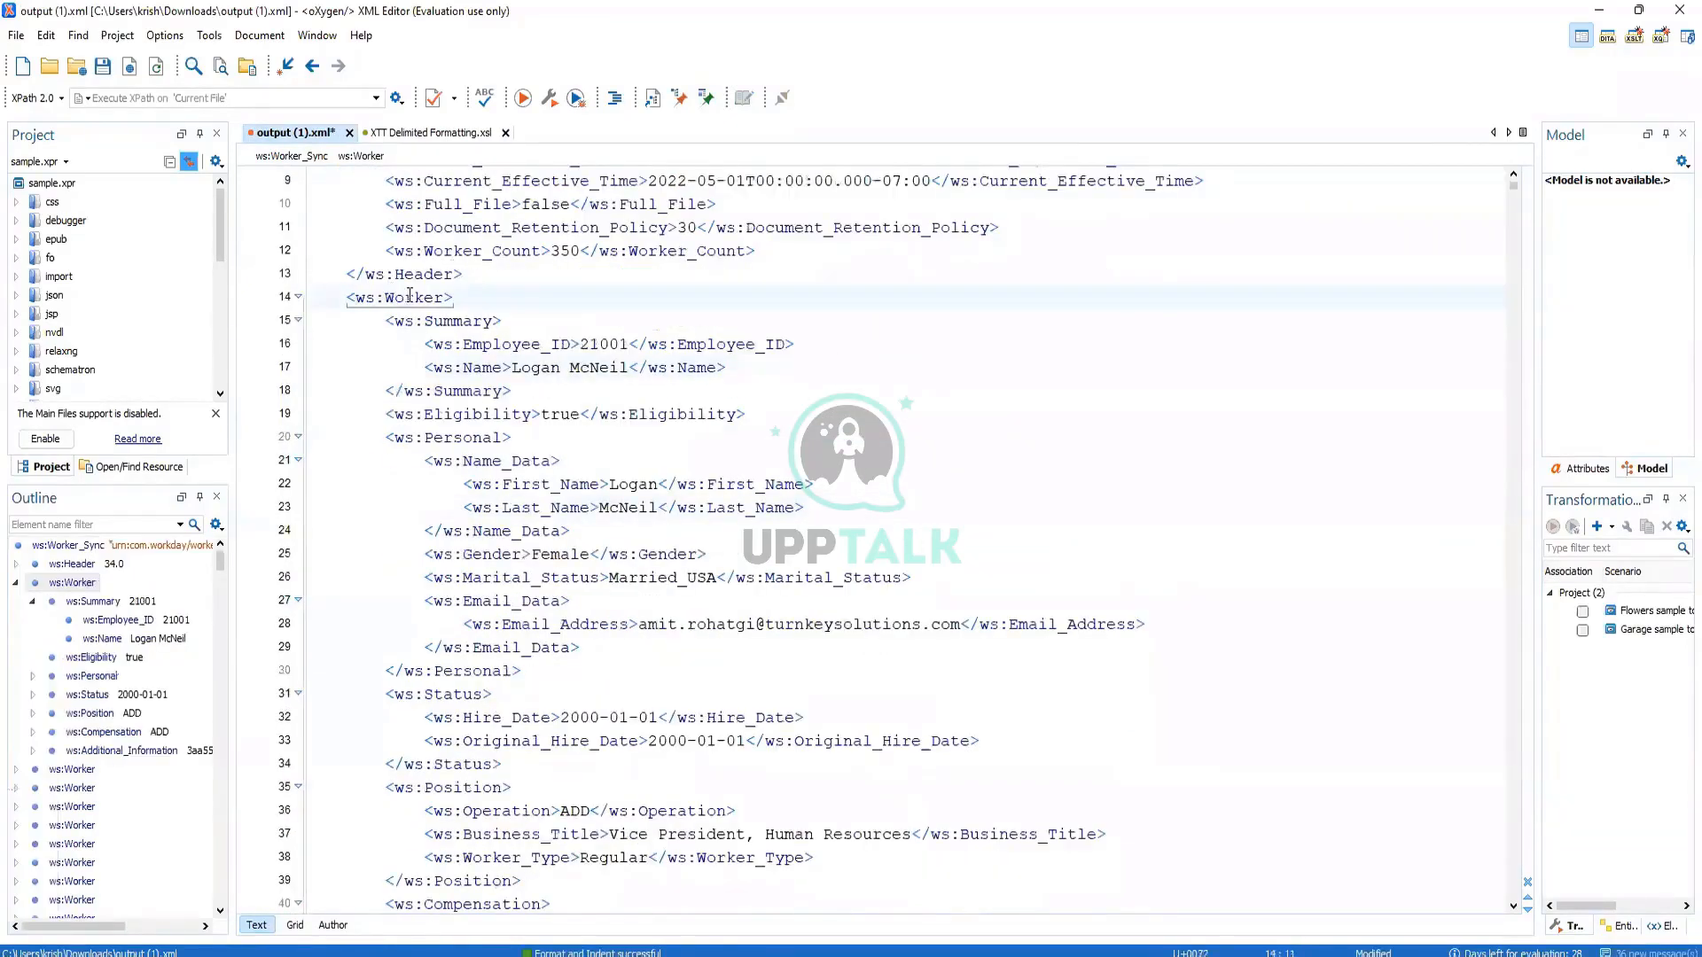
scroll(419, 864, "down", 4)
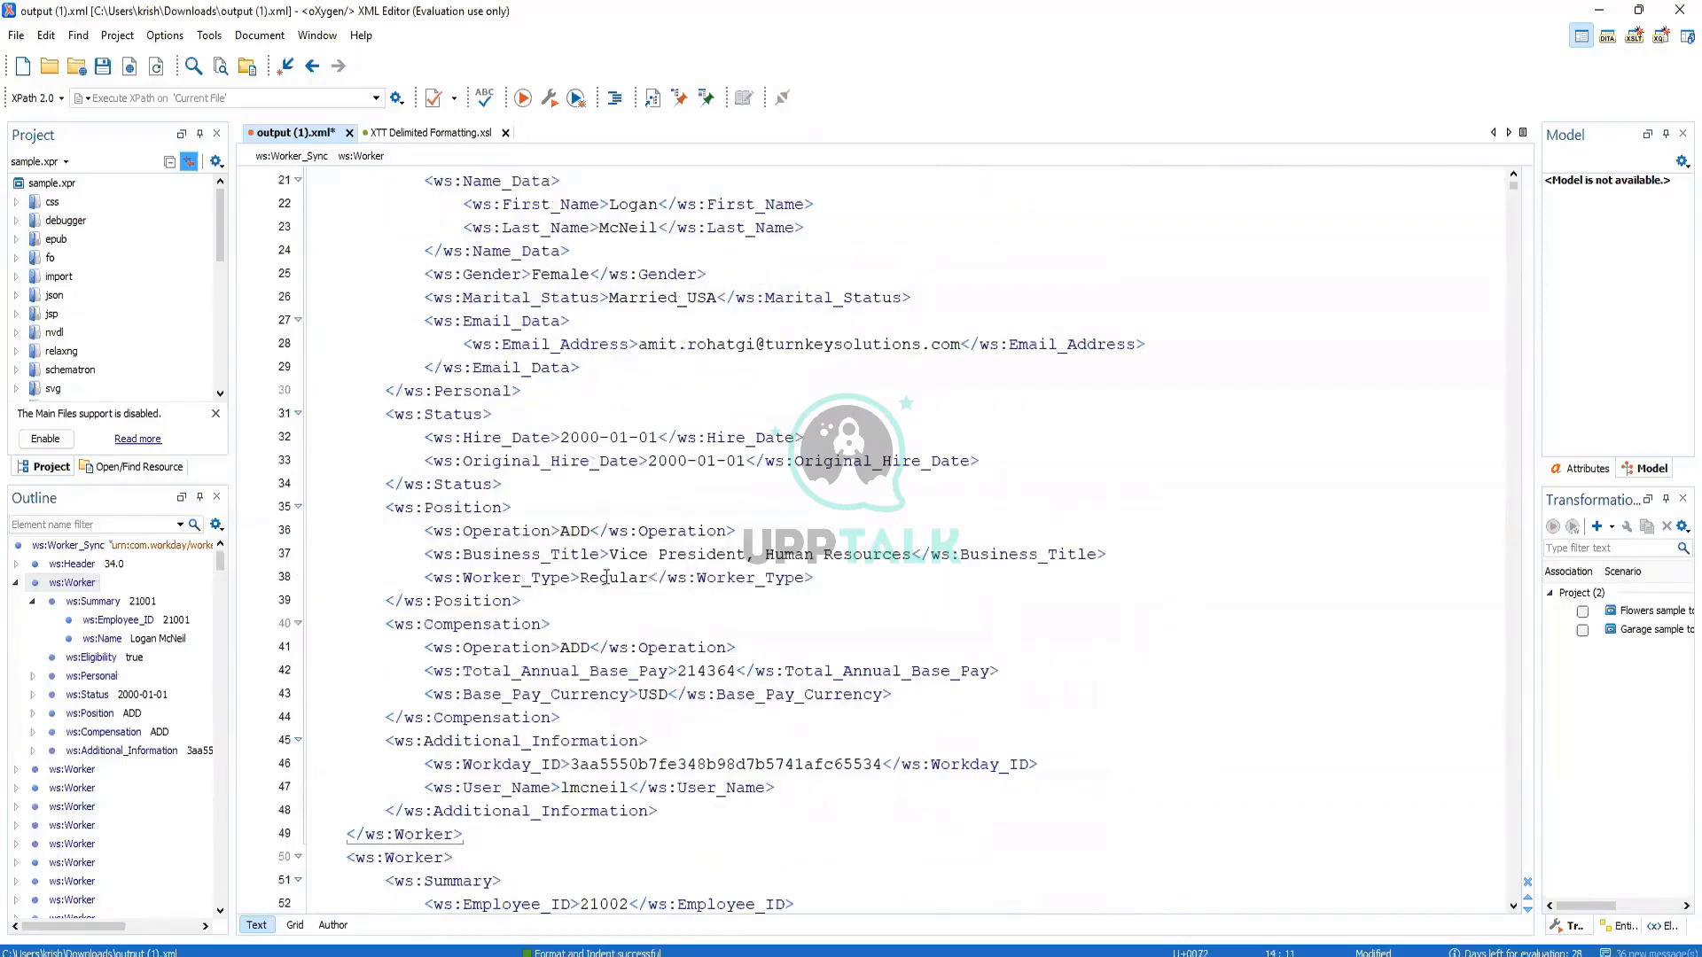
scroll(606, 577, "up", 1)
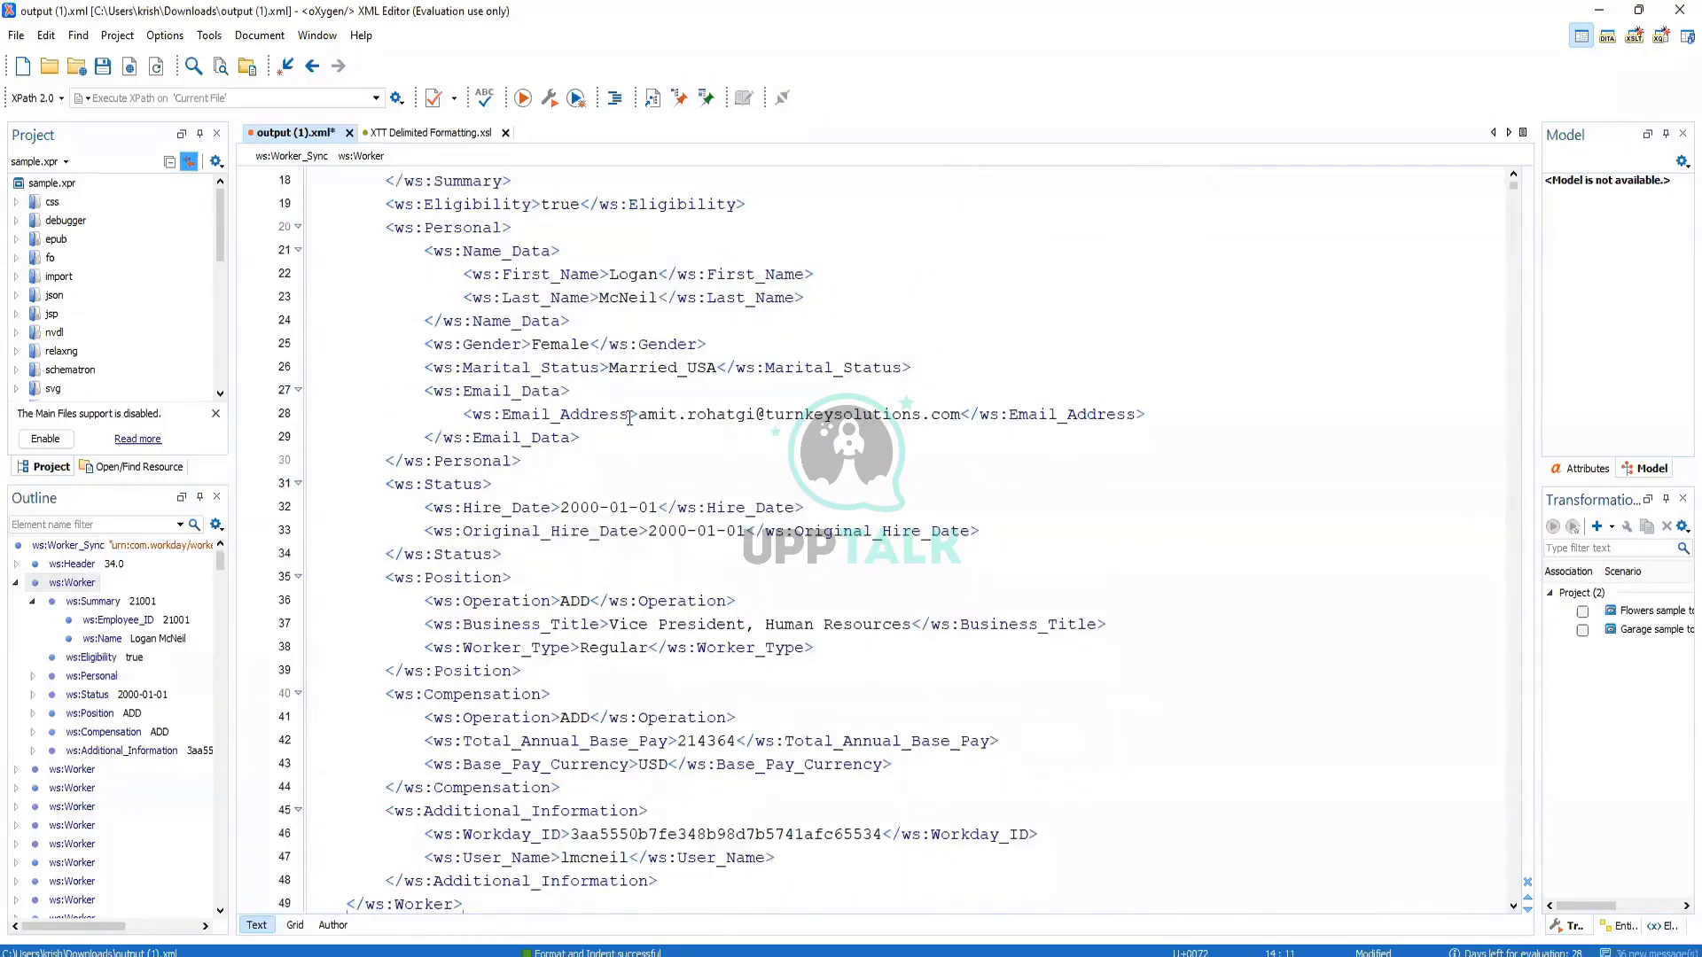
scroll(620, 408, "up", 4)
scroll(584, 365, "down", 1)
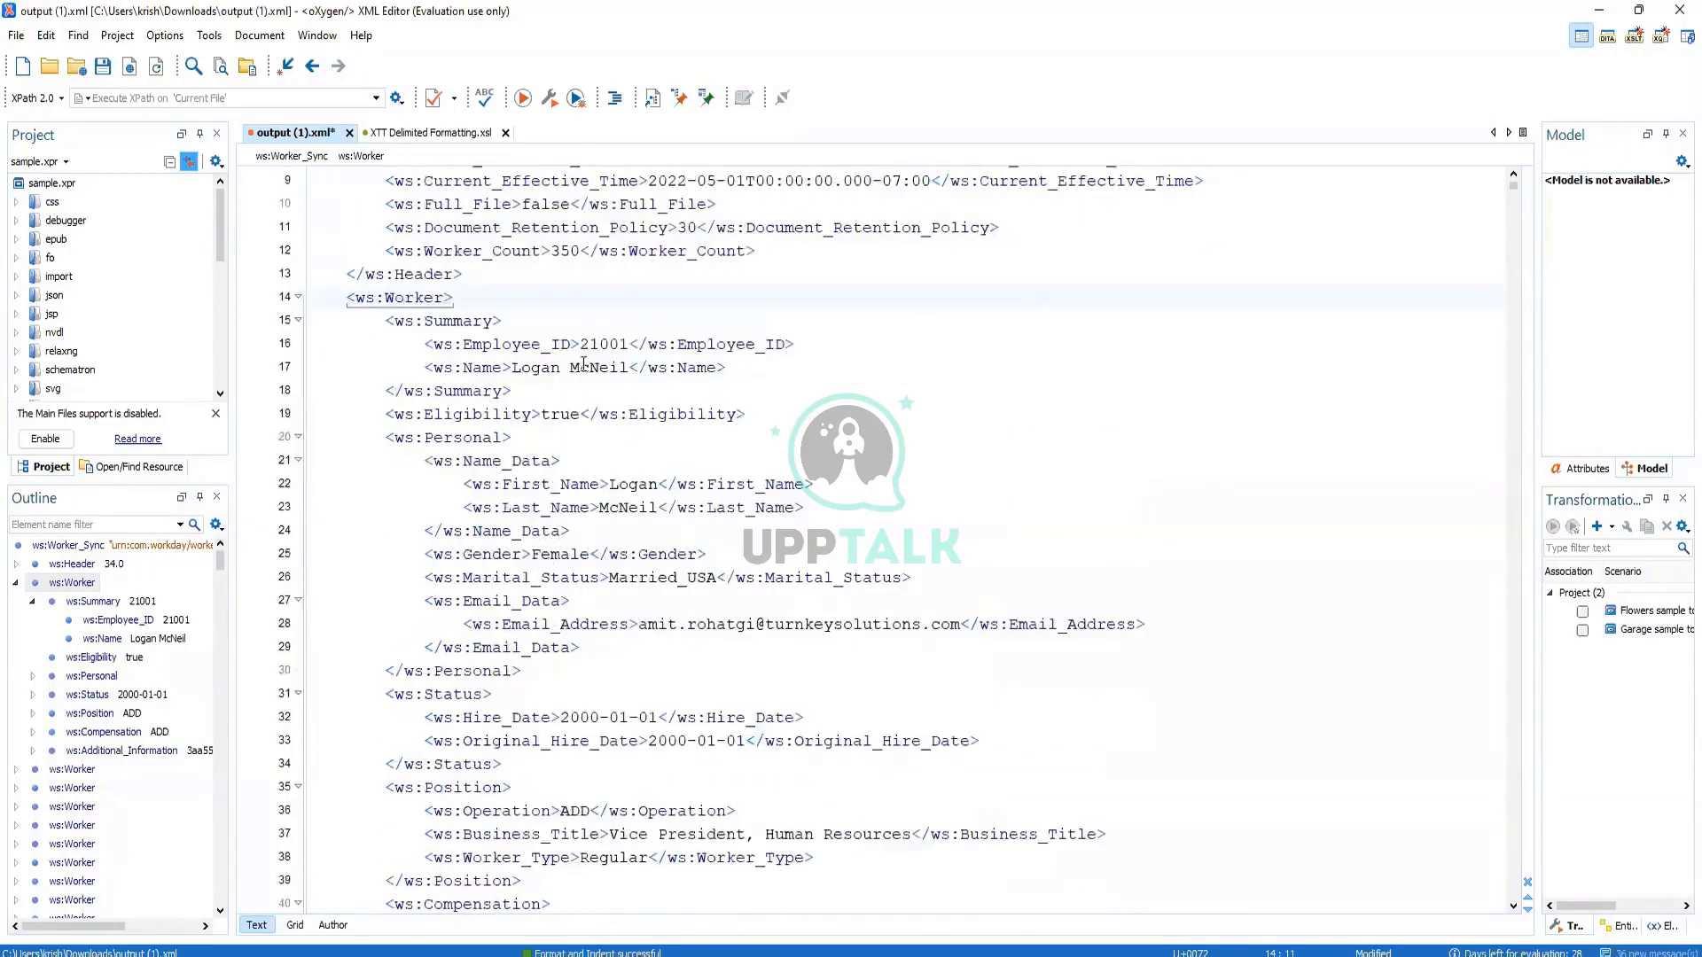
left_click(572, 367)
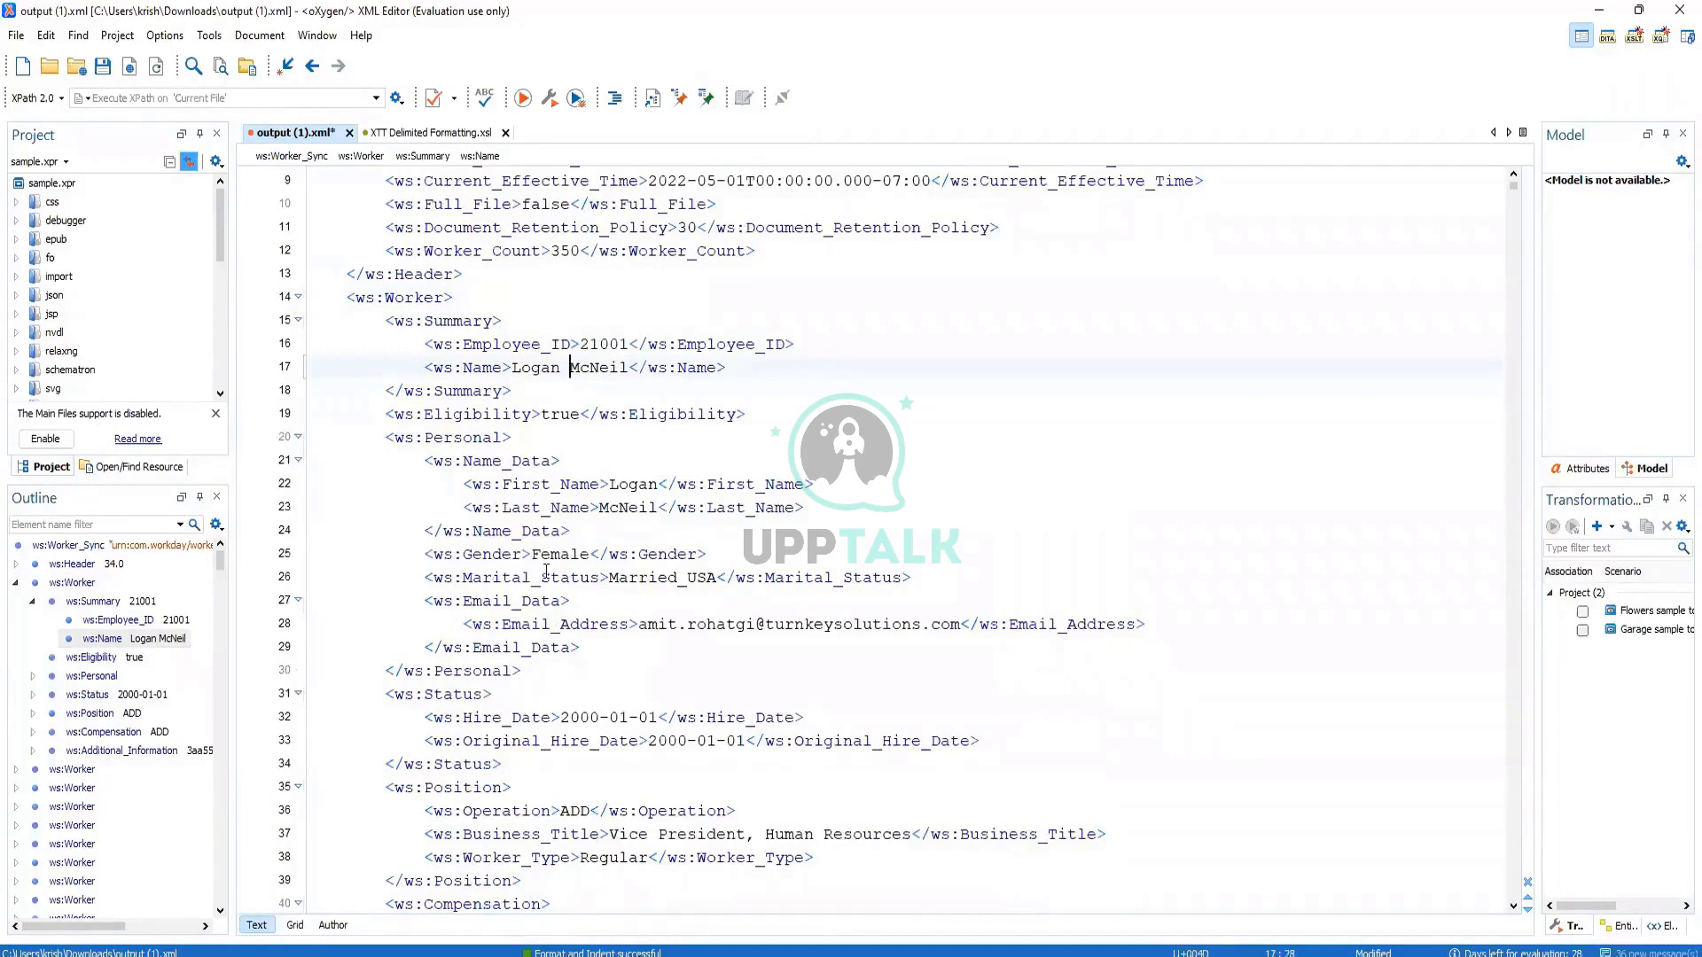
left_click(551, 556)
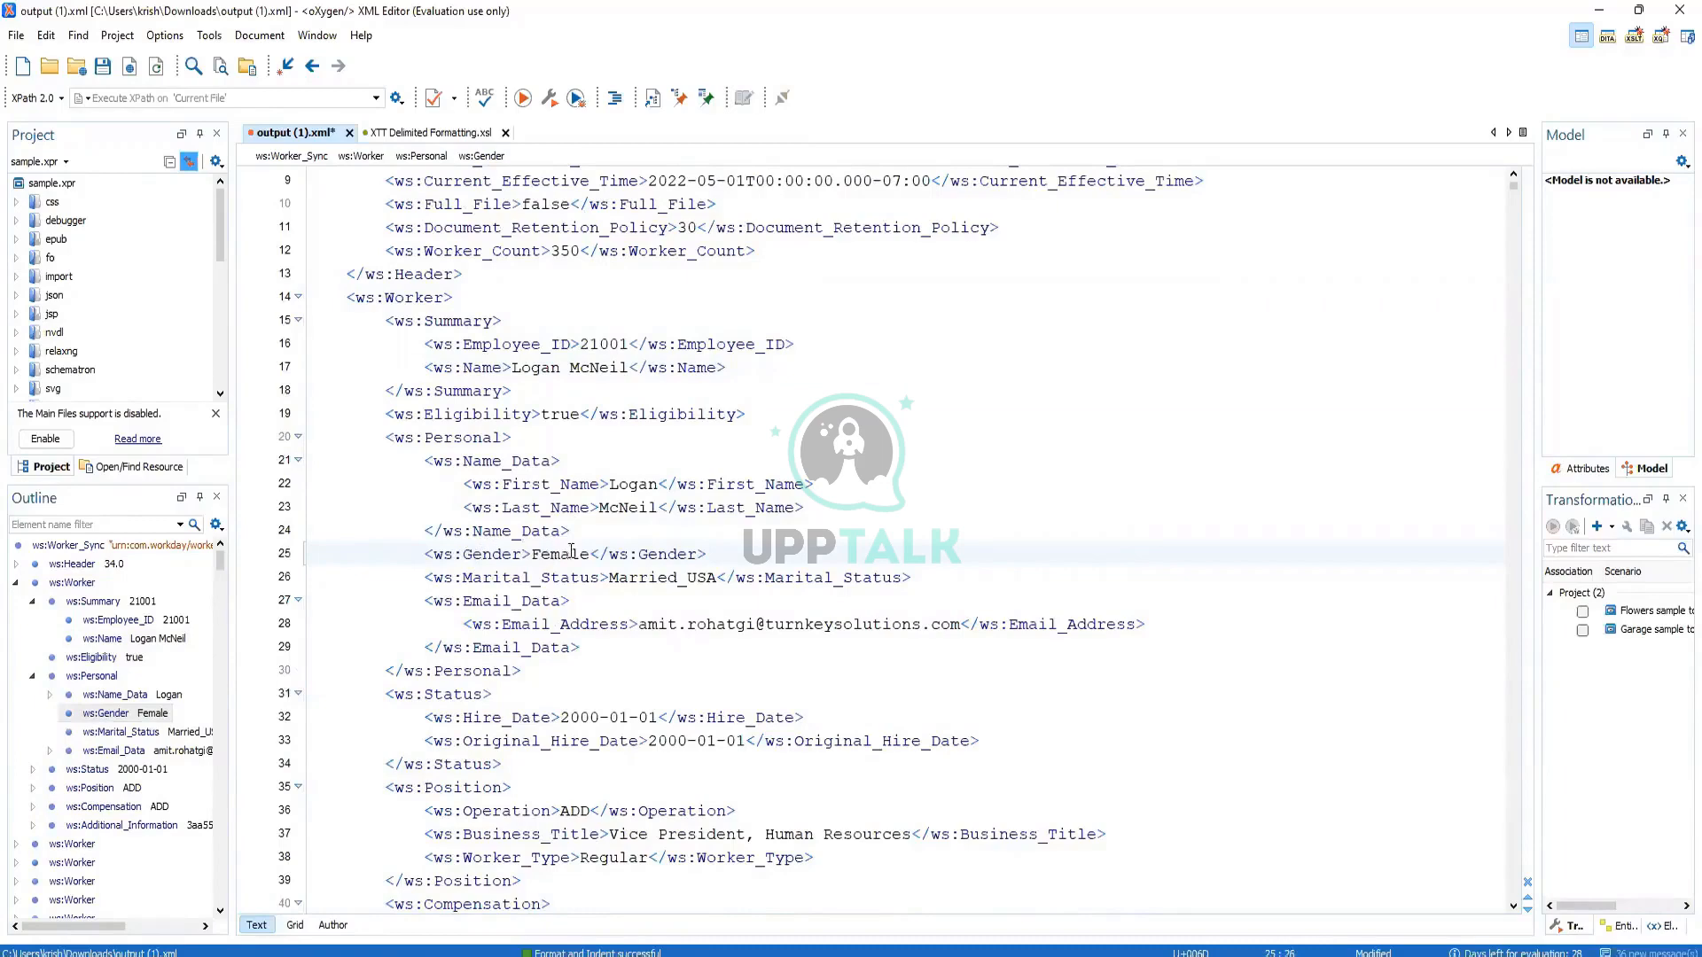
Step: Locate the second ws:Worker record and highlight the value of its ws:Gender element
scroll(572, 552, "down", 7)
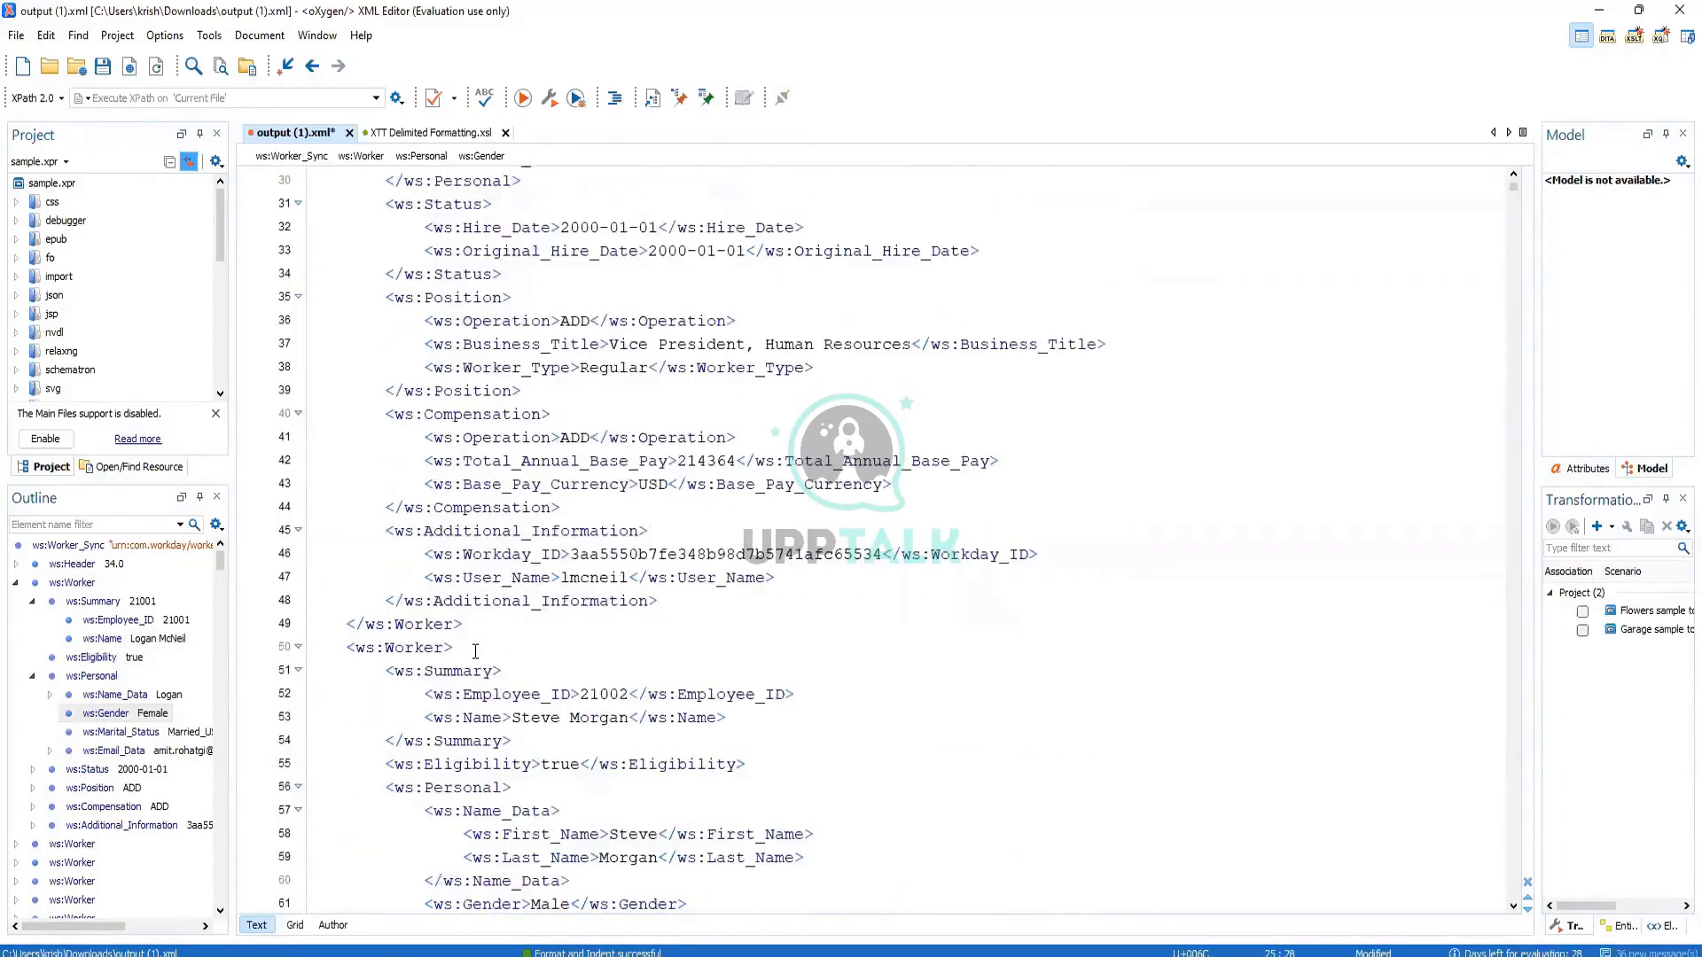
left_click(394, 647)
scroll(532, 634, "down", 3)
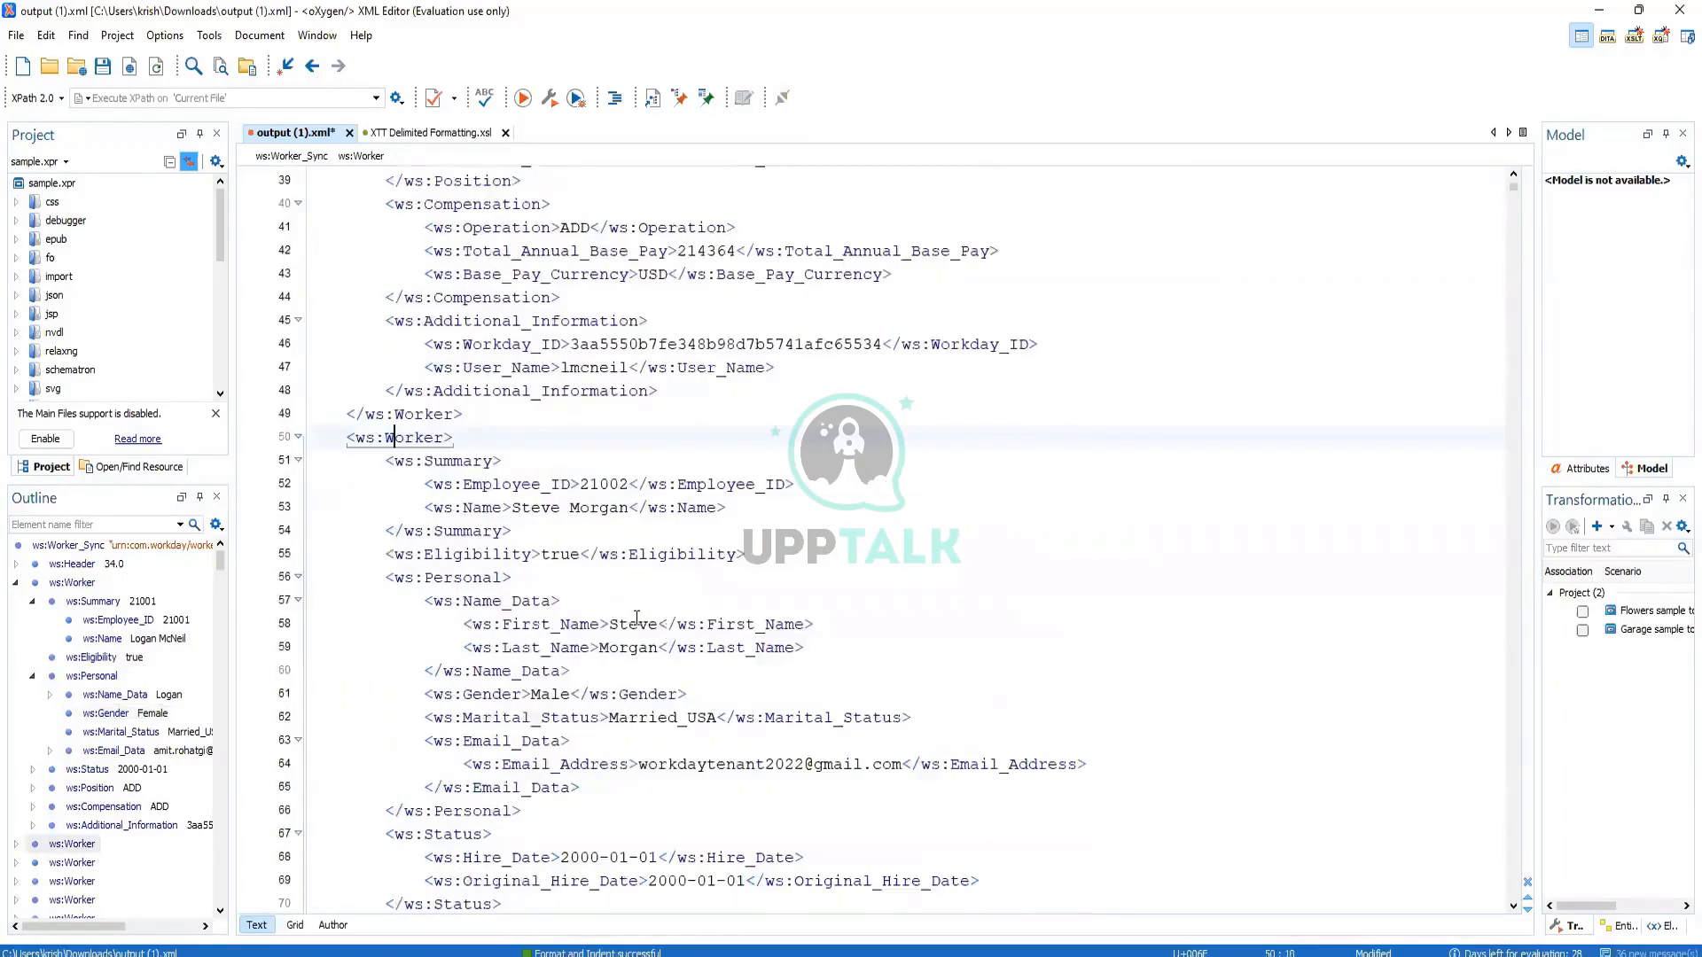
scroll(636, 618, "down", 1)
left_click_drag(531, 626, 573, 627)
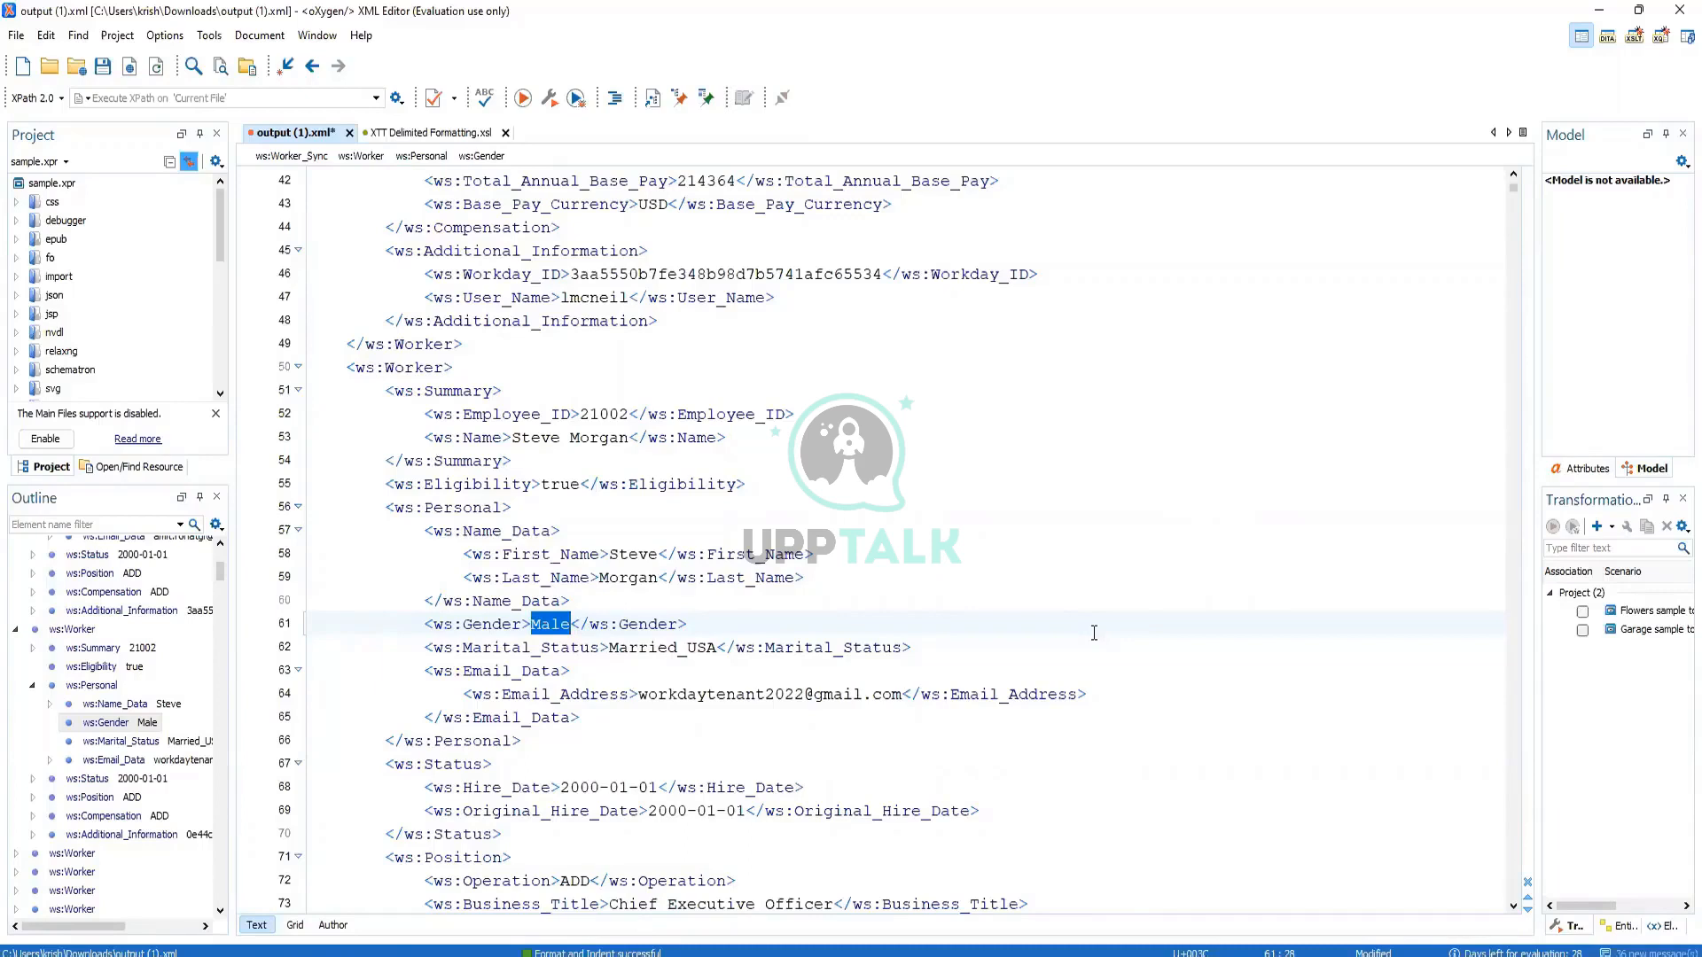
Step: Switch back to the Workday integration system page and show its Integration Maps
mouse_move(1006, 956)
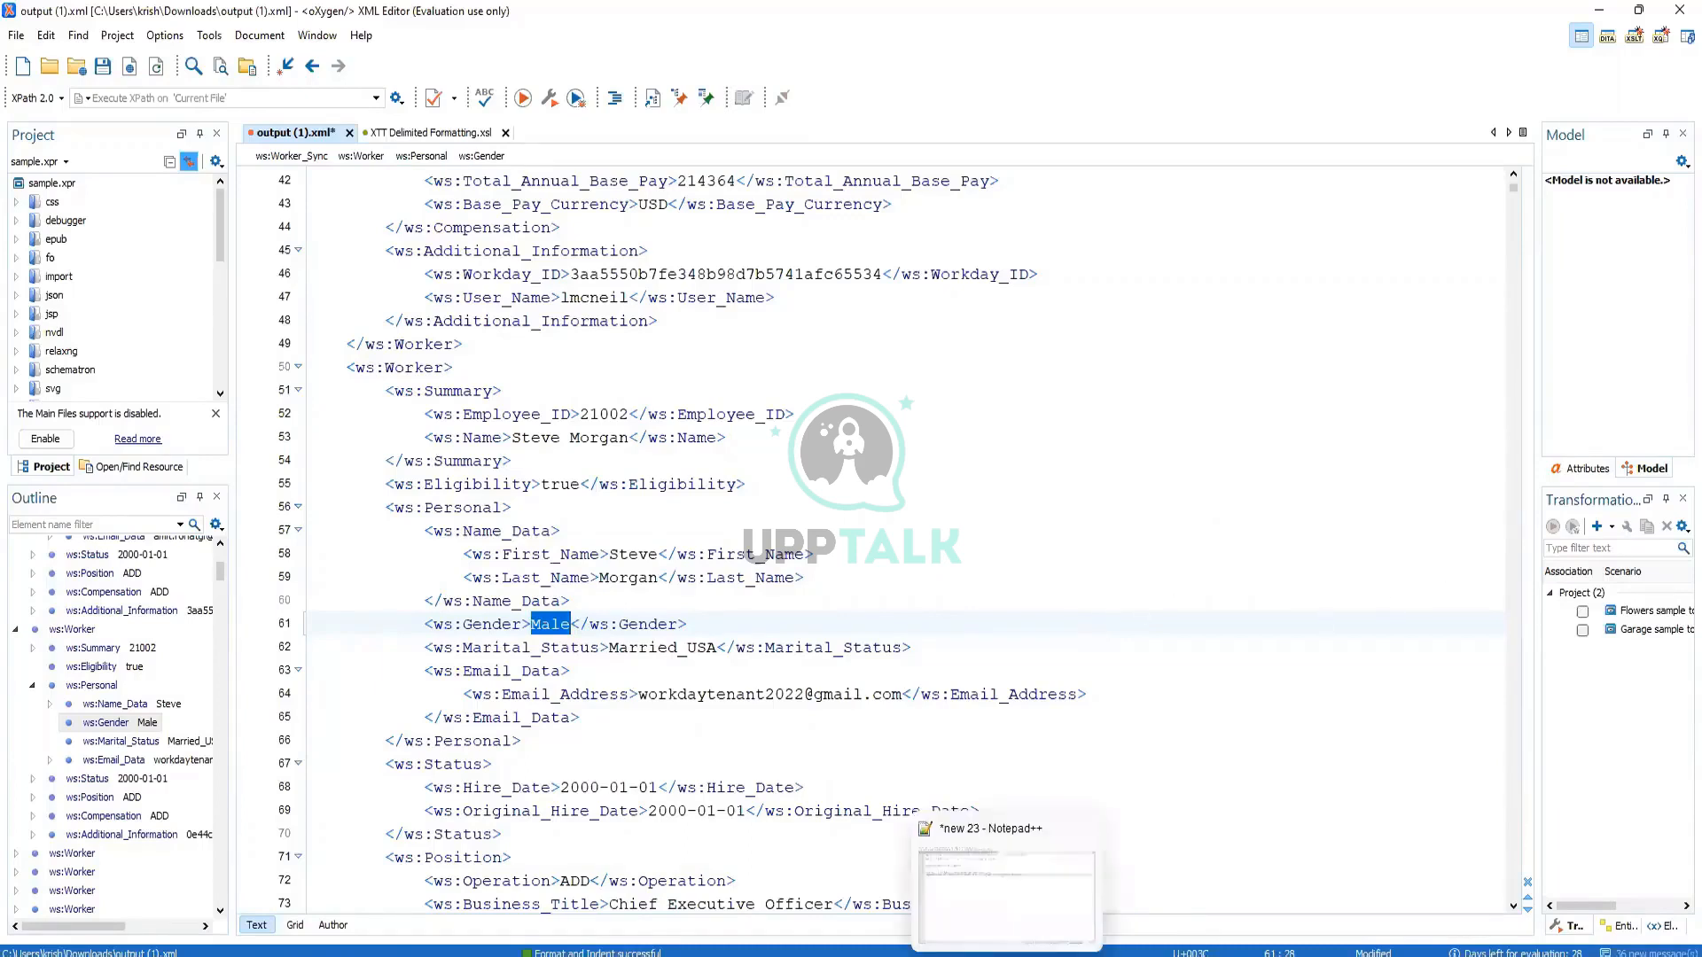
mouse_move(851, 955)
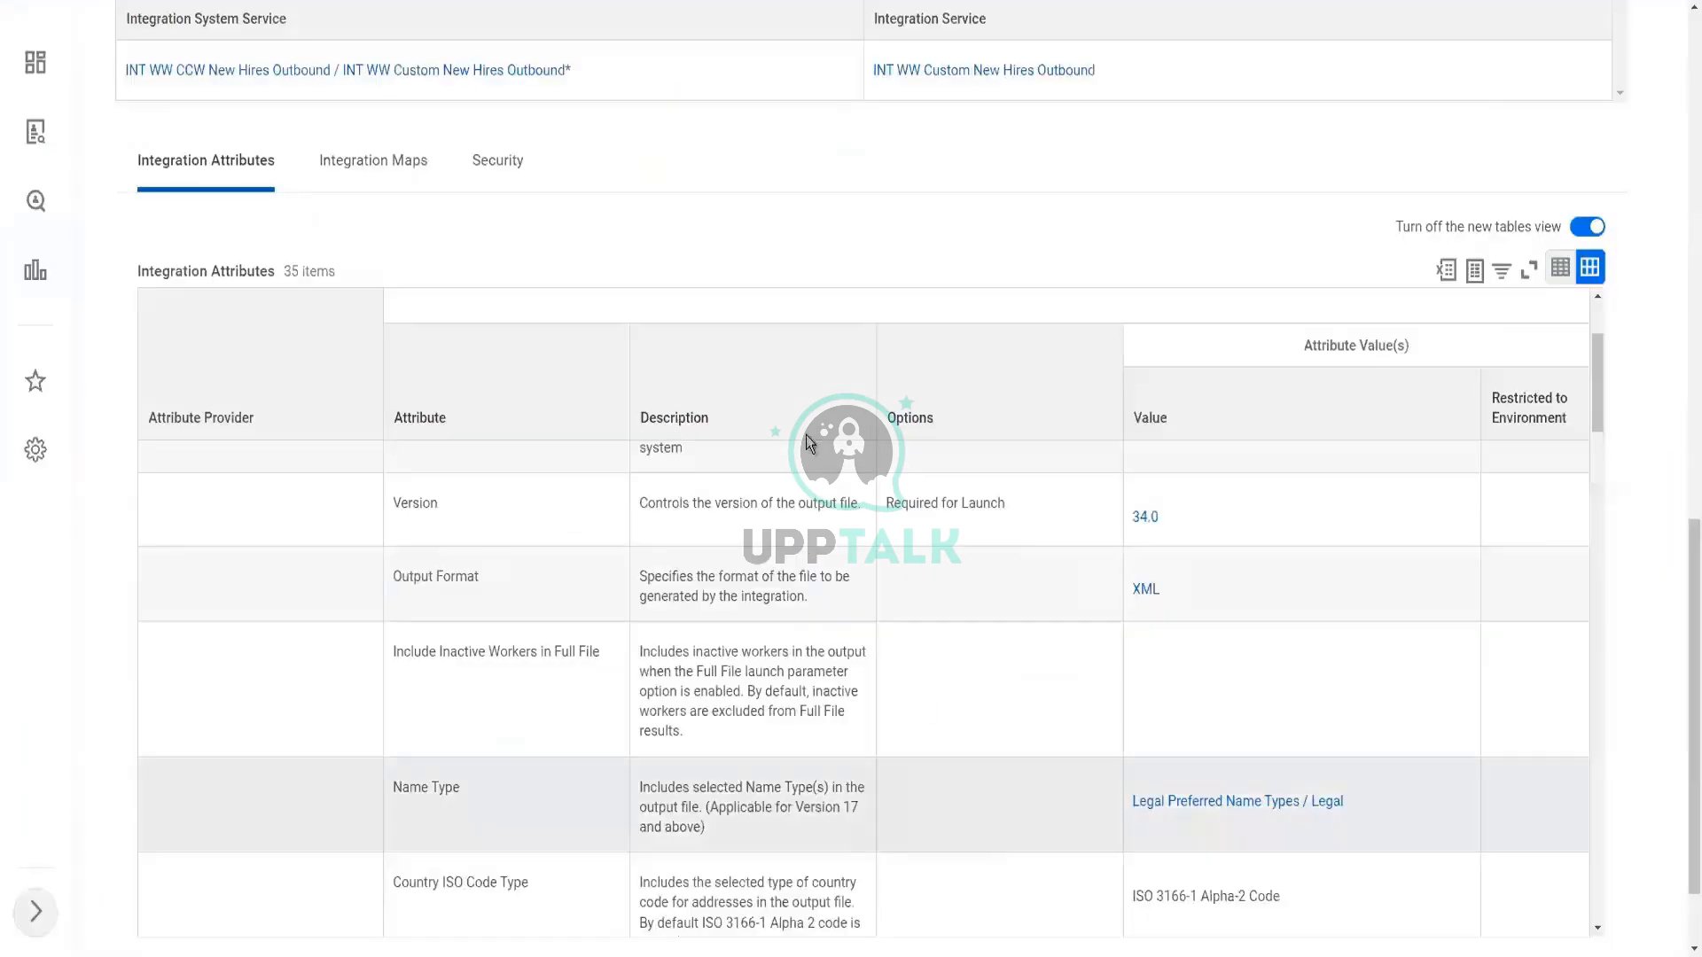
left_click(982, 869)
scroll(711, 259, "up", 5)
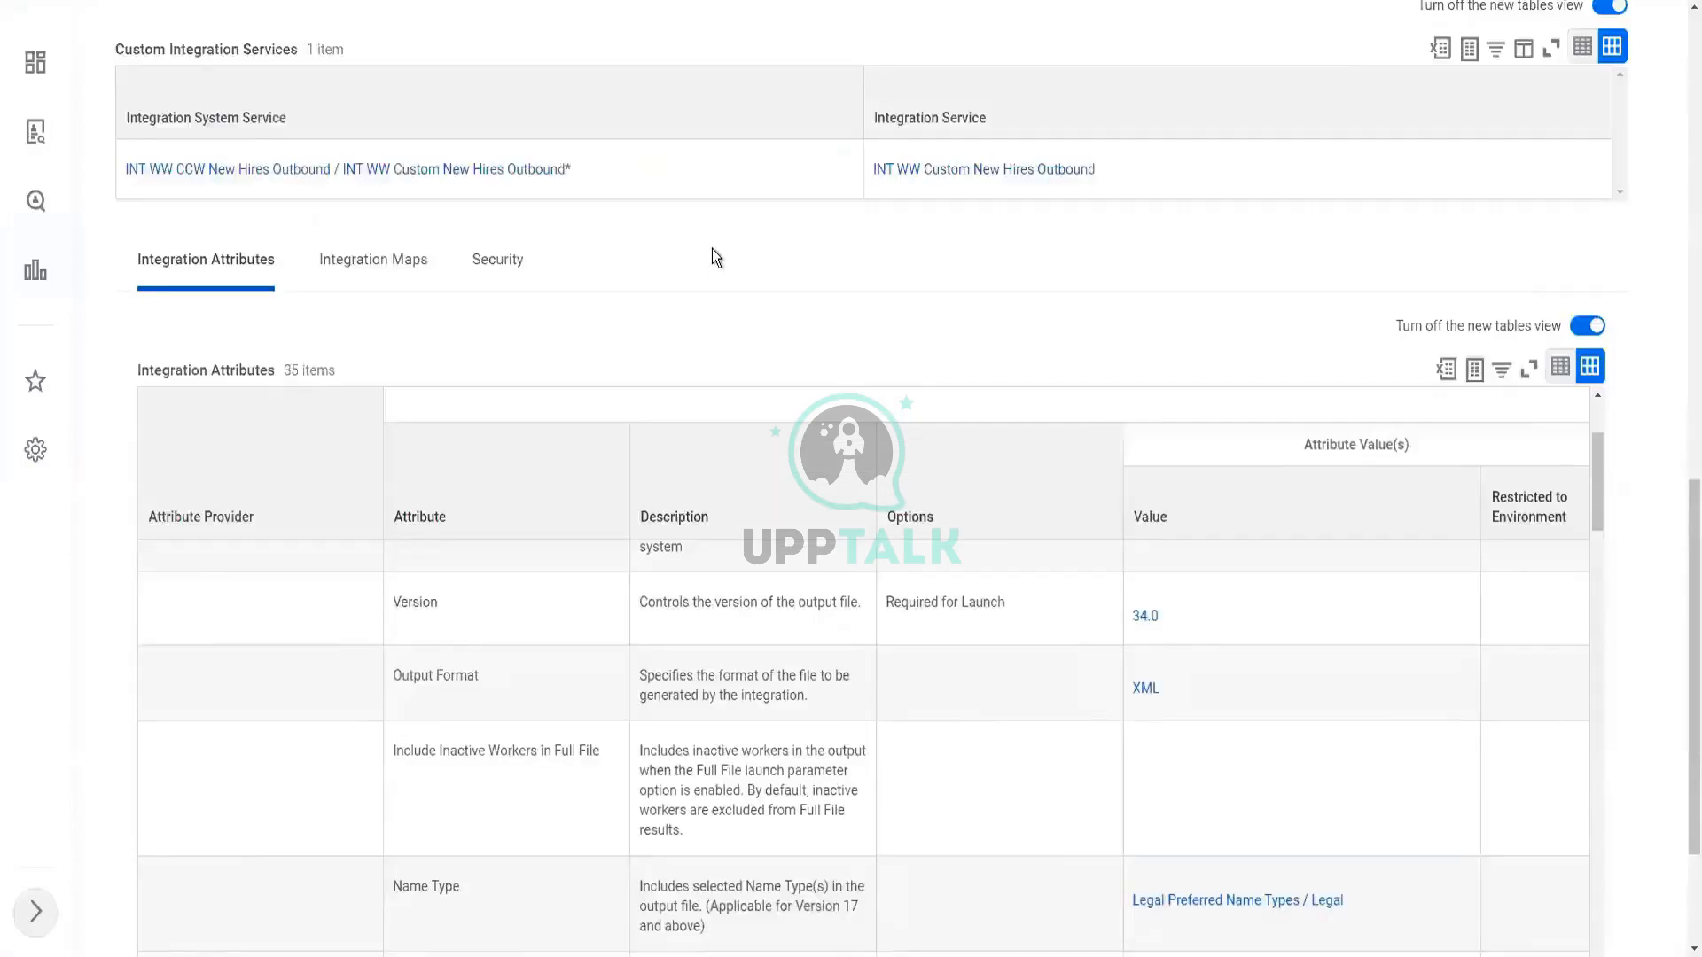
left_click(368, 664)
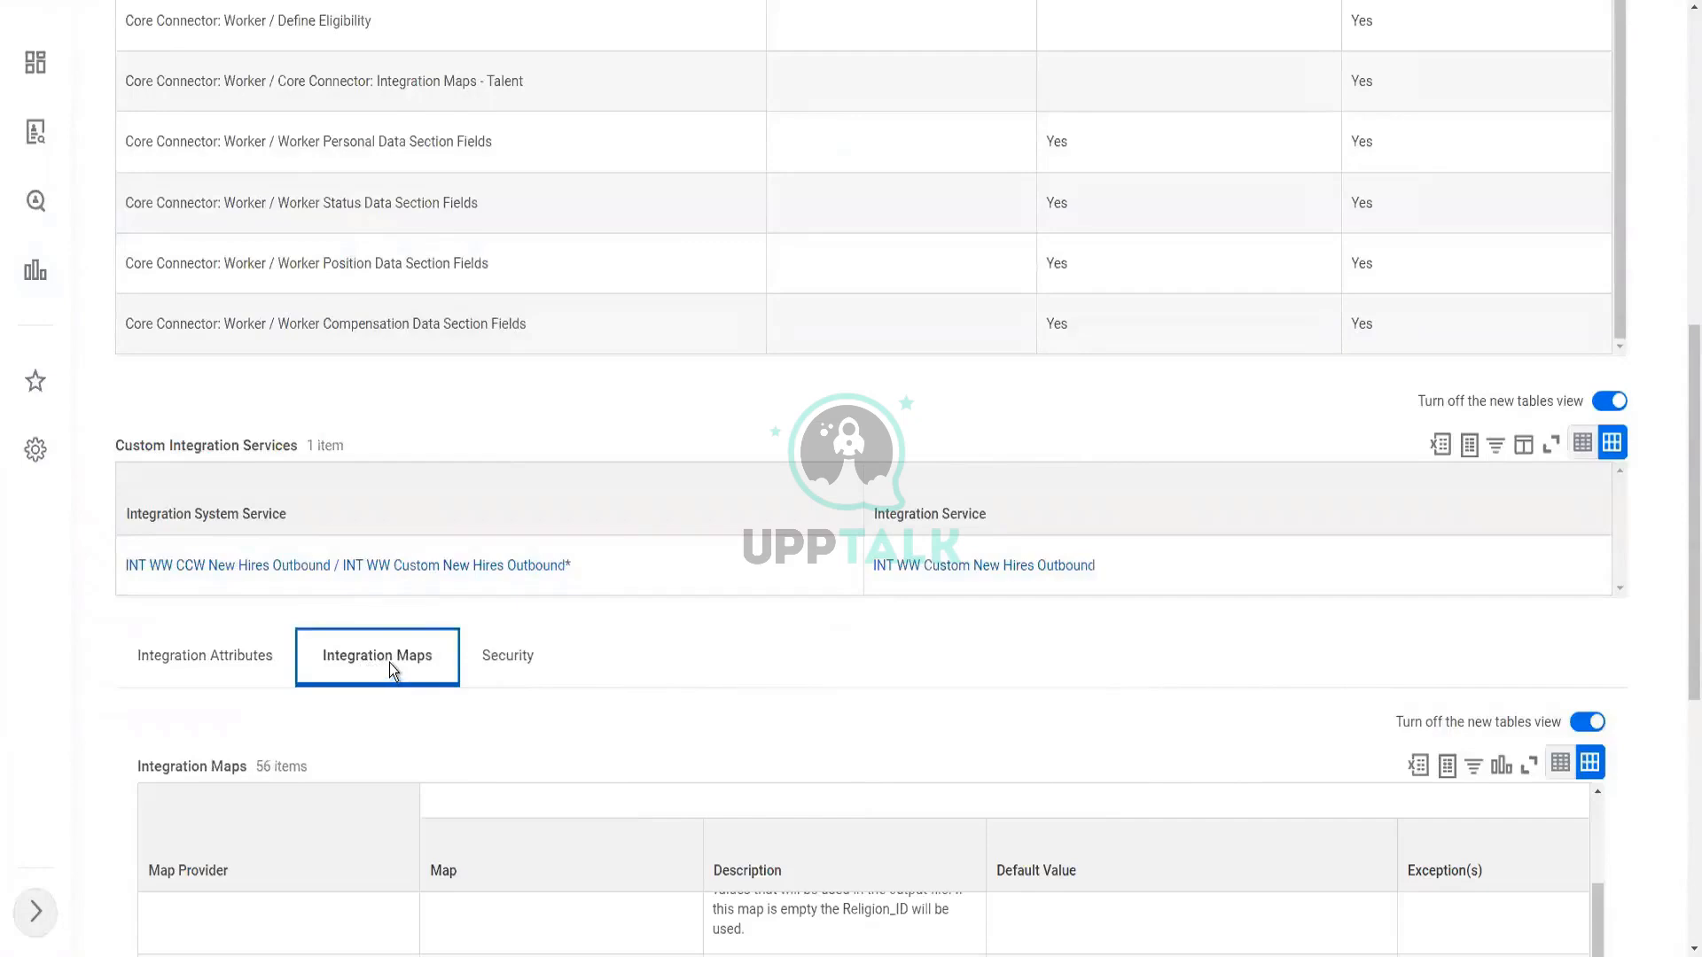
Step: Look through the list of integration maps to see which worker fields can be mapped
scroll(390, 663, "down", 5)
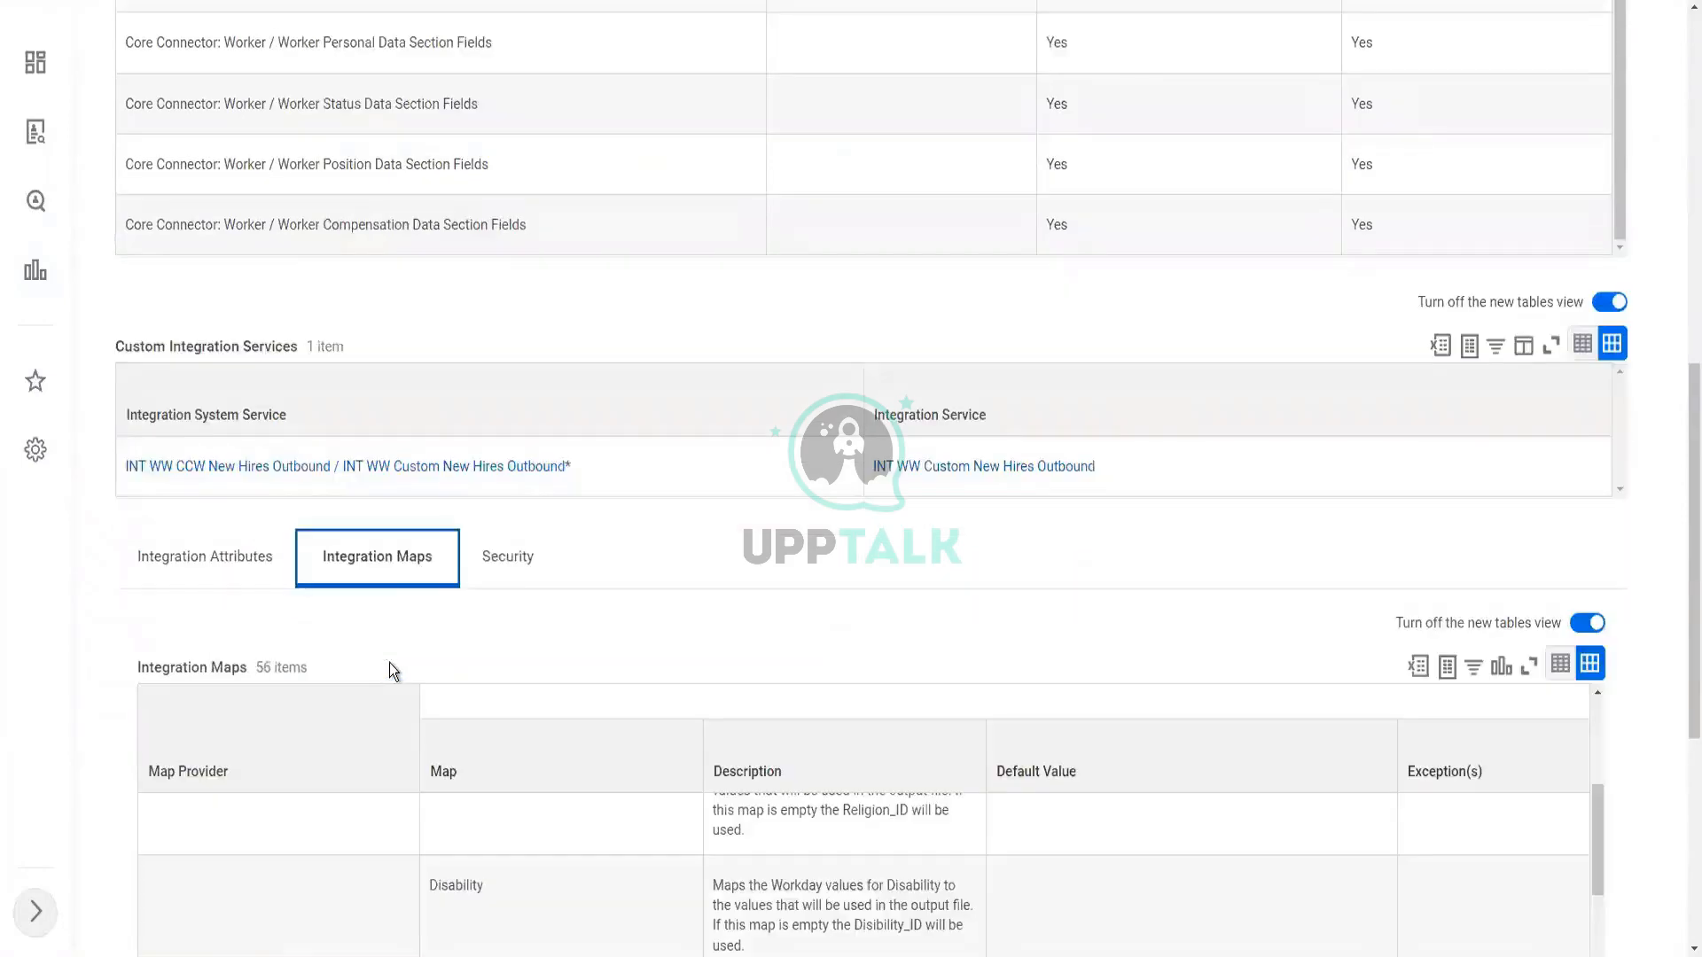
scroll(812, 526, "down", 2)
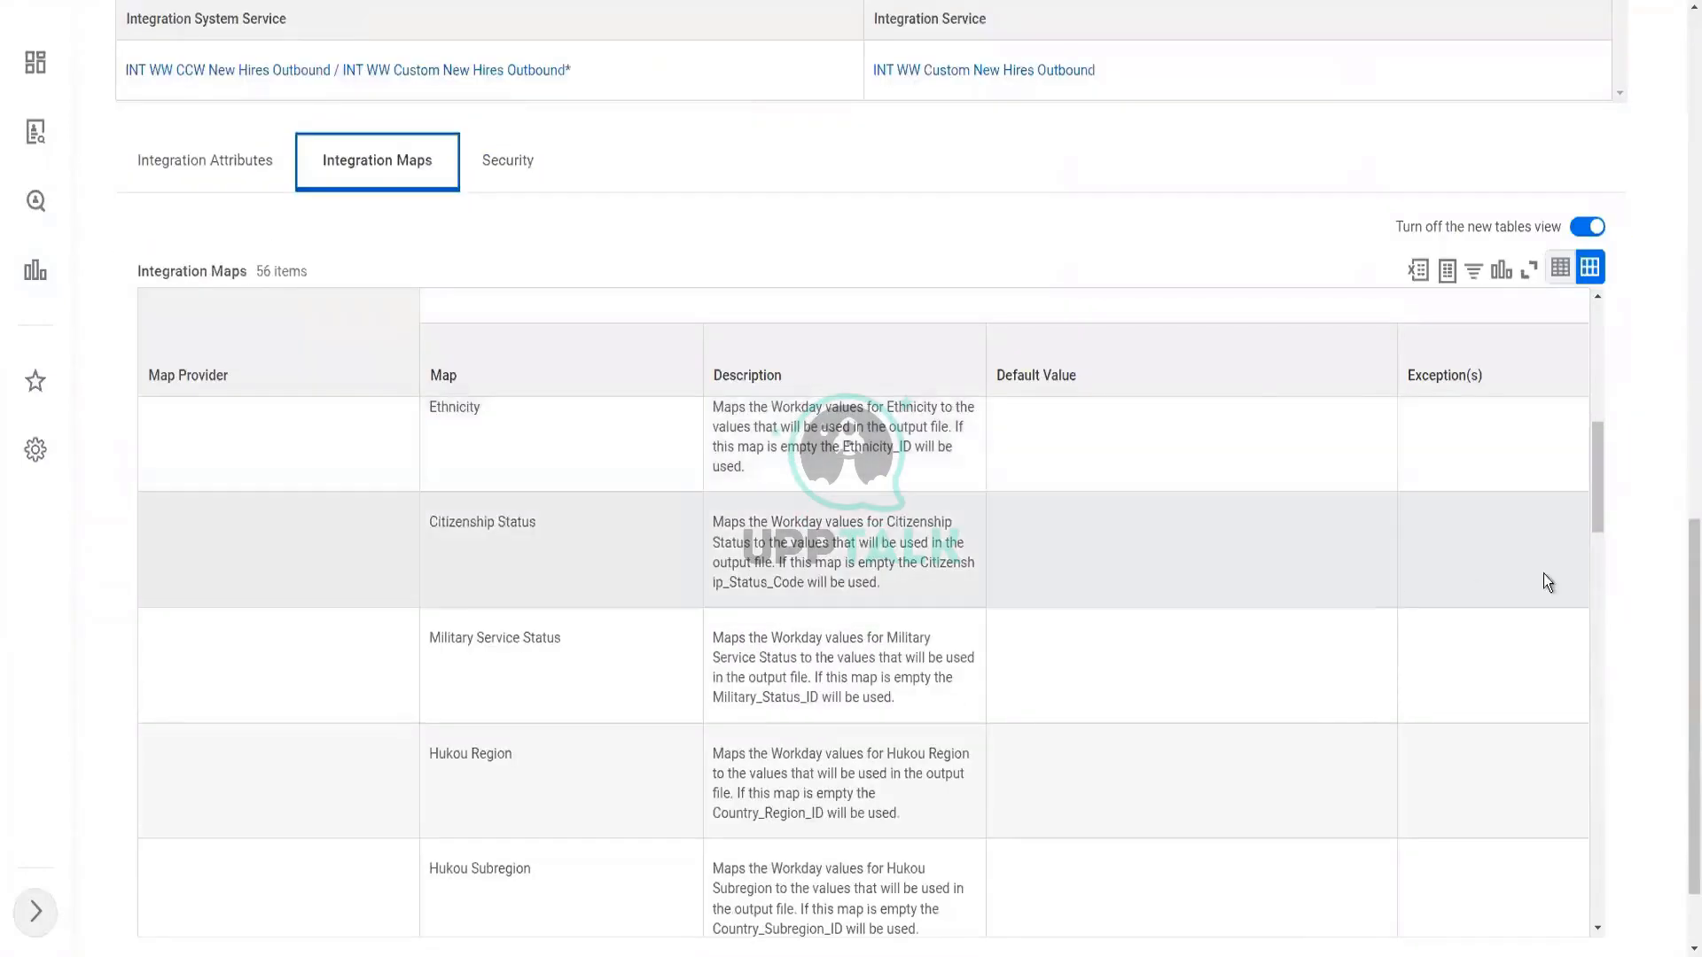
scroll(1680, 707, "down", 2)
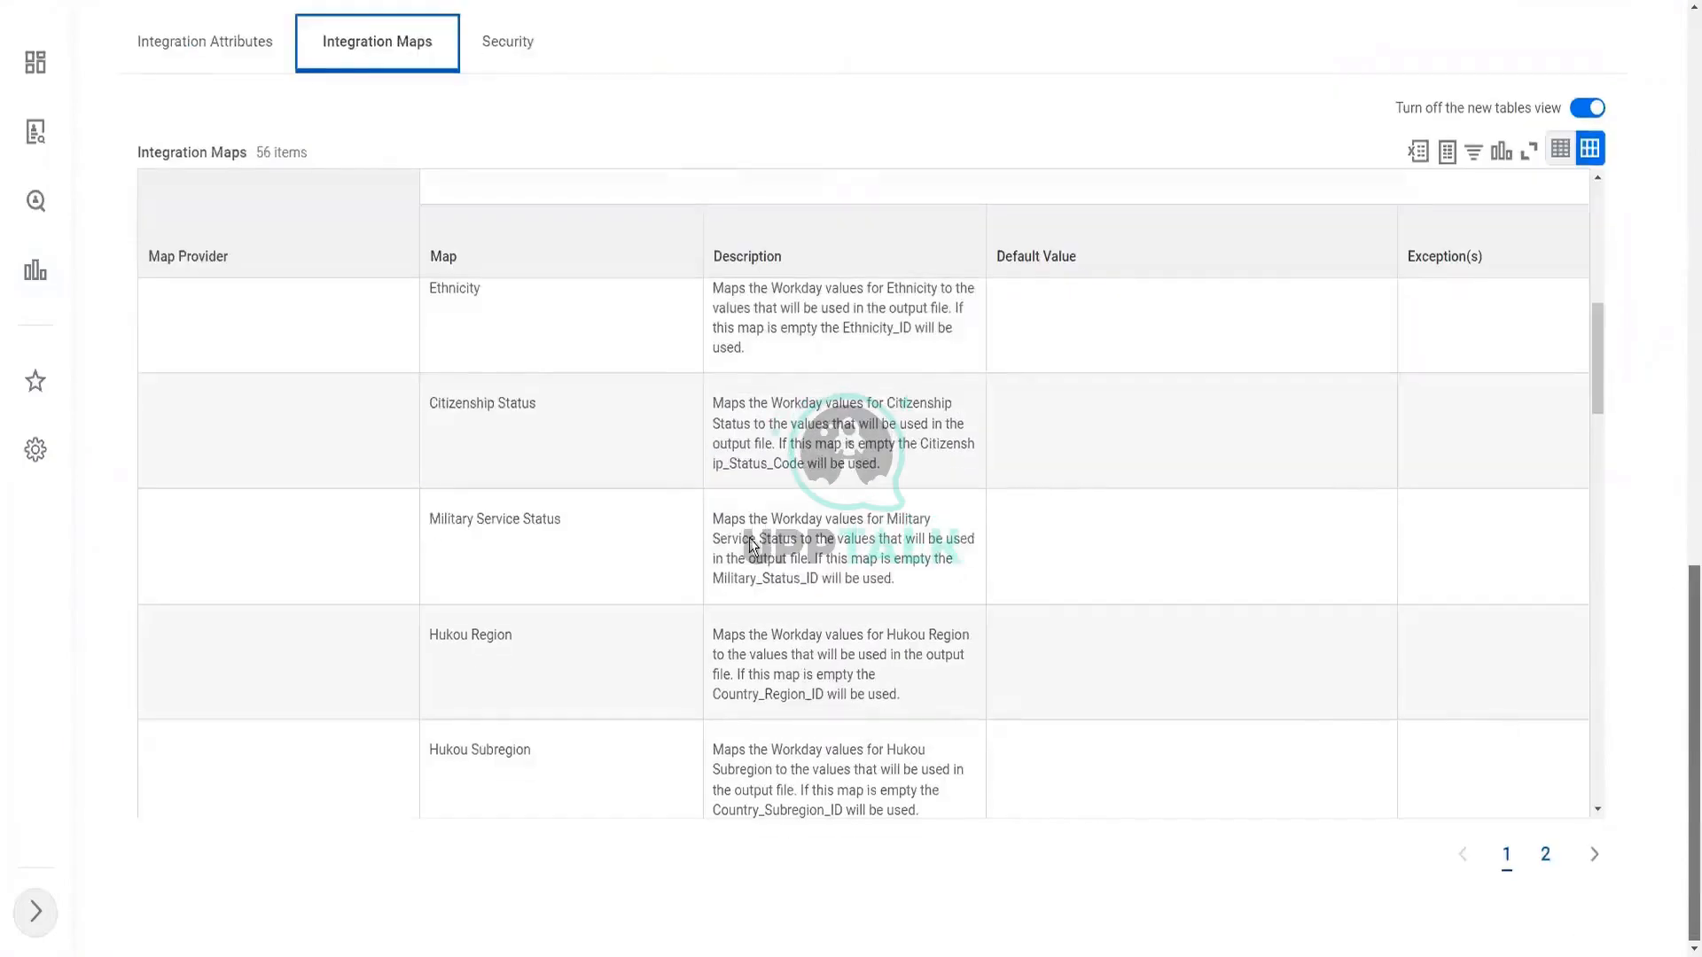
scroll(716, 512, "down", 2)
scroll(714, 512, "down", 4)
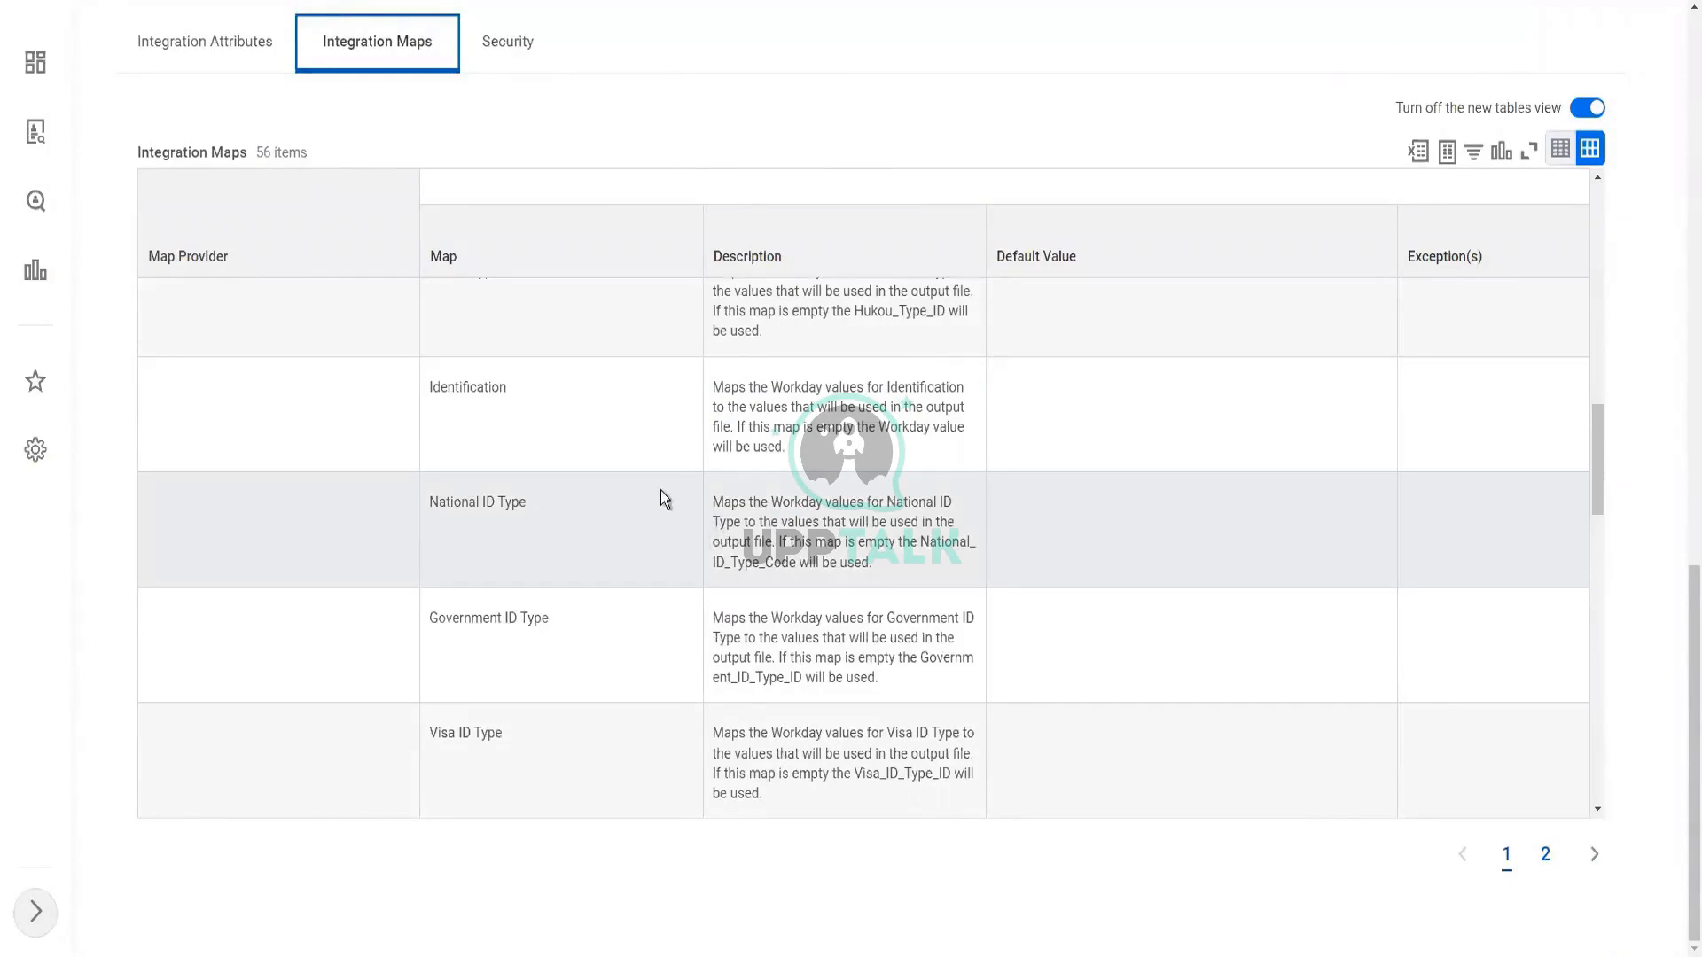
scroll(635, 475, "down", 4)
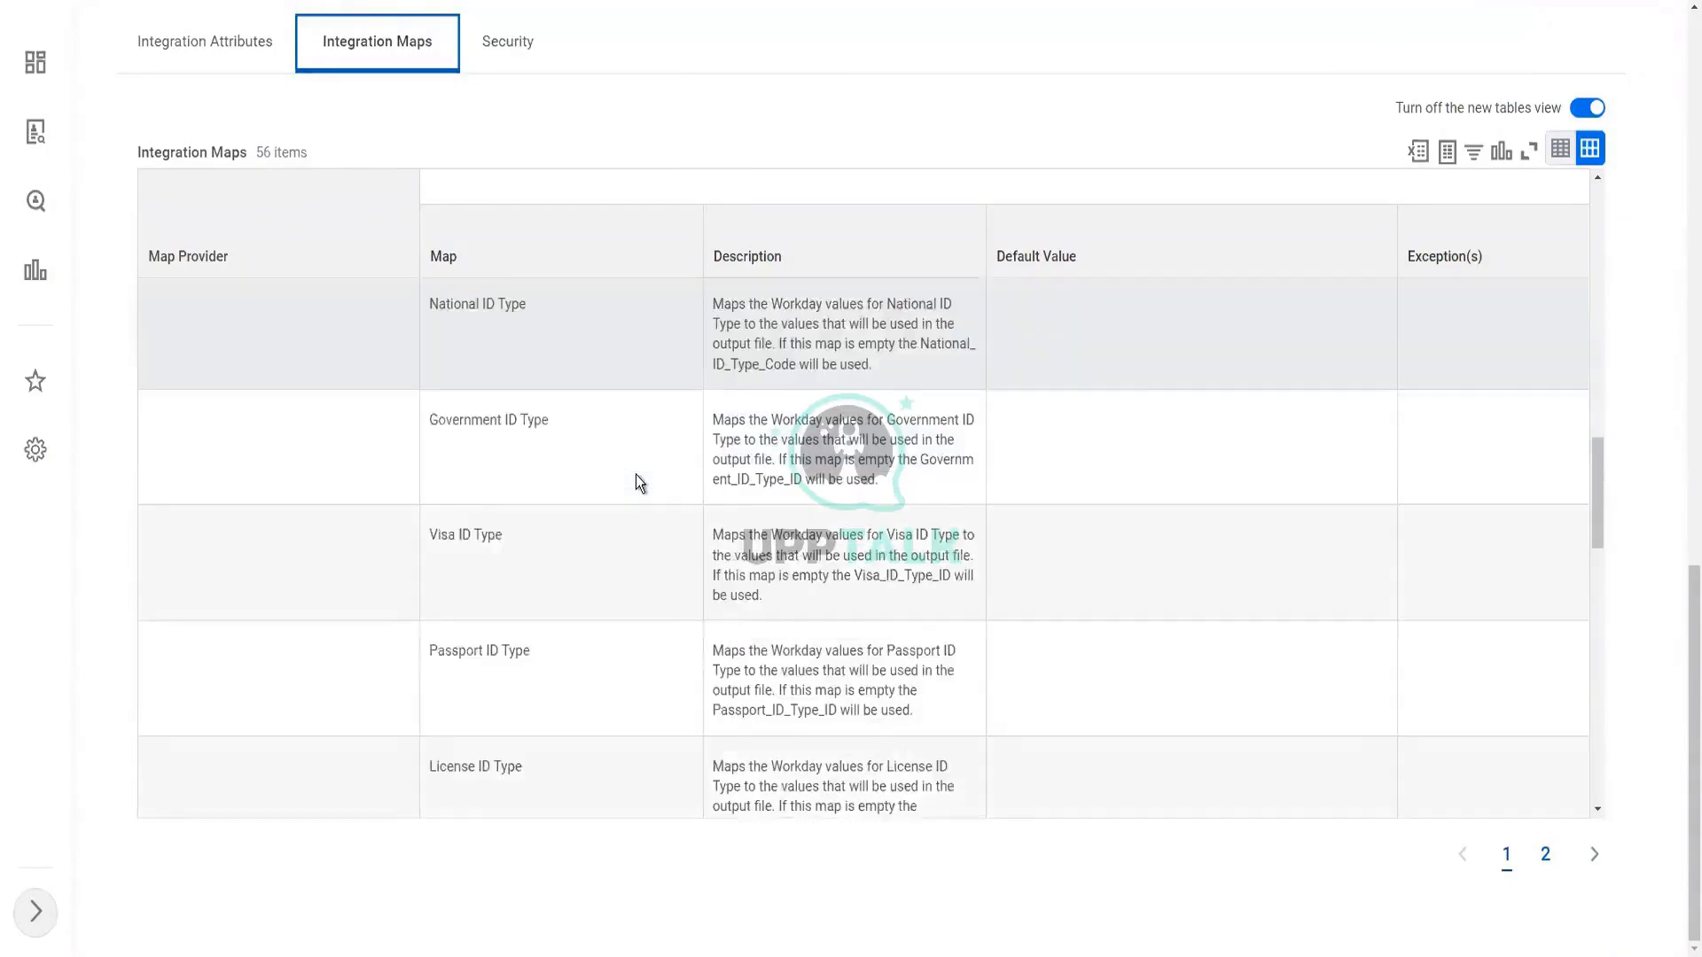
scroll(635, 475, "down", 3)
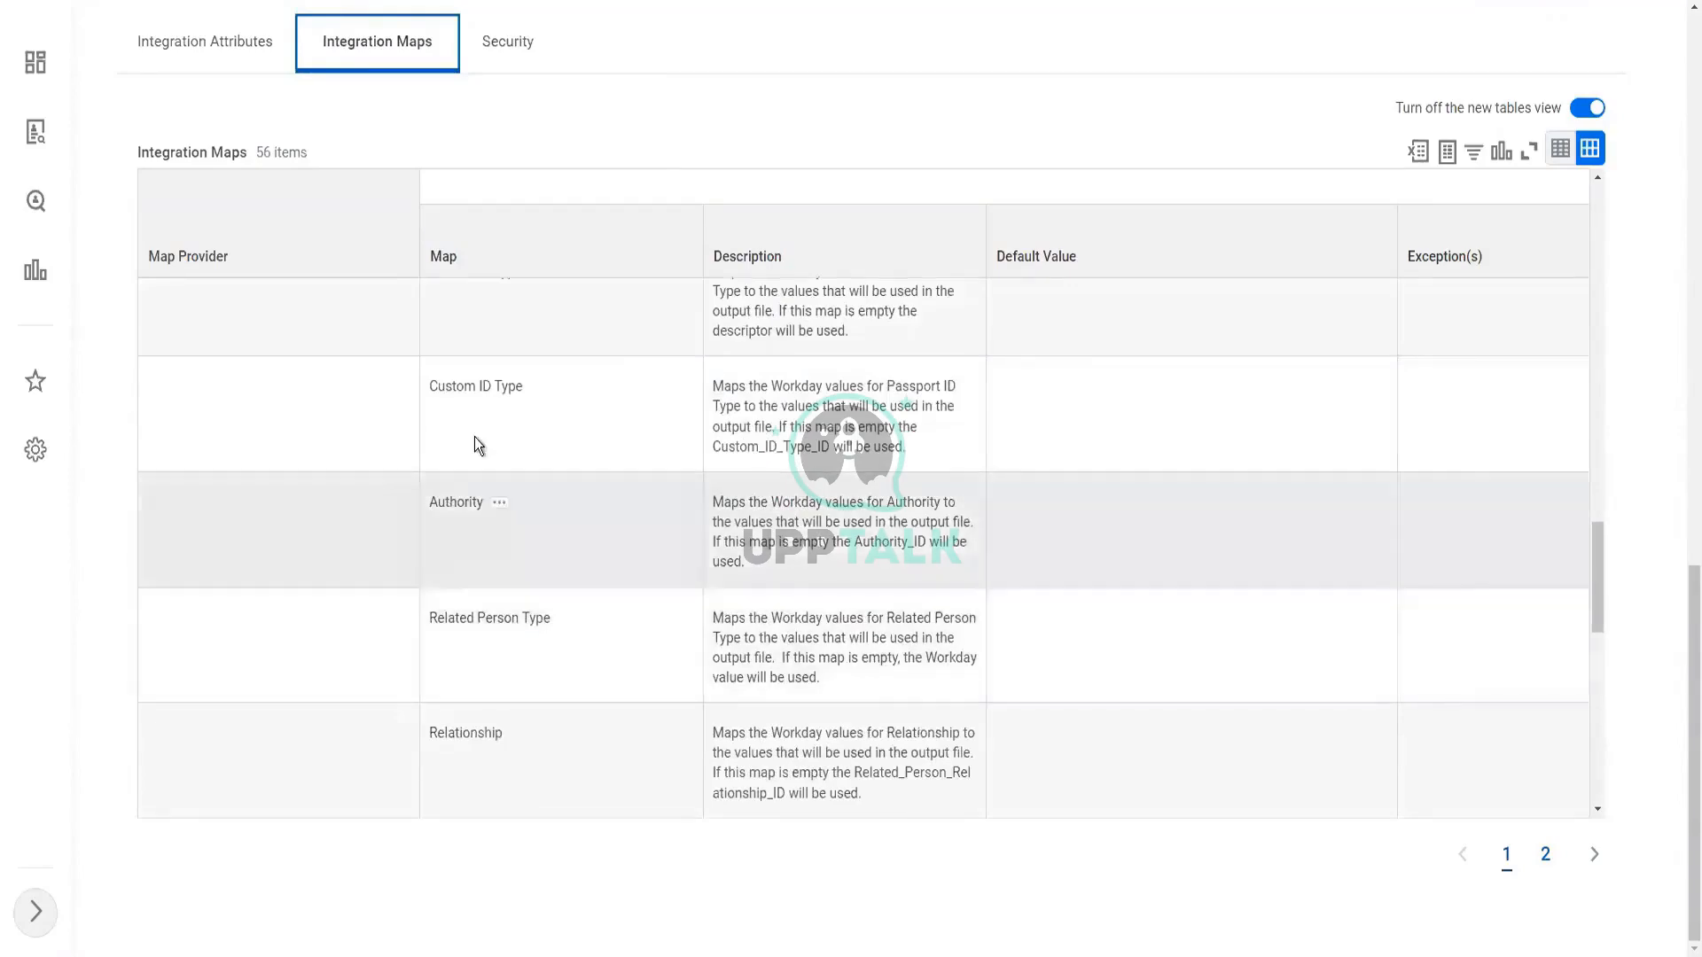
scroll(475, 437, "up", 15)
scroll(475, 438, "up", 3)
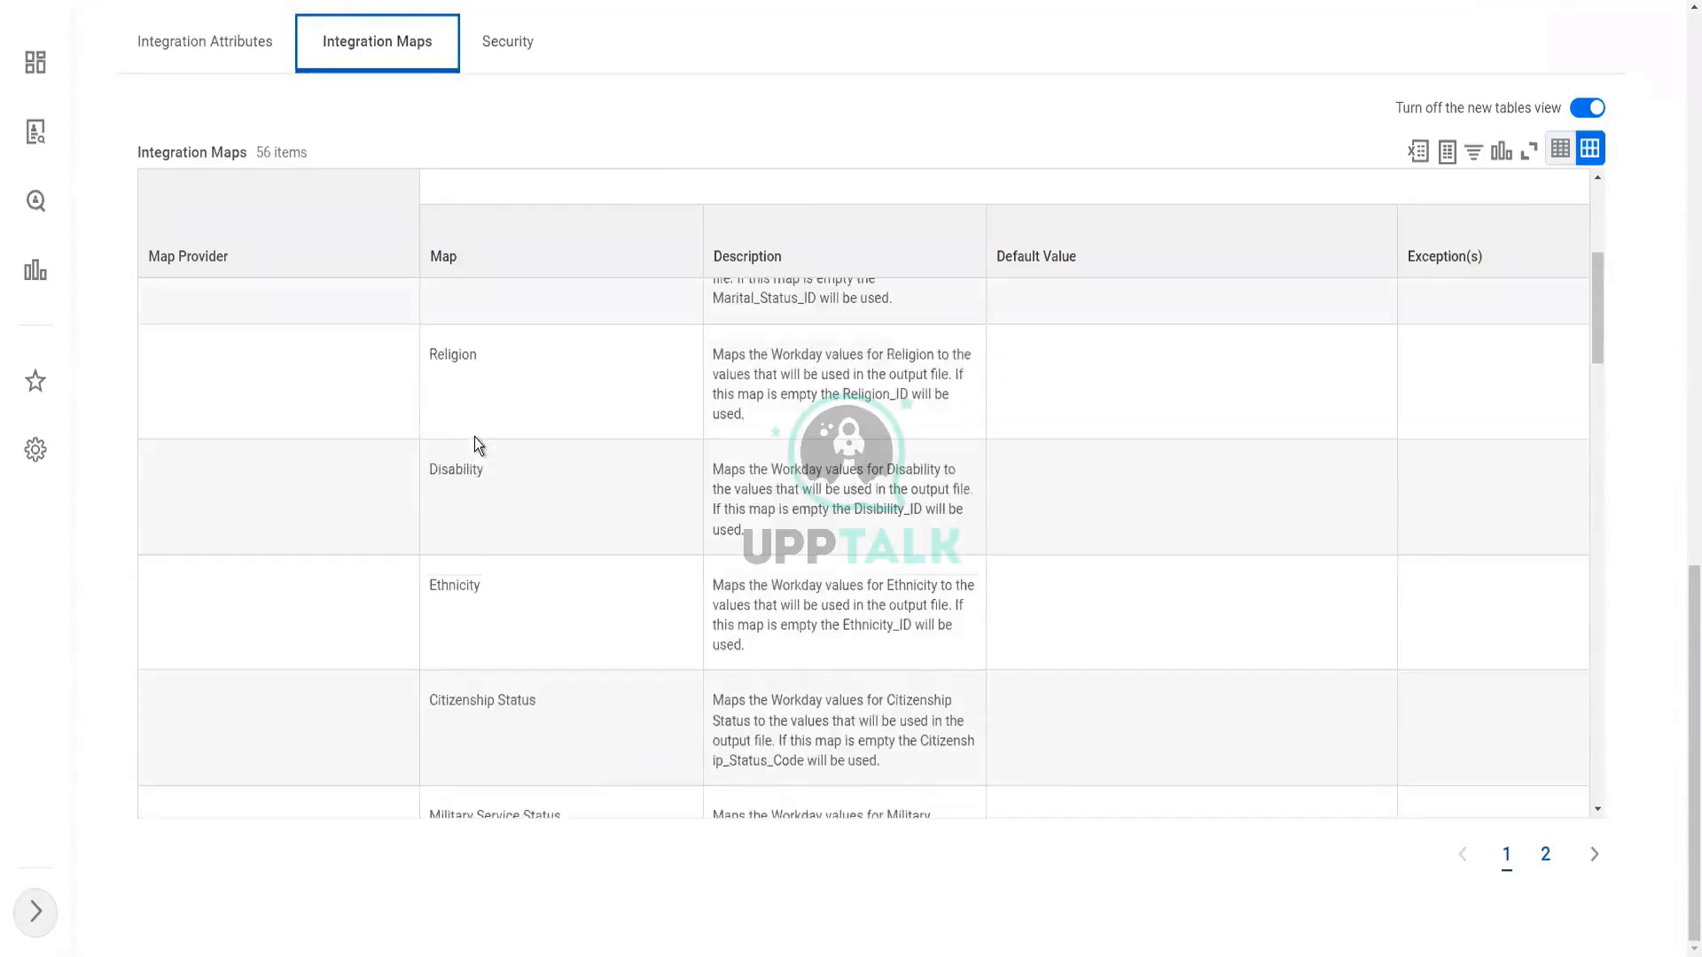
Step: Review the individual worker maps, highlighting Gender, Marital Status, Disability, Citizenship Status and National ID Type
left_click_drag(438, 322, 479, 322)
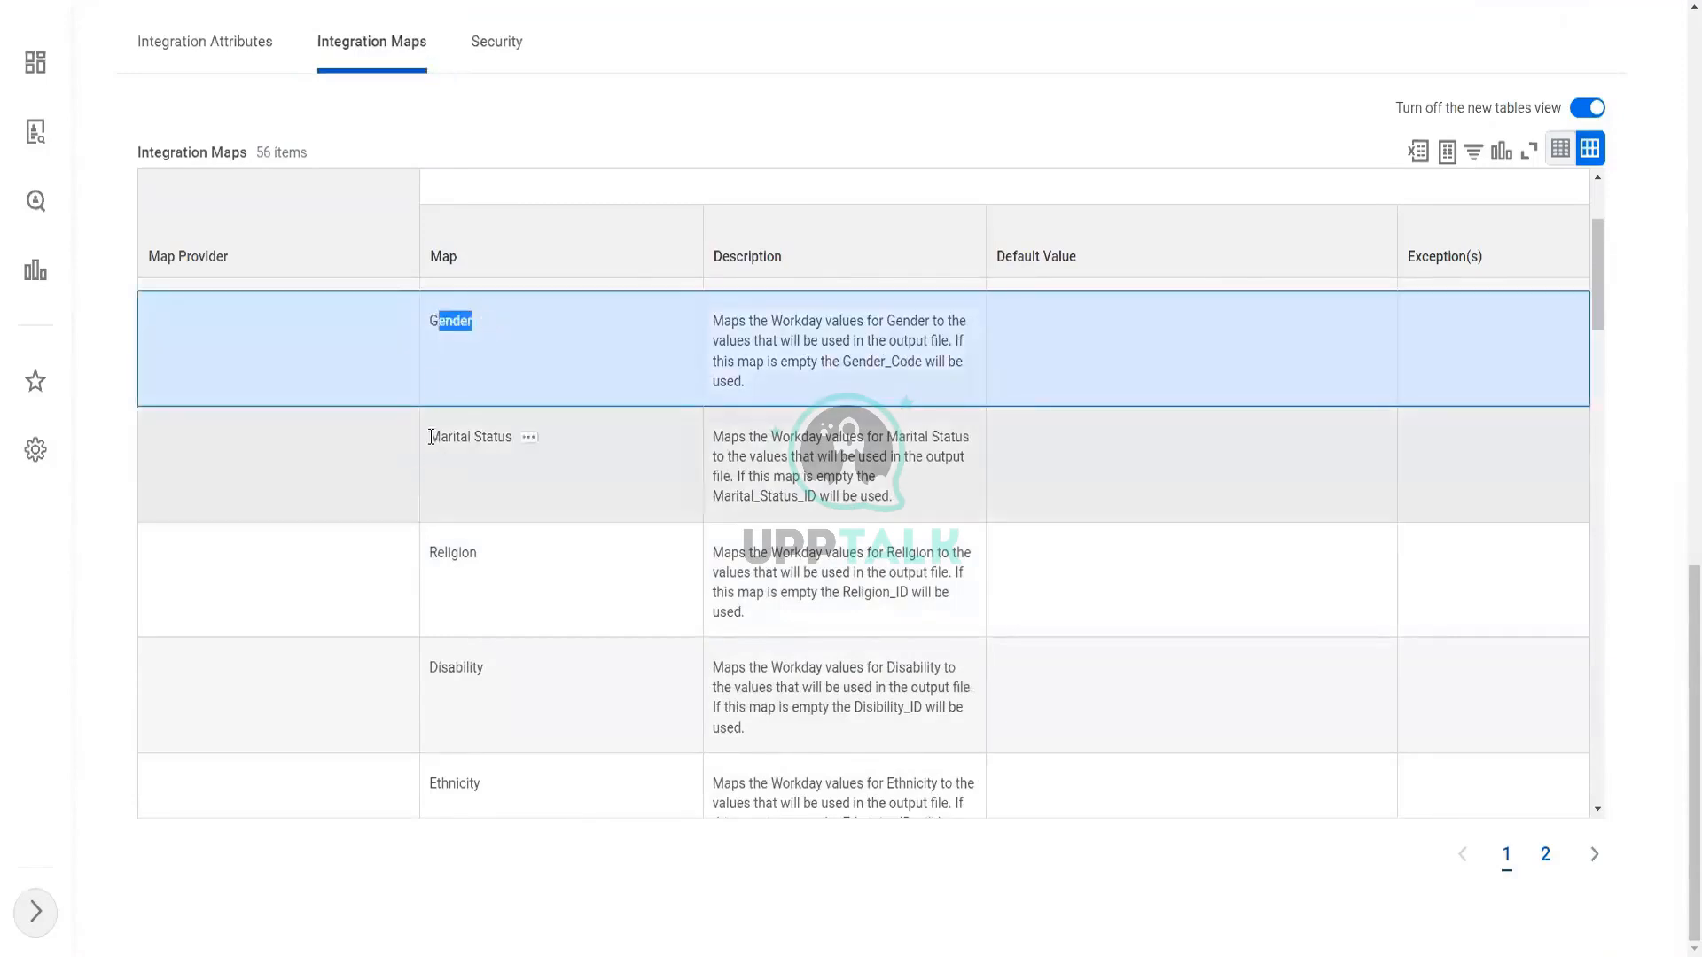
left_click_drag(431, 437, 505, 437)
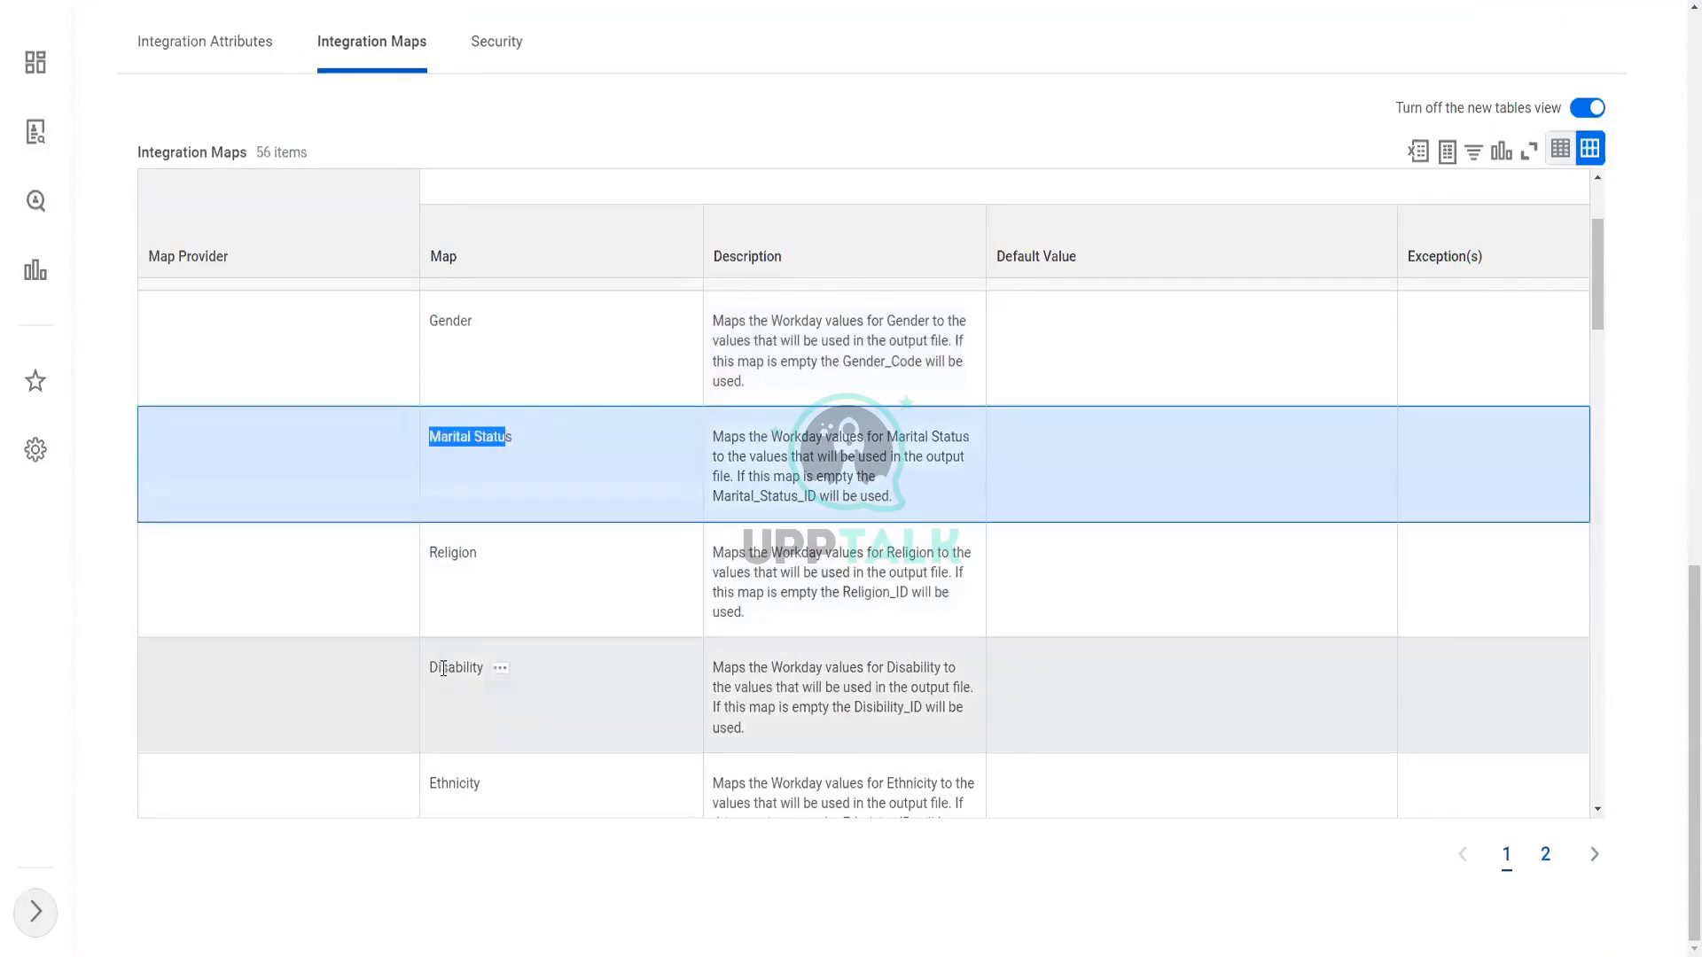
left_click(493, 667)
scroll(511, 633, "down", 1)
scroll(512, 629, "down", 2)
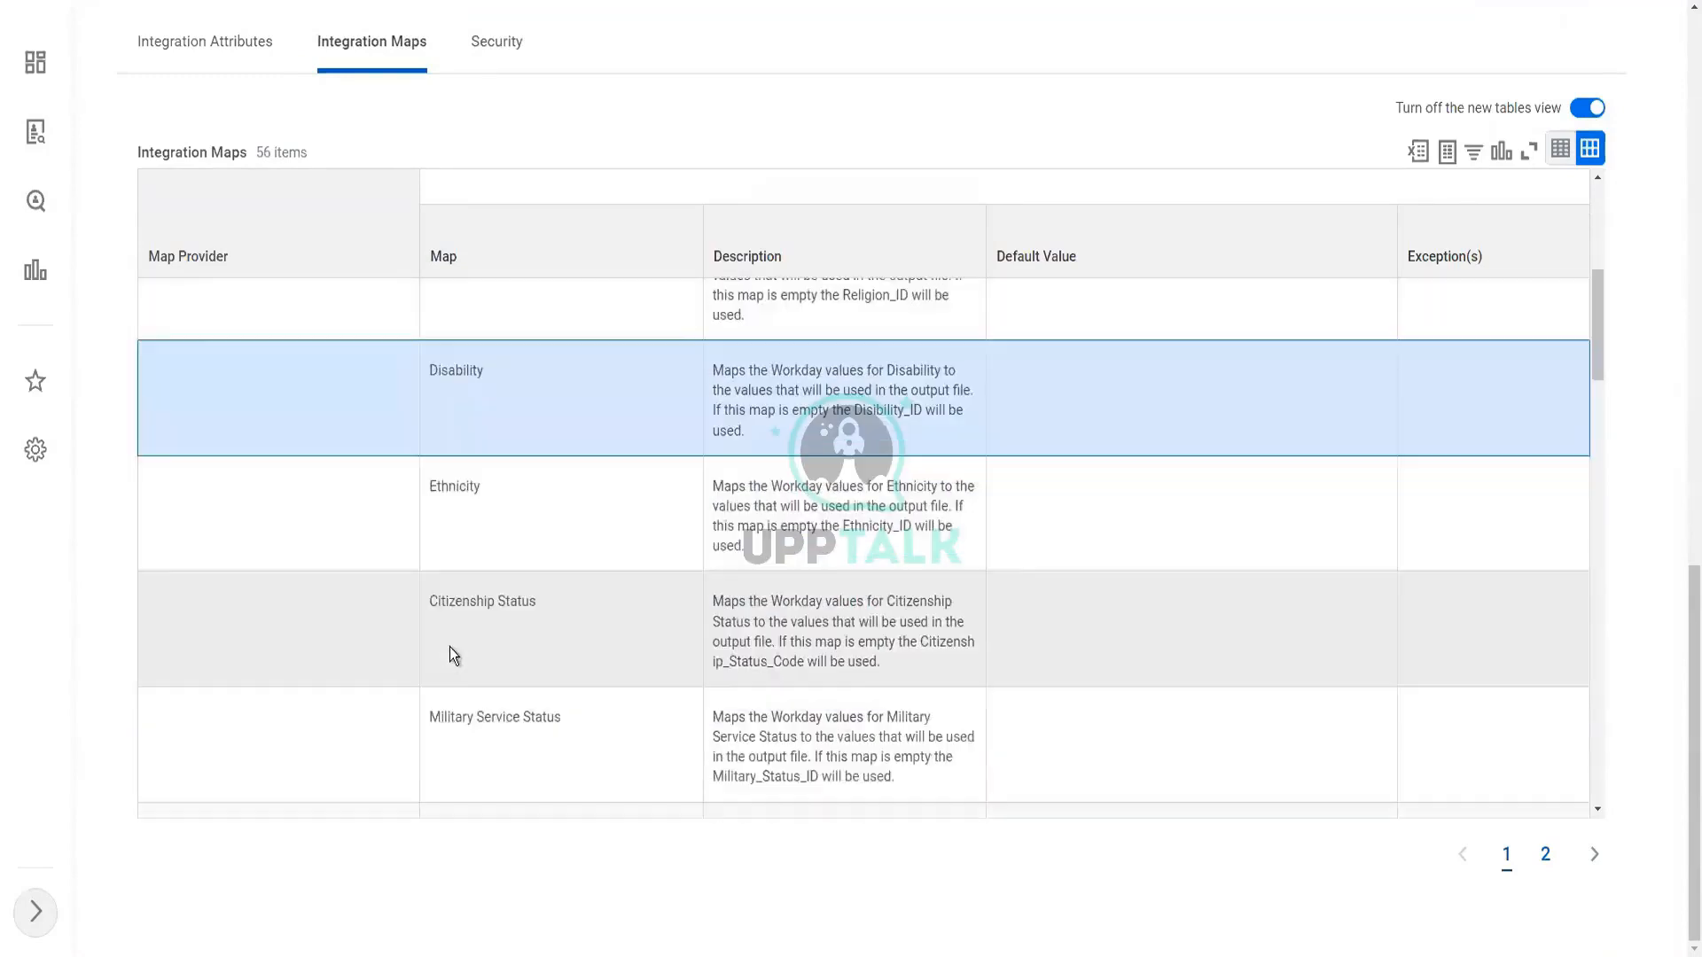
left_click_drag(440, 592, 463, 594)
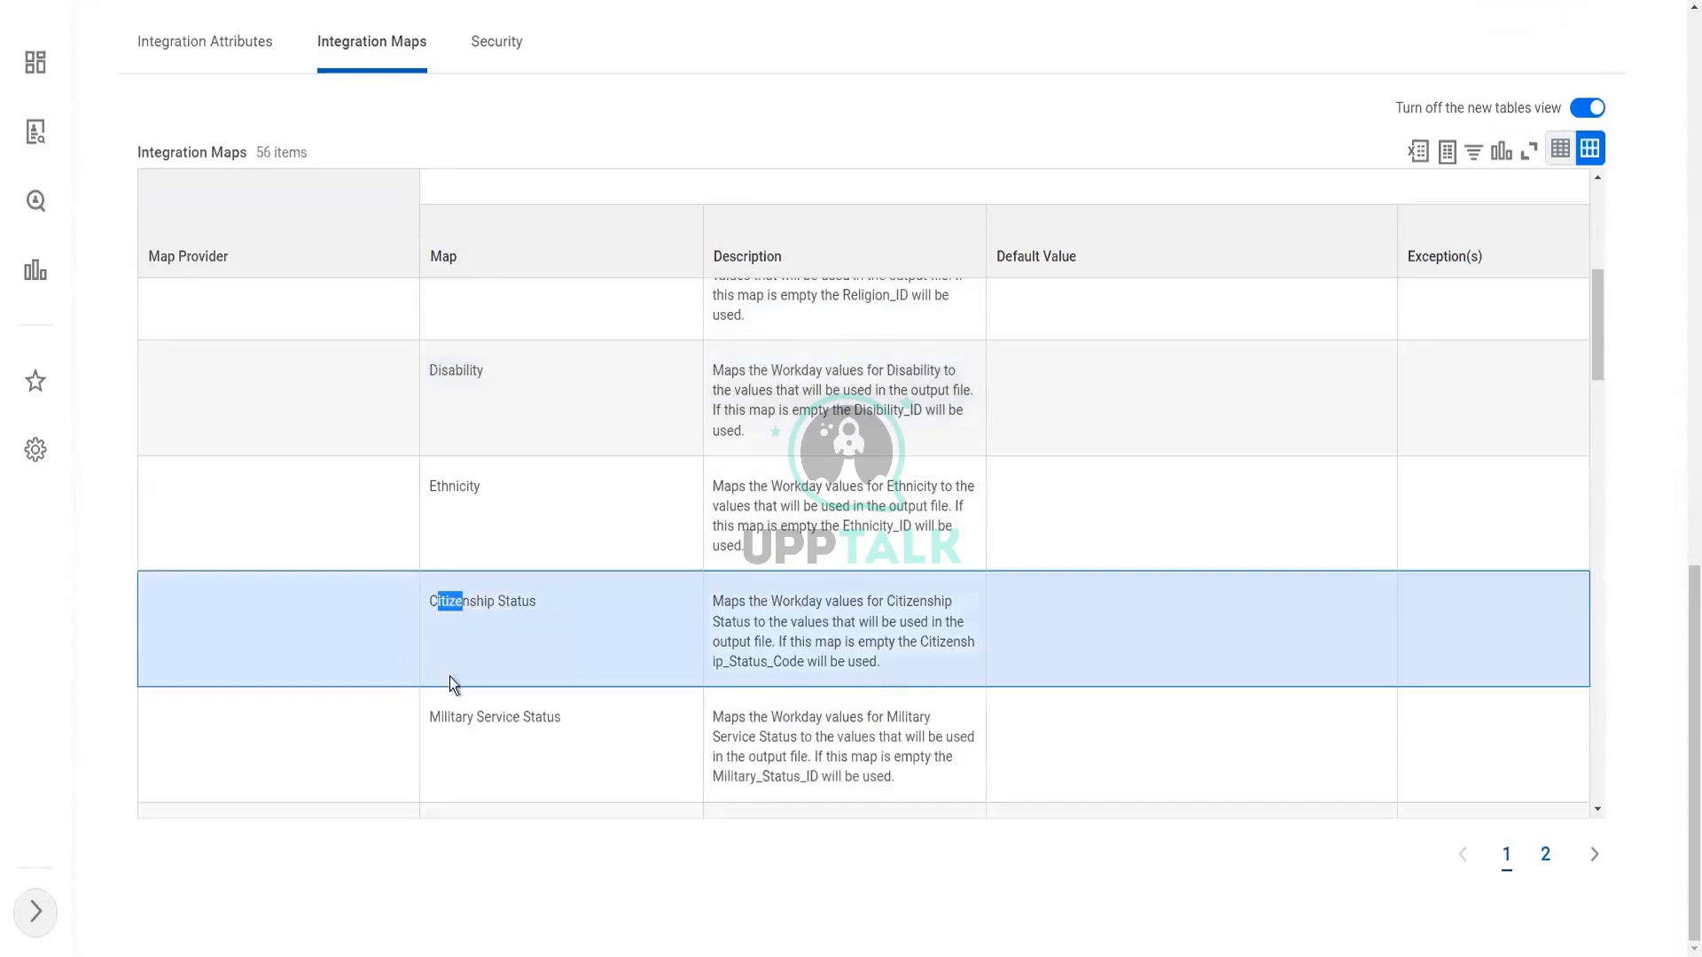
scroll(449, 678, "down", 2)
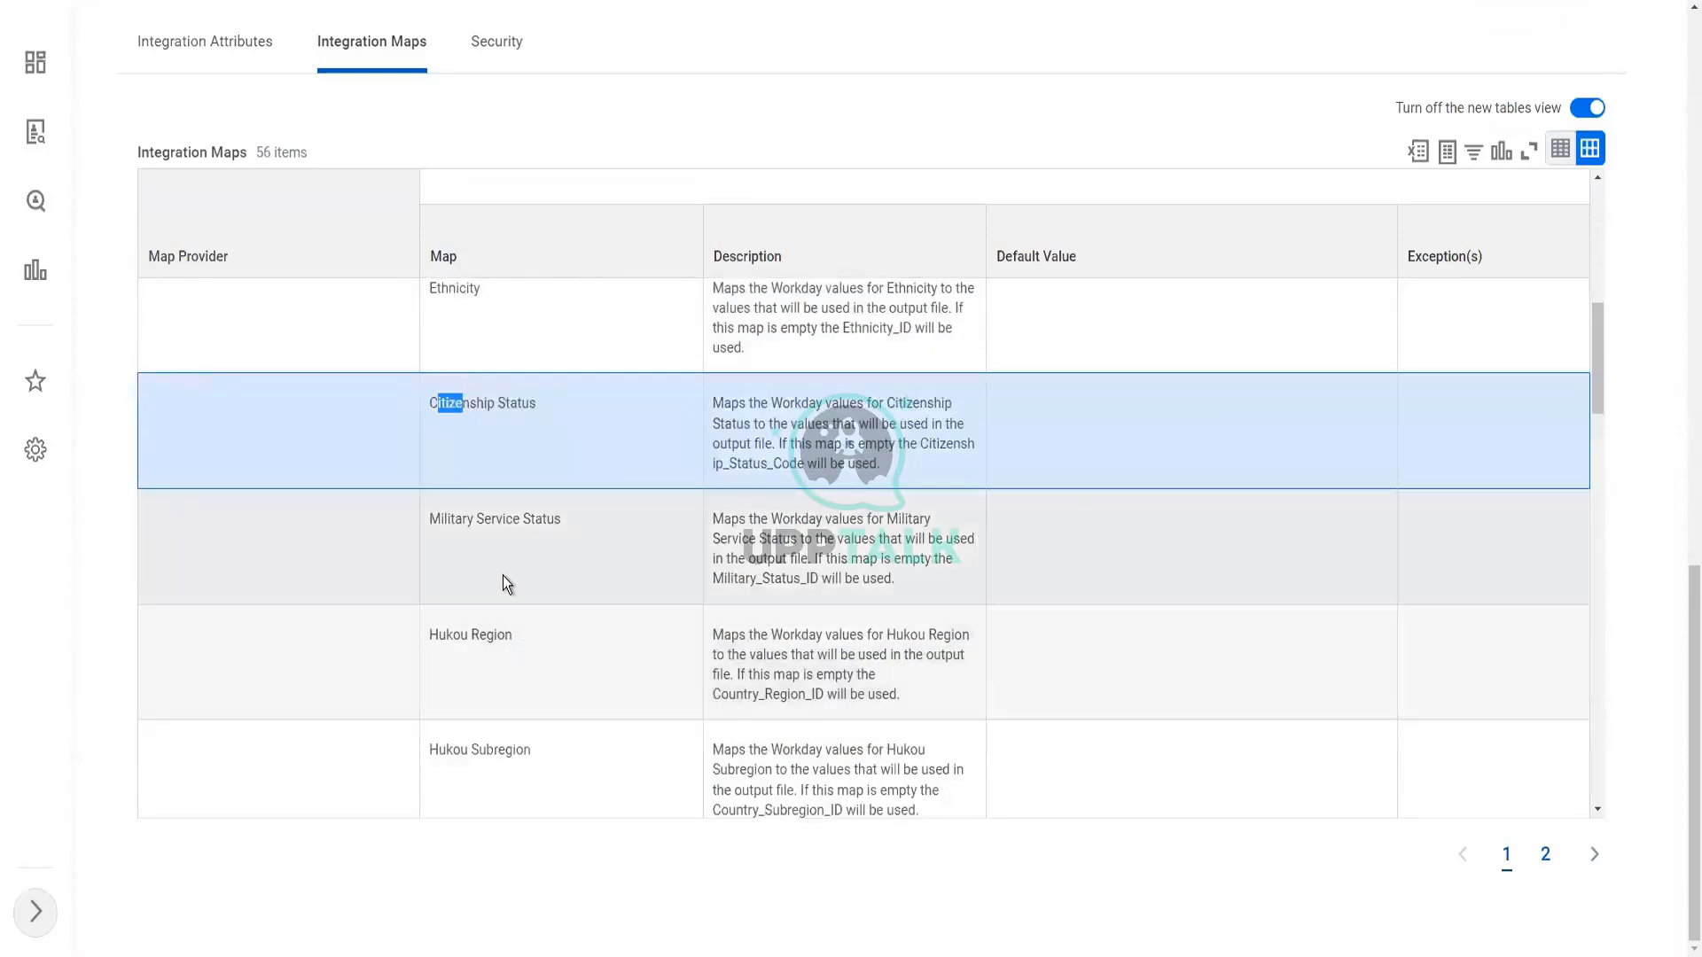
scroll(519, 566, "down", 3)
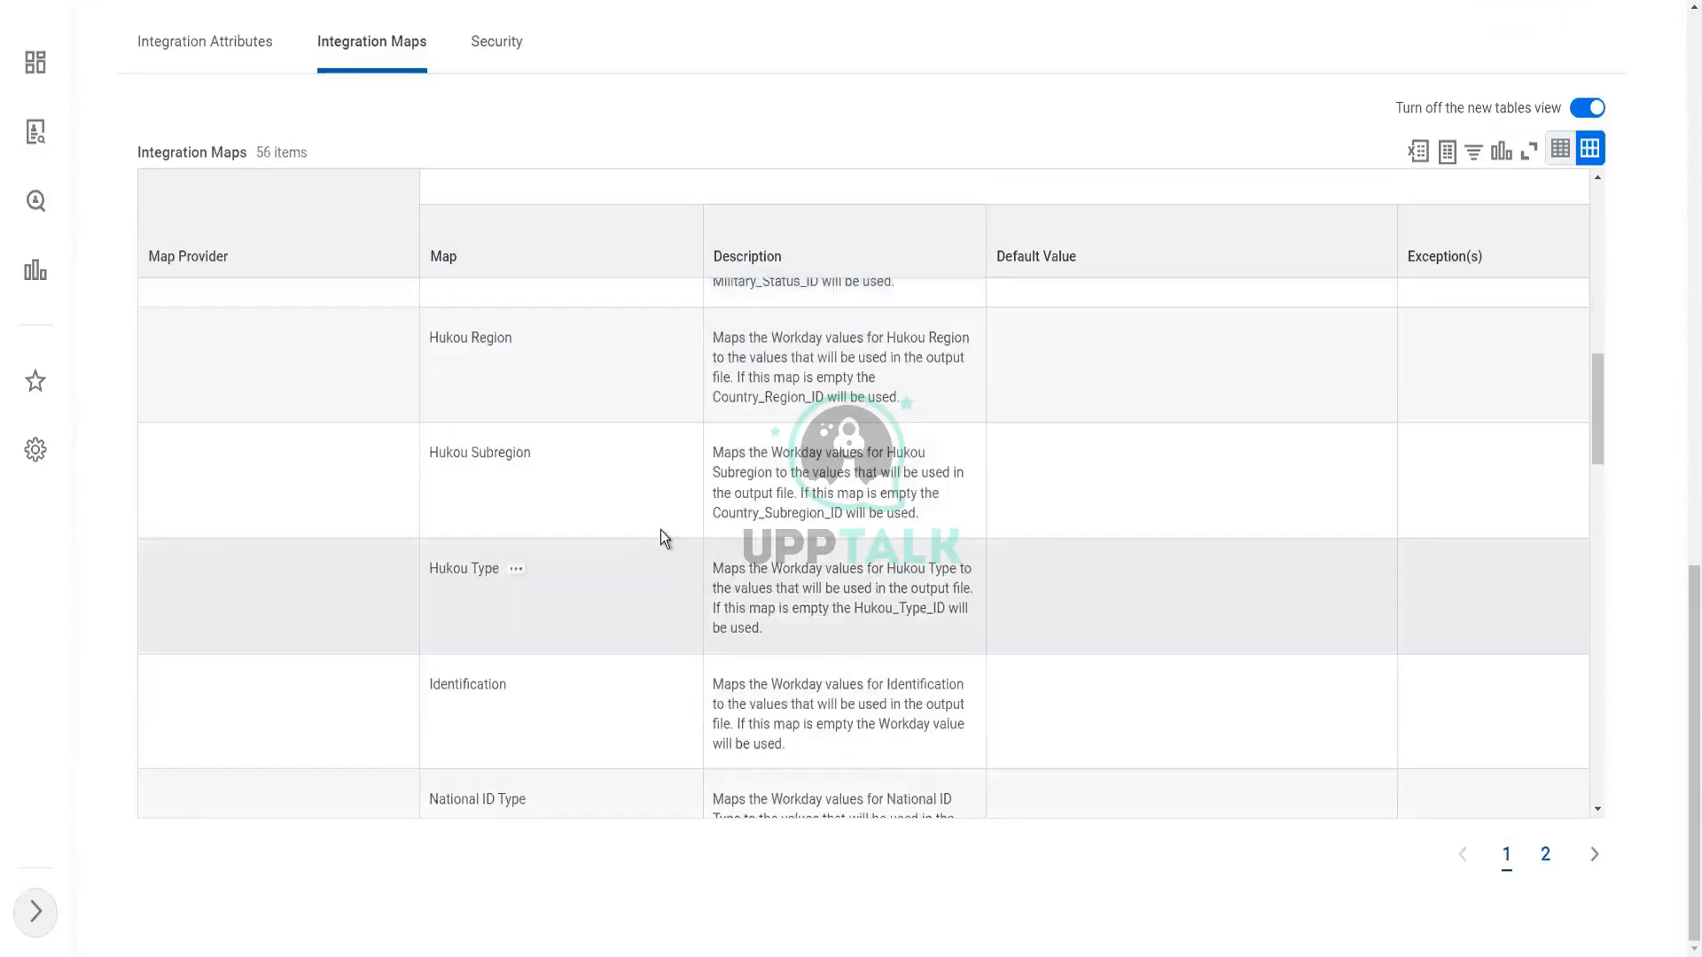
scroll(661, 530, "down", 1)
scroll(662, 530, "down", 1)
left_click_drag(427, 602, 512, 606)
scroll(510, 608, "down", 2)
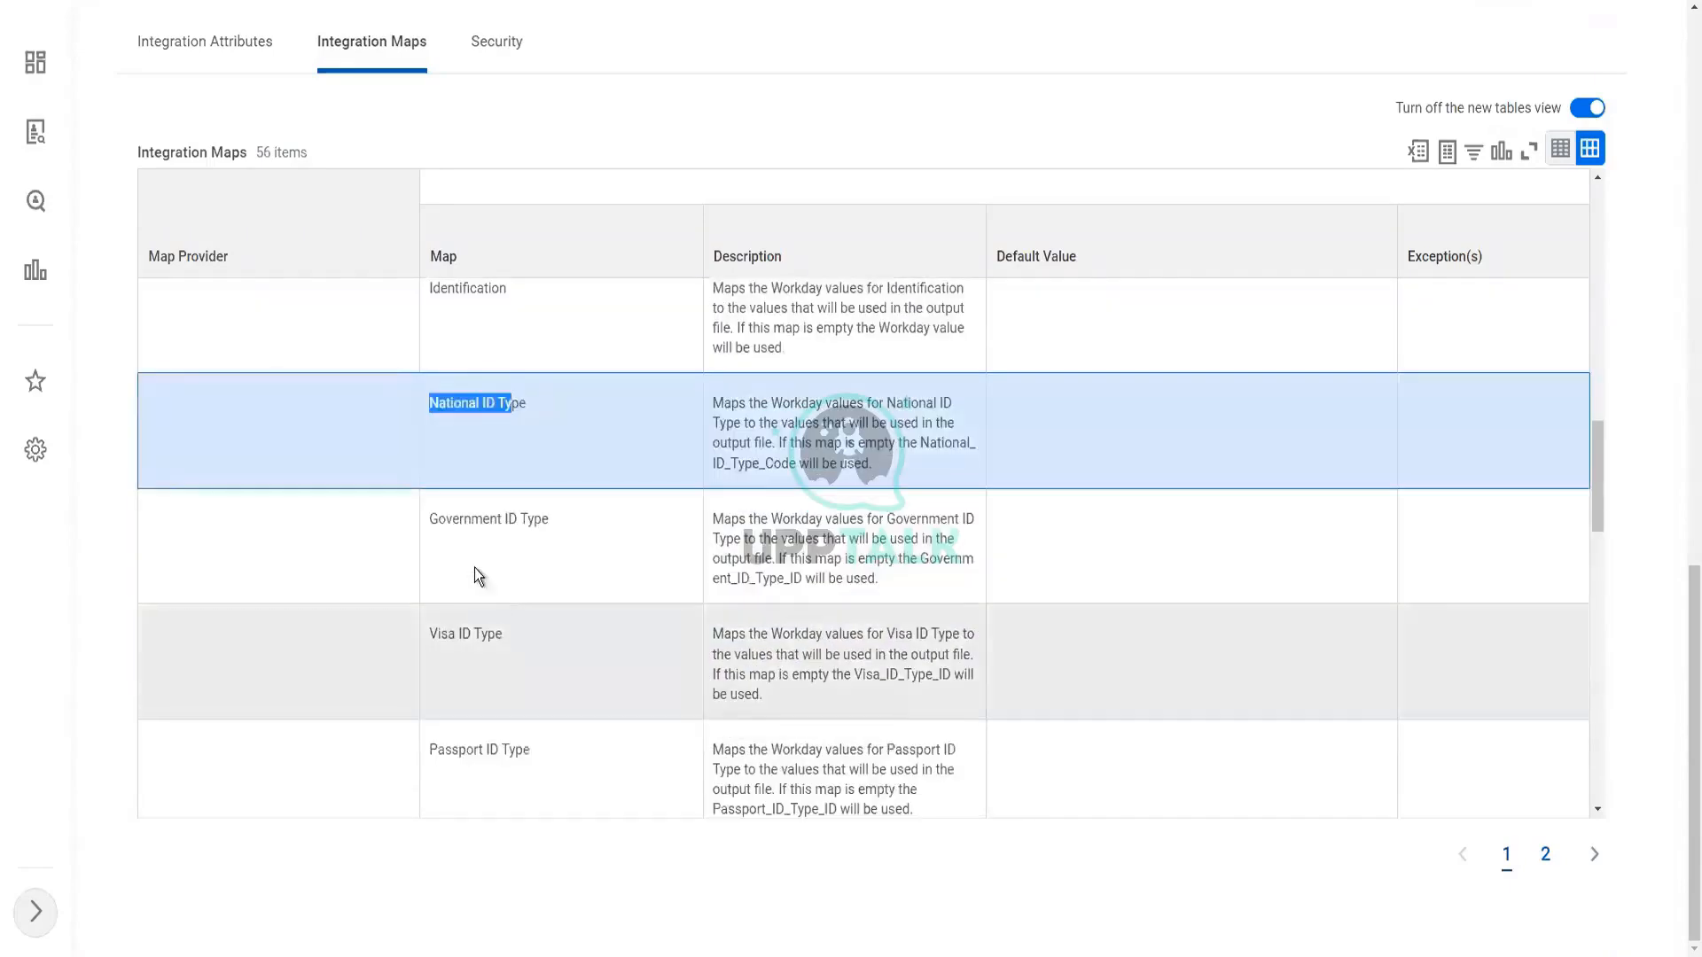
scroll(483, 612, "down", 3)
scroll(542, 591, "down", 2)
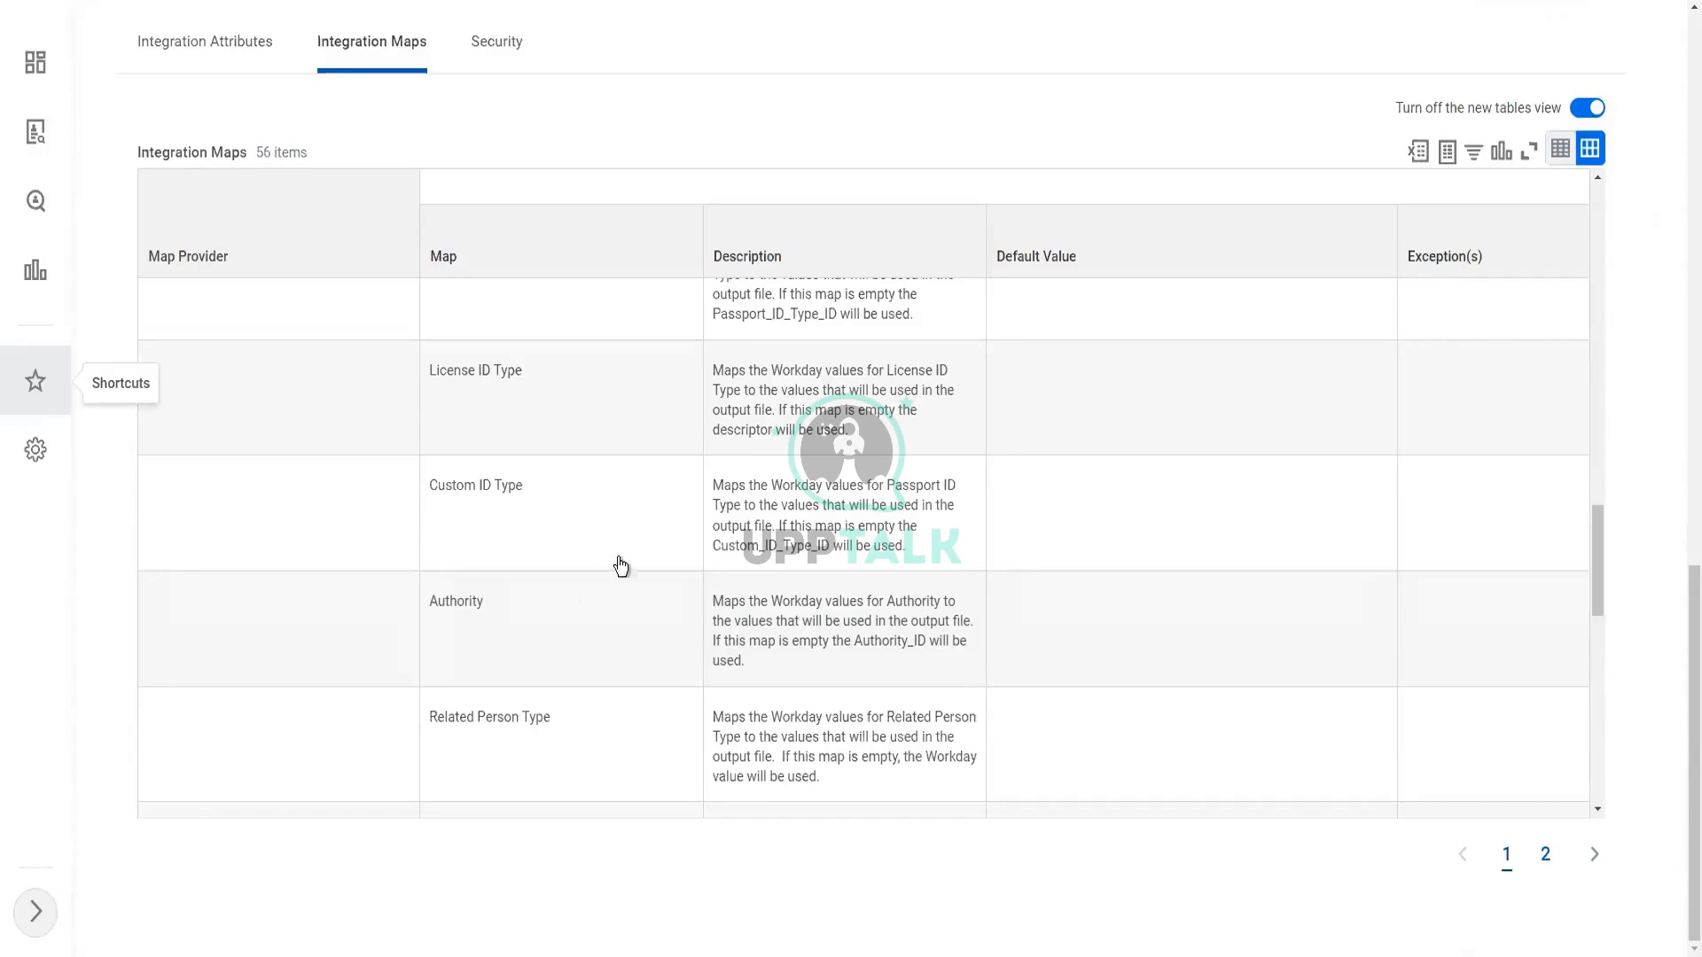
Step: Return to the beginning of the integration maps list and select the Gender map row
left_click(619, 402)
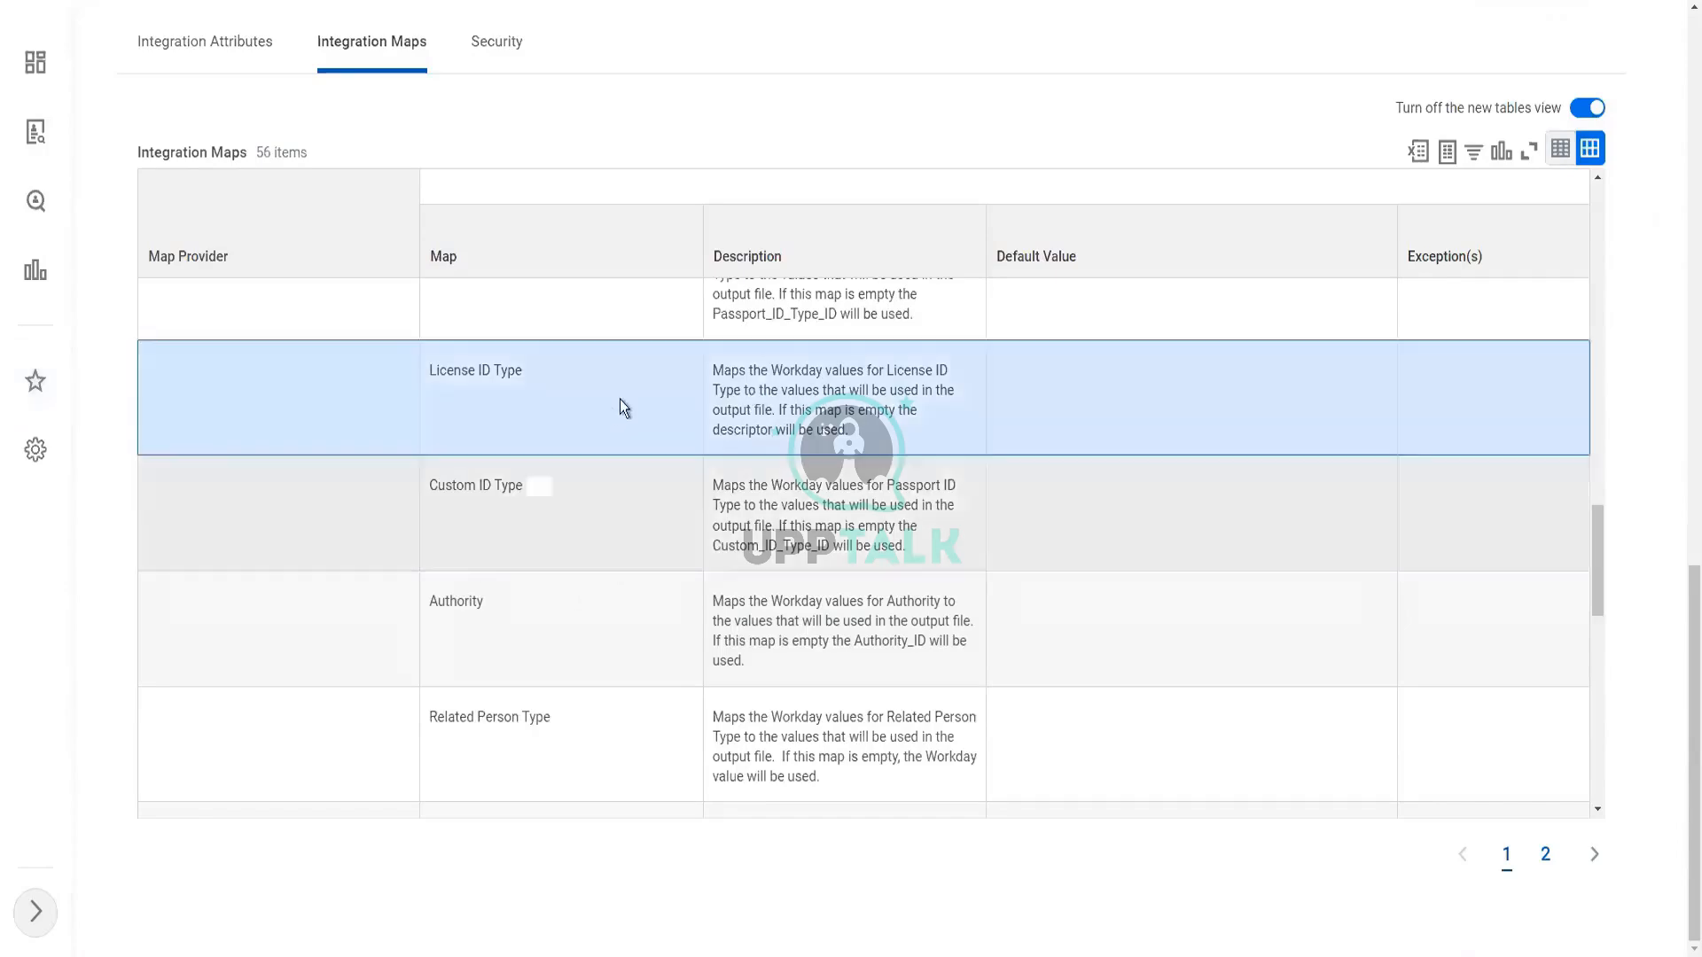
scroll(620, 399, "up", 5)
scroll(619, 398, "up", 15)
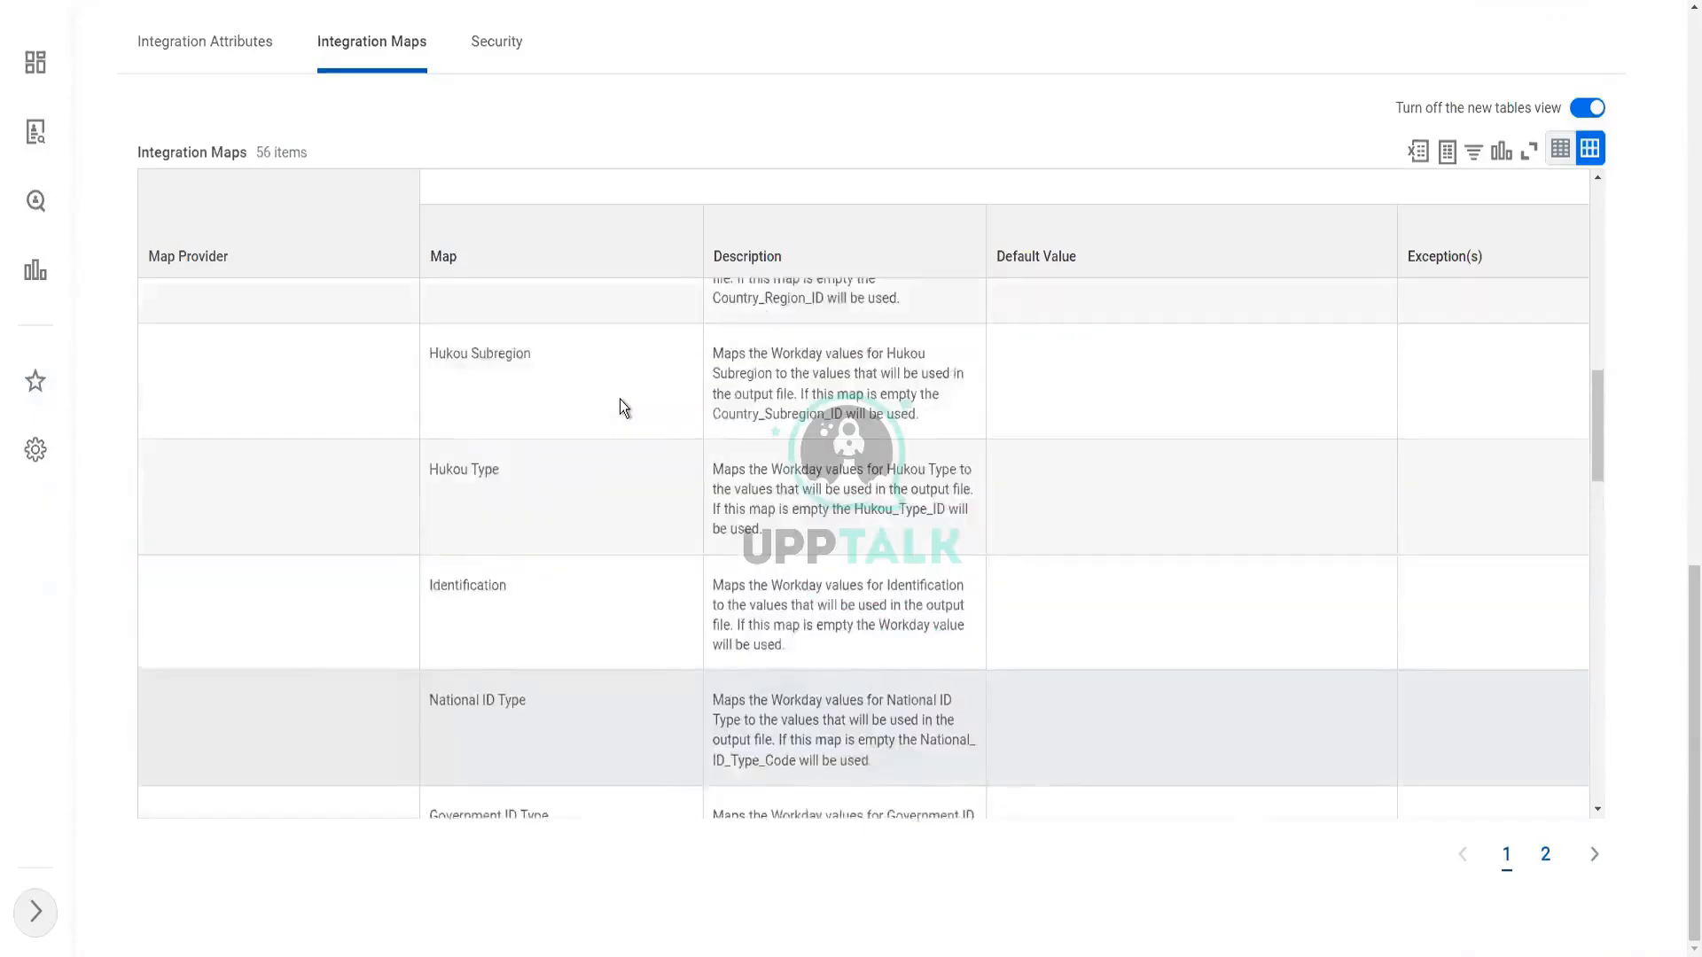
scroll(604, 397, "up", 5)
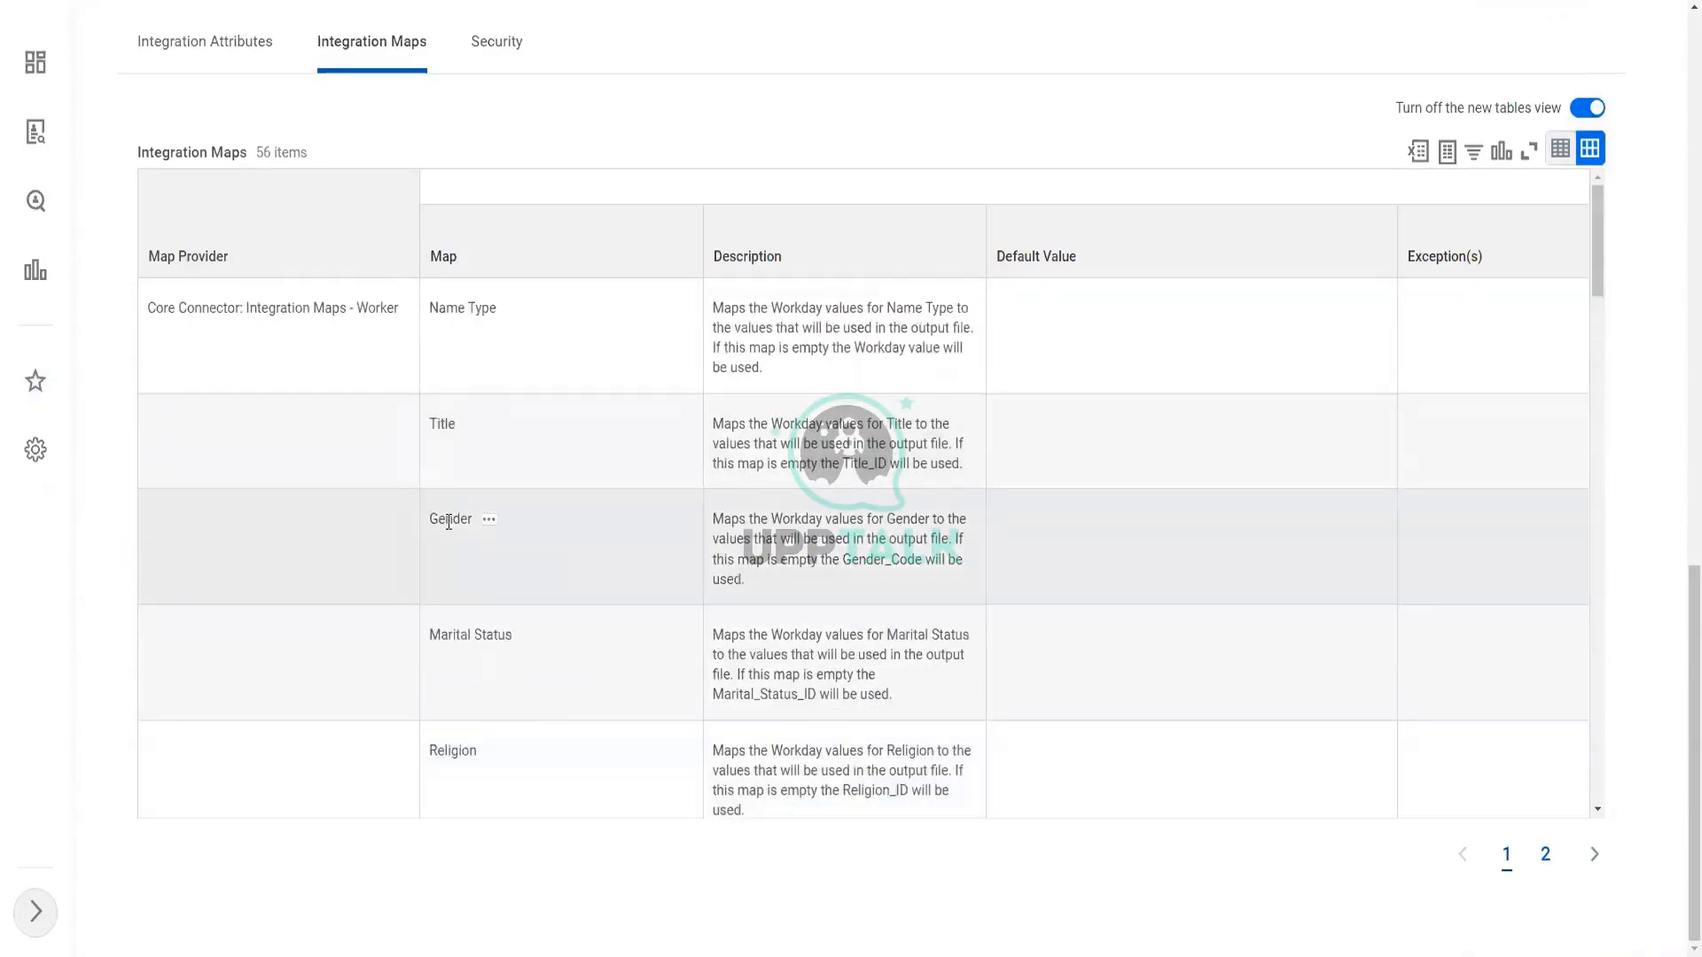
left_click(449, 522)
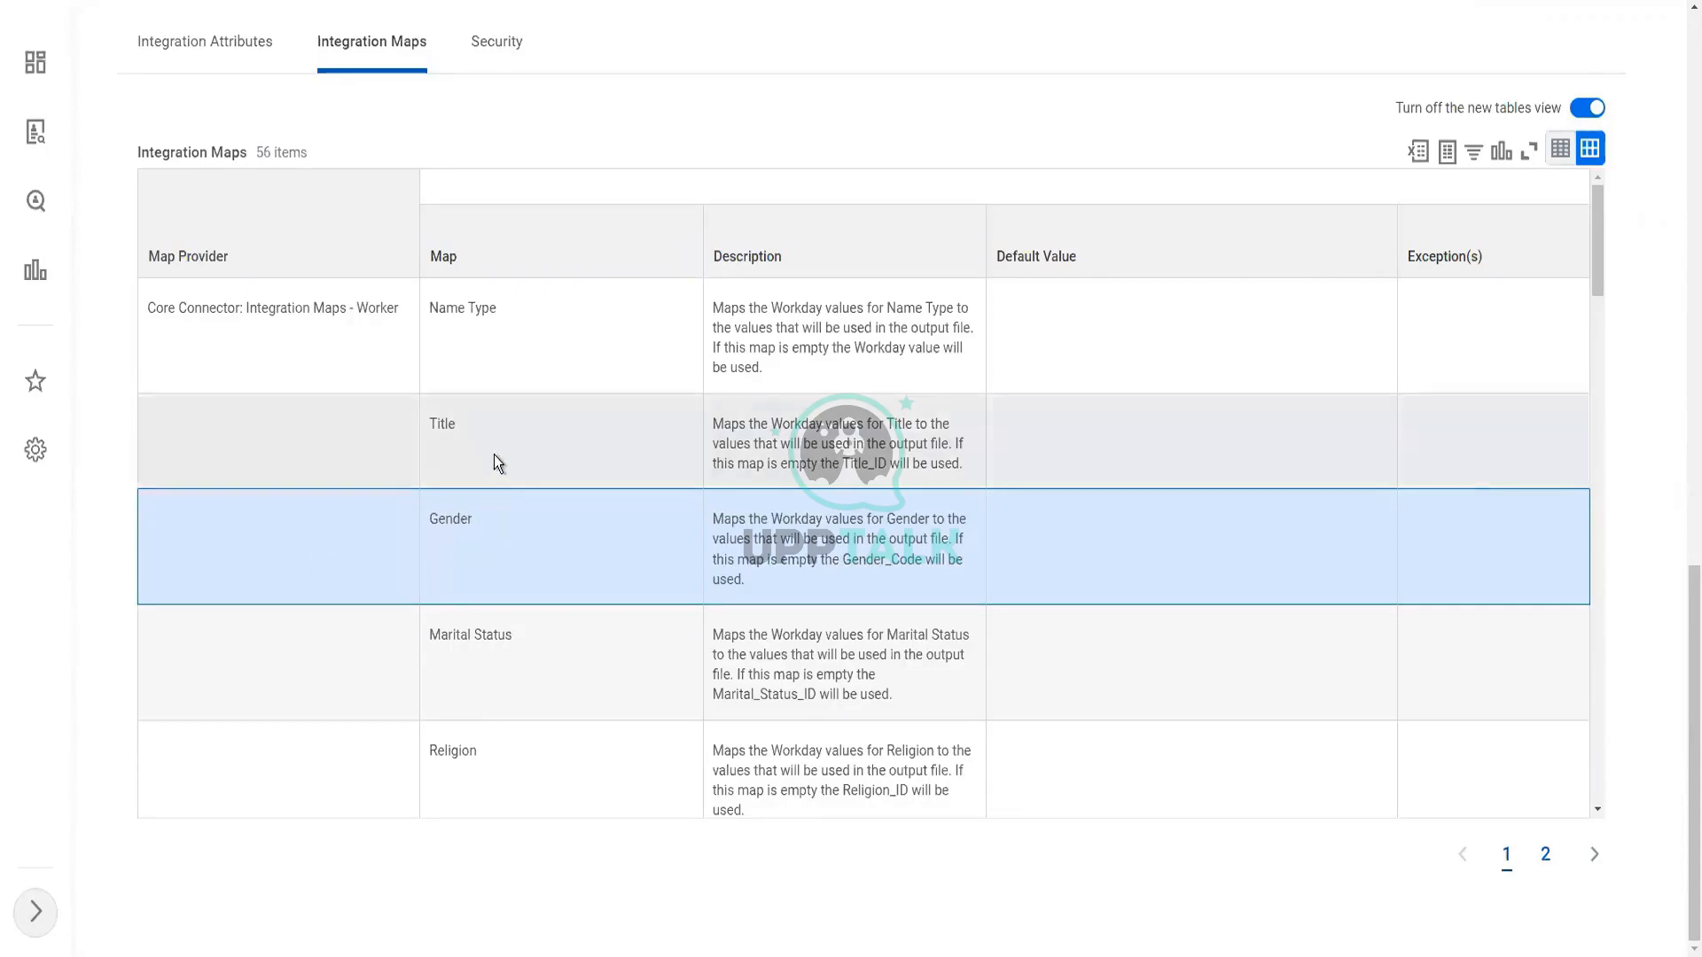
Step: Open the integration maps configuration for the INT WW CCW New Hires Outbound integration system
scroll(492, 355, "up", 15)
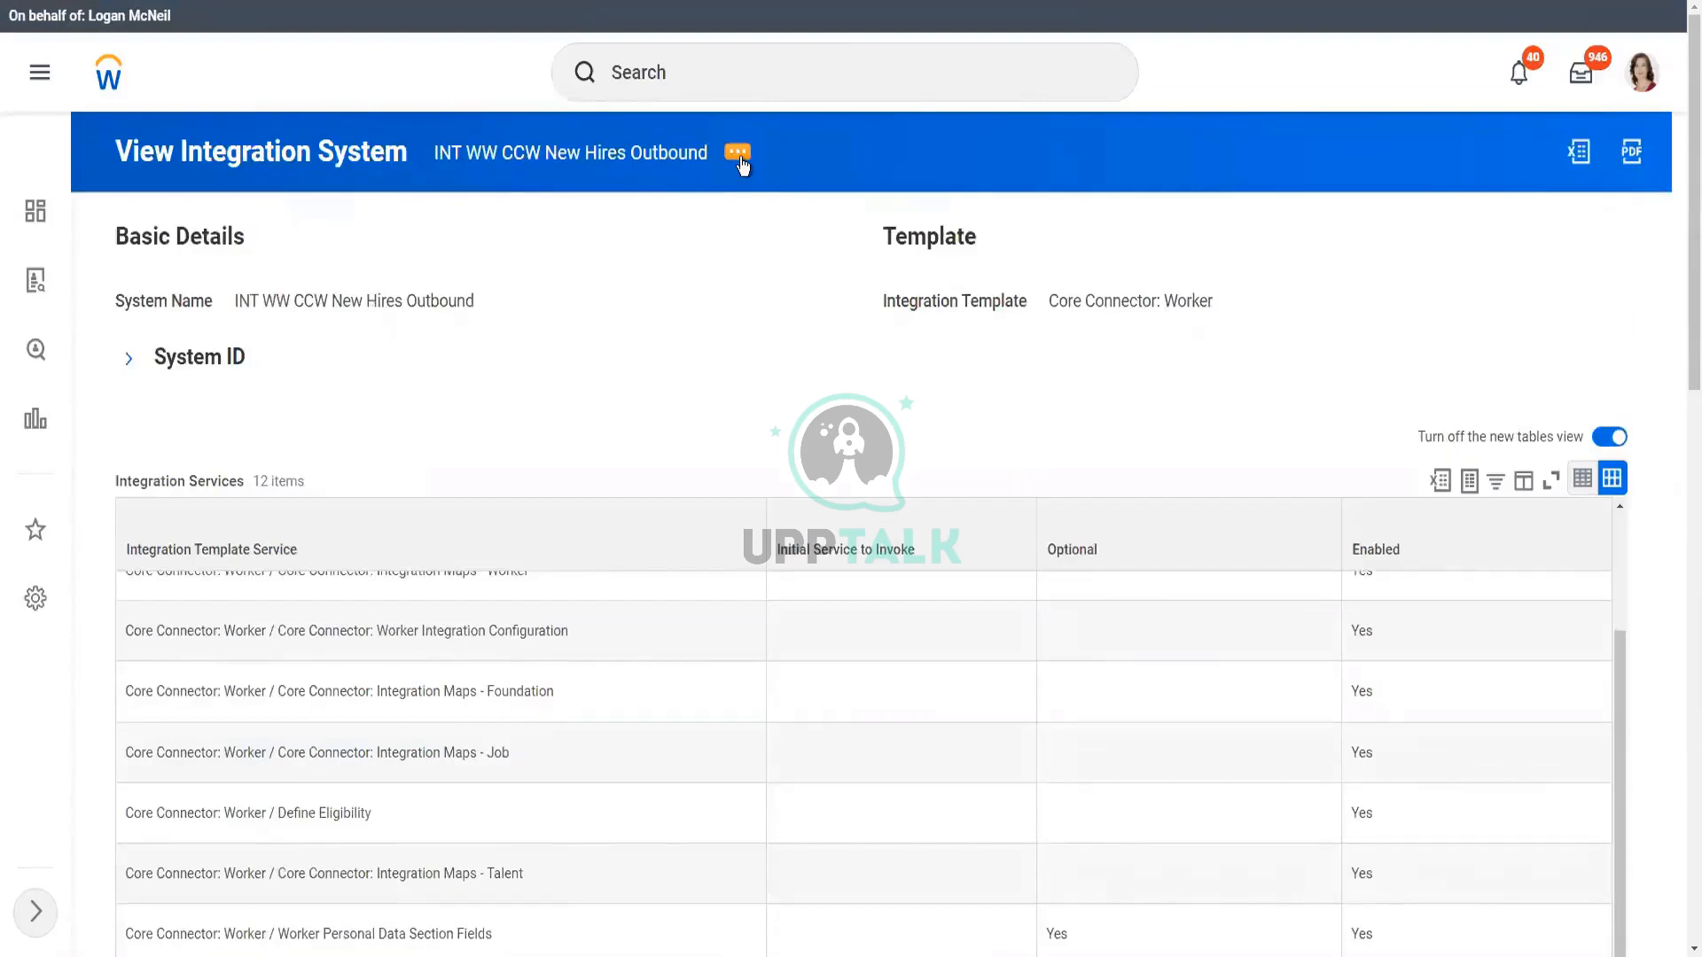
left_click(738, 155)
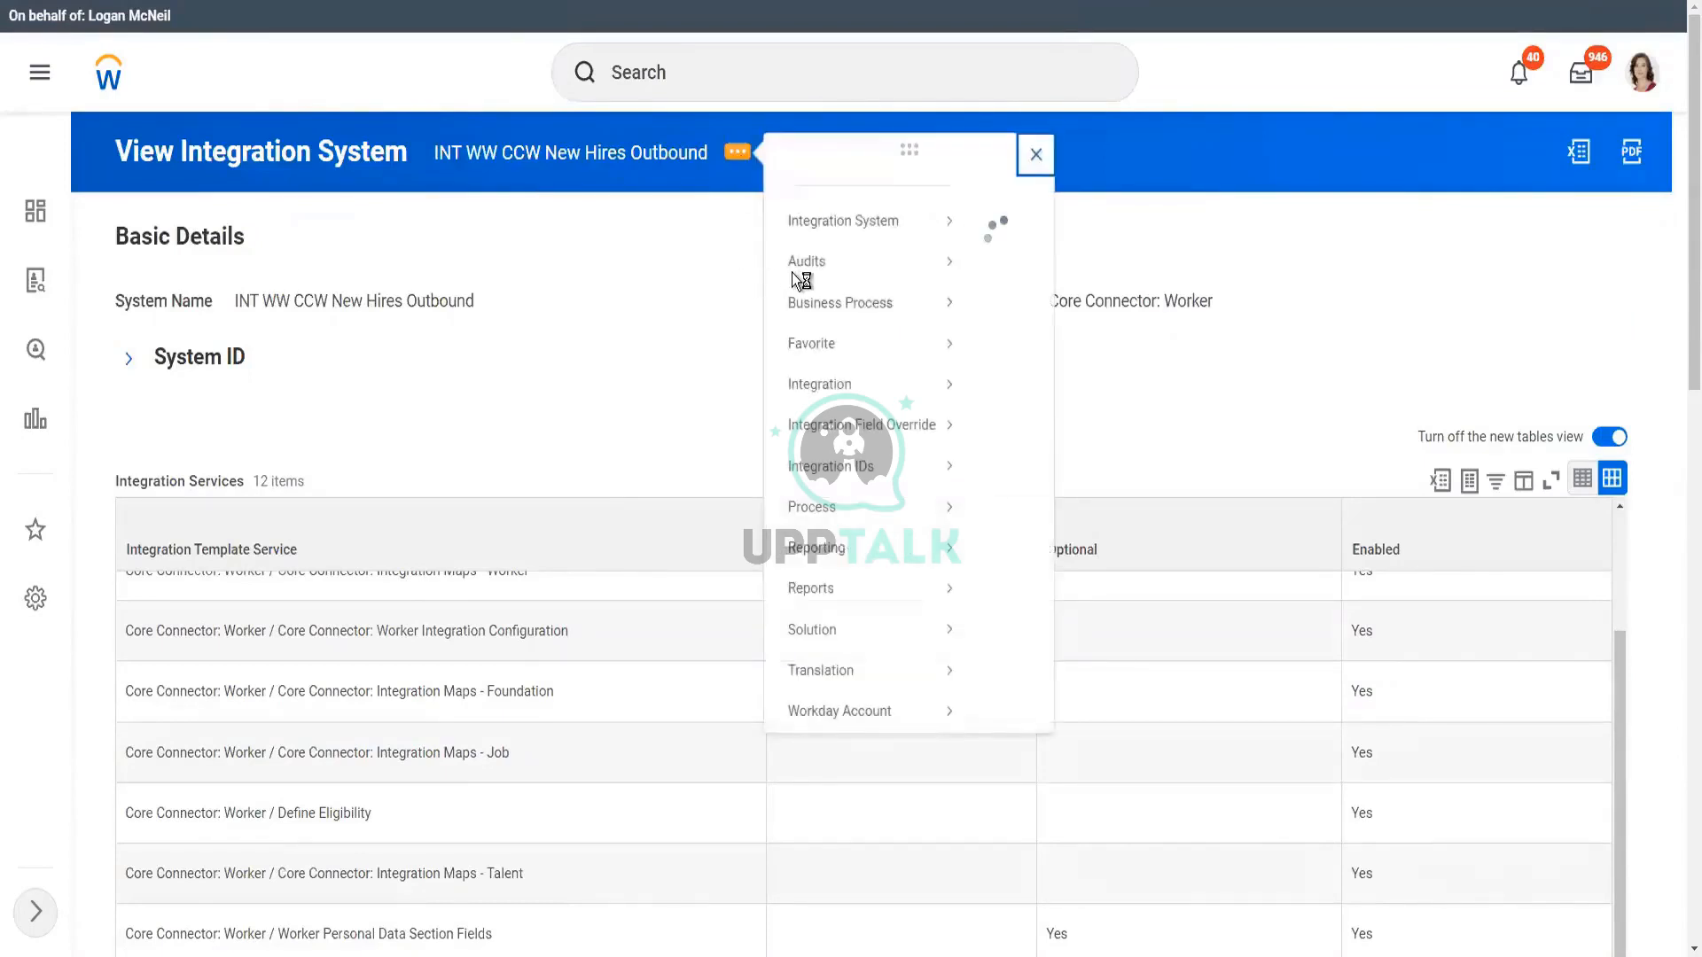
mouse_move(878, 248)
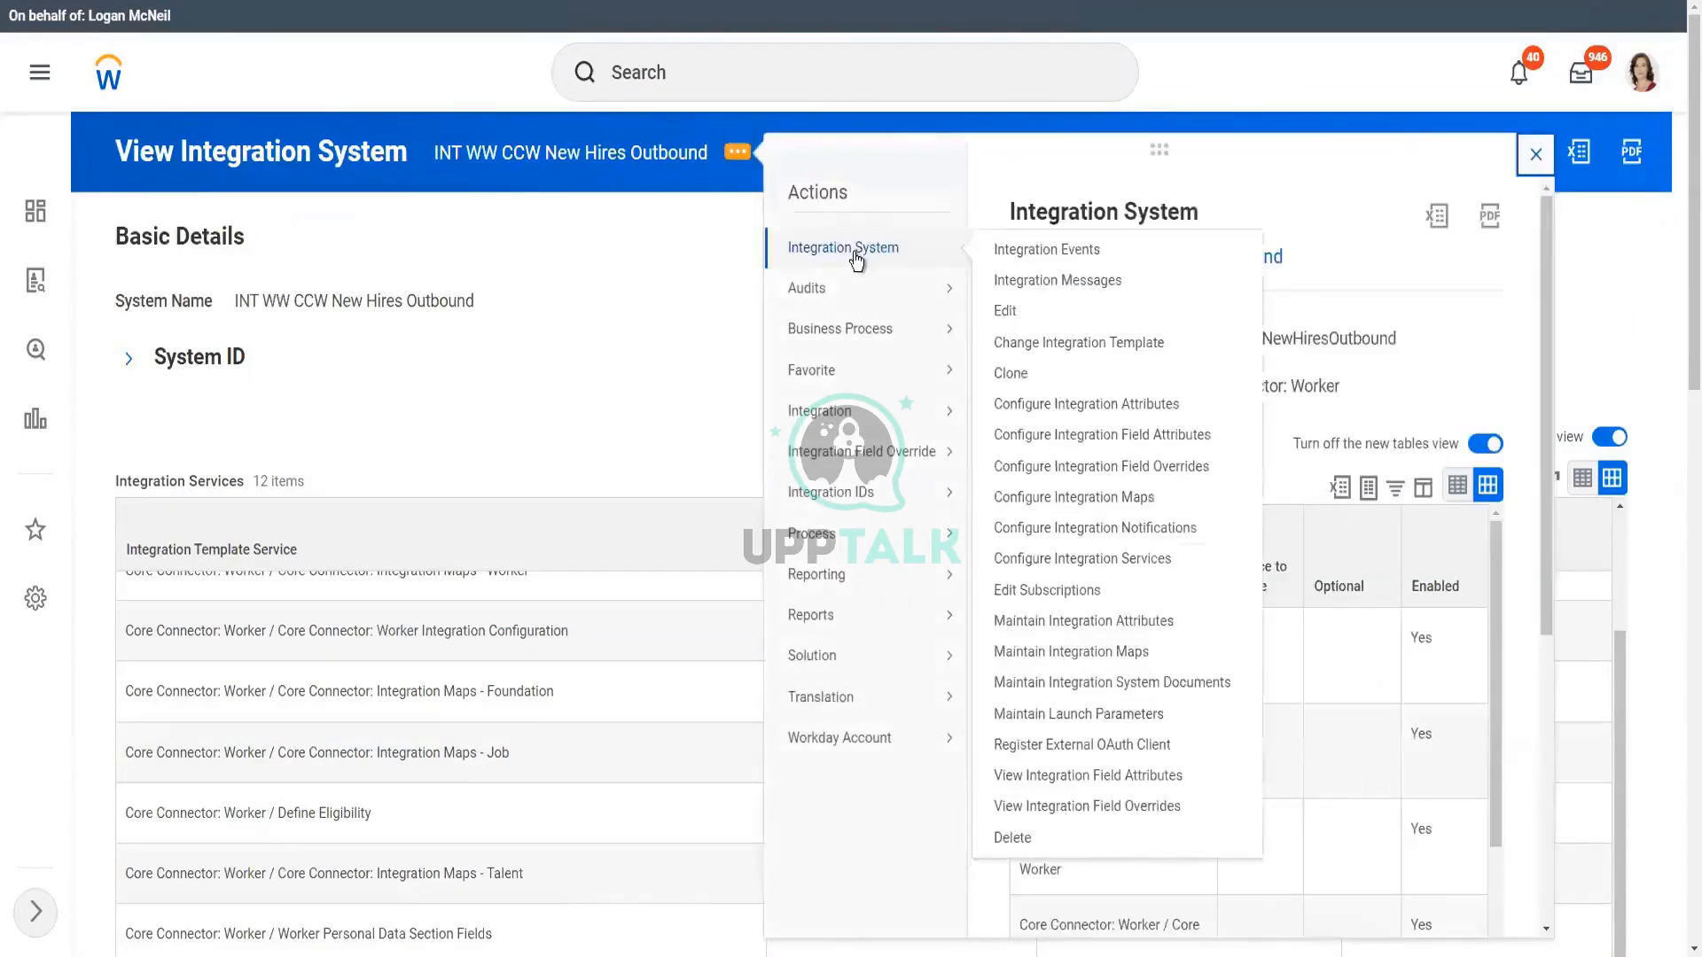
left_click(1134, 503)
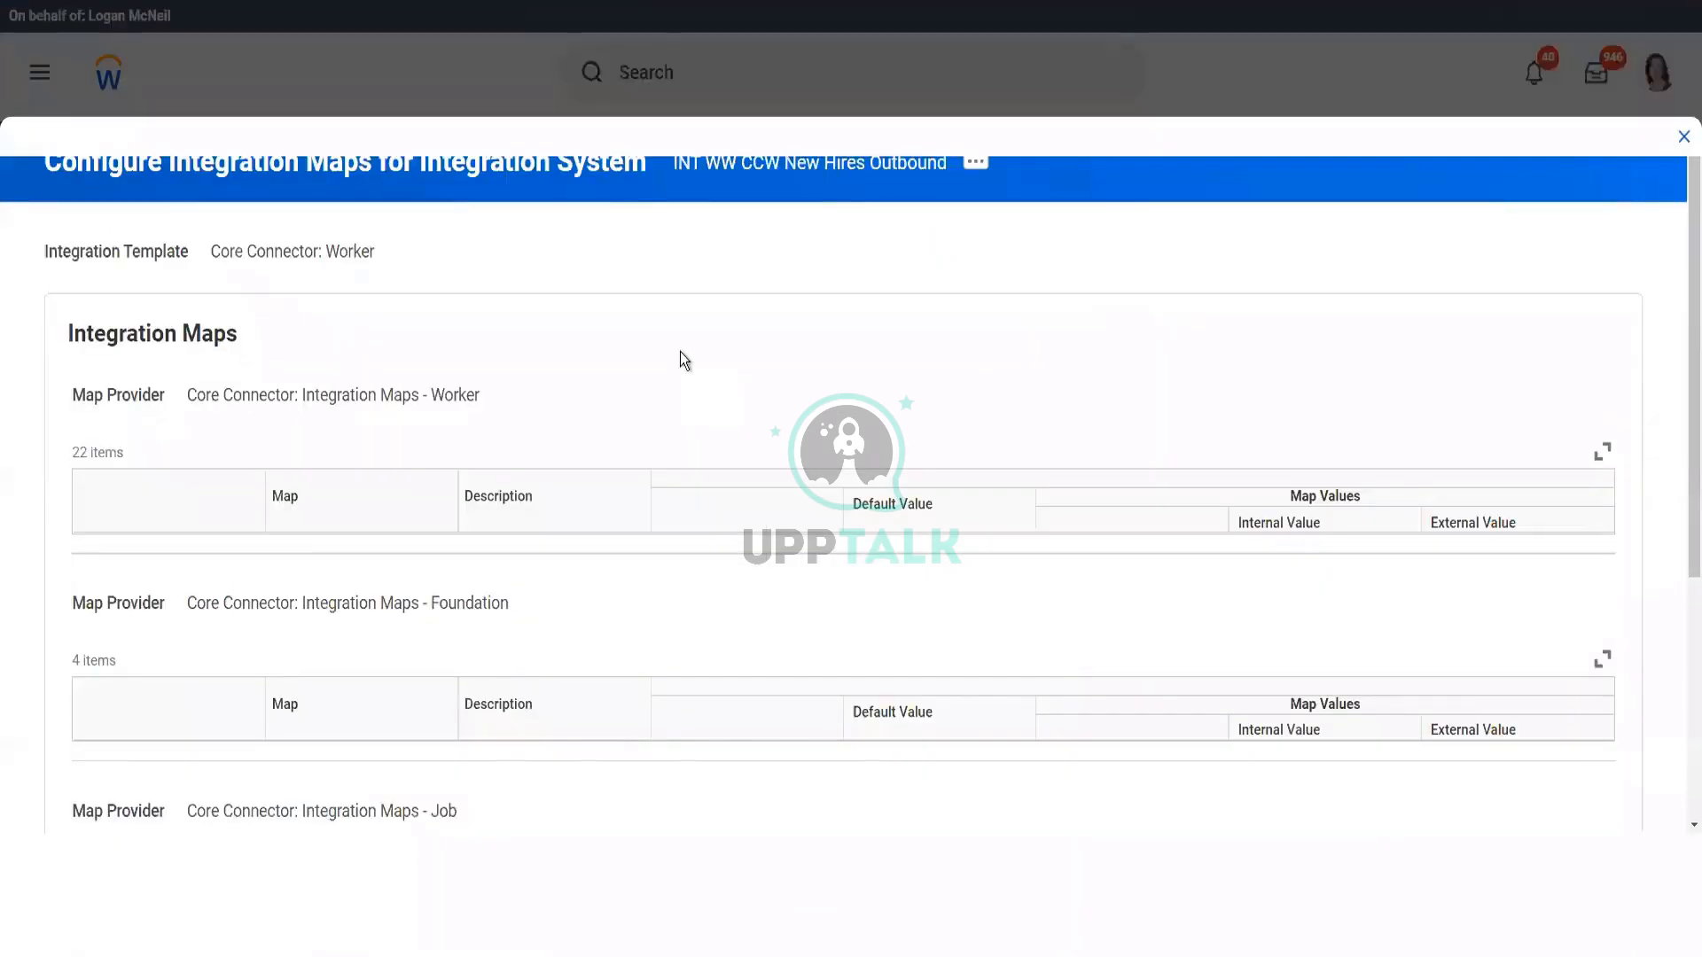
Step: Add a value row to the Gender map that maps the internal value Female to the external value F
scroll(659, 390, "down", 5)
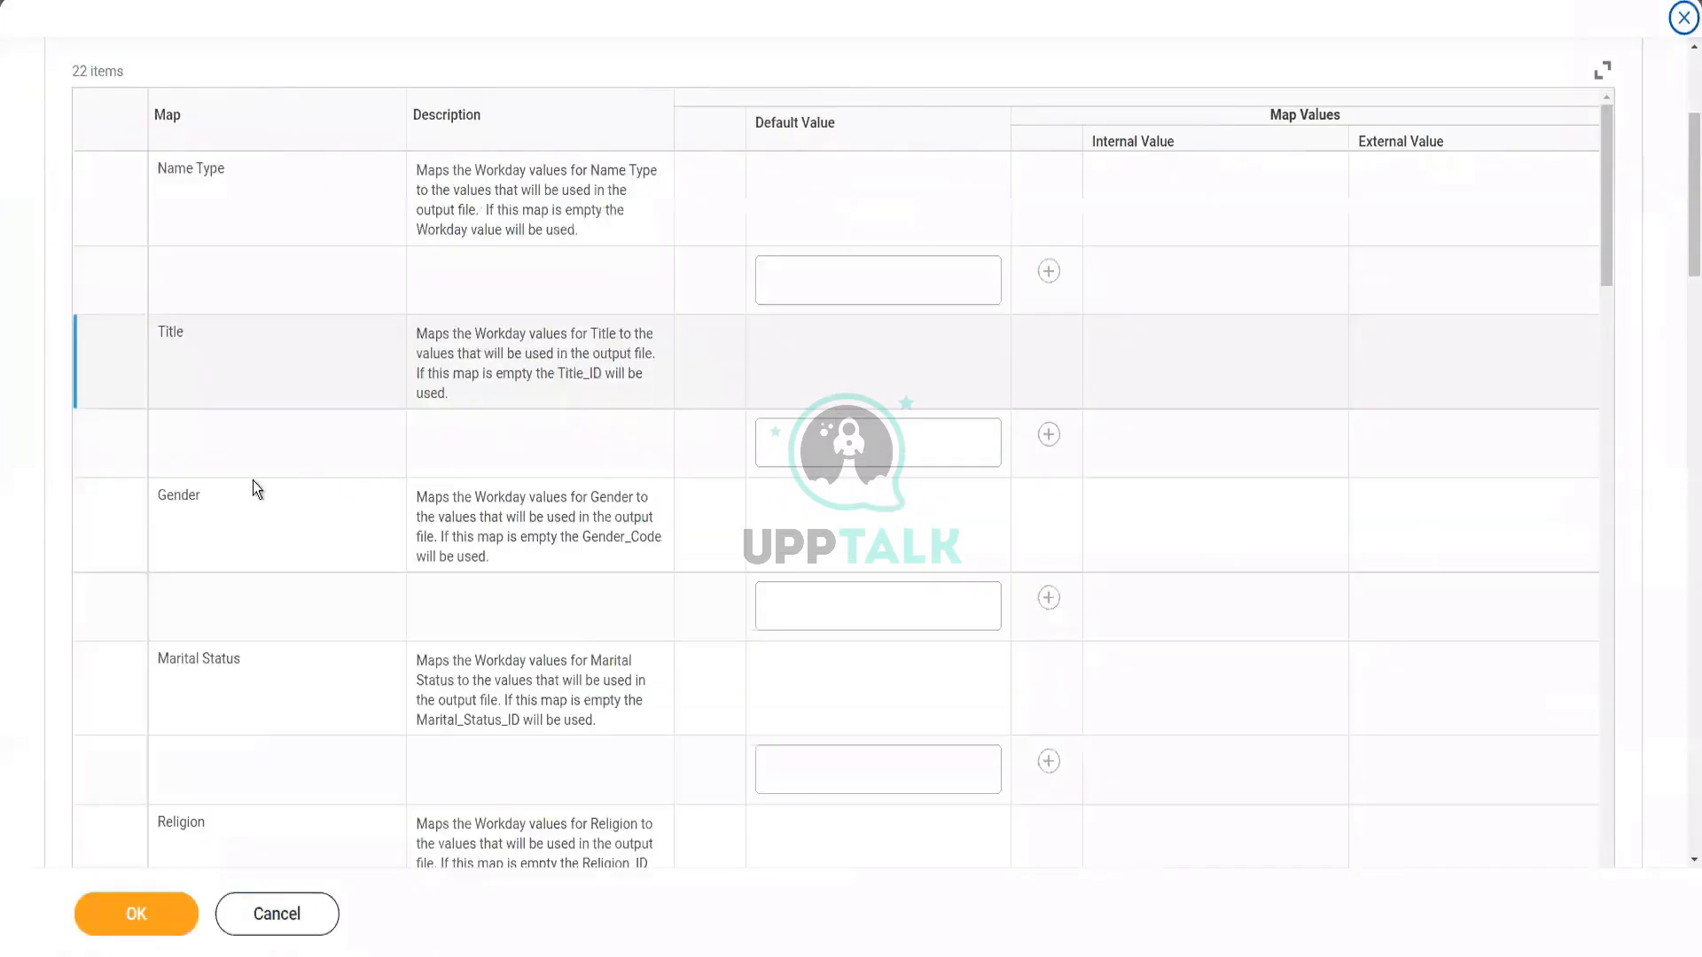
left_click_drag(157, 494, 195, 495)
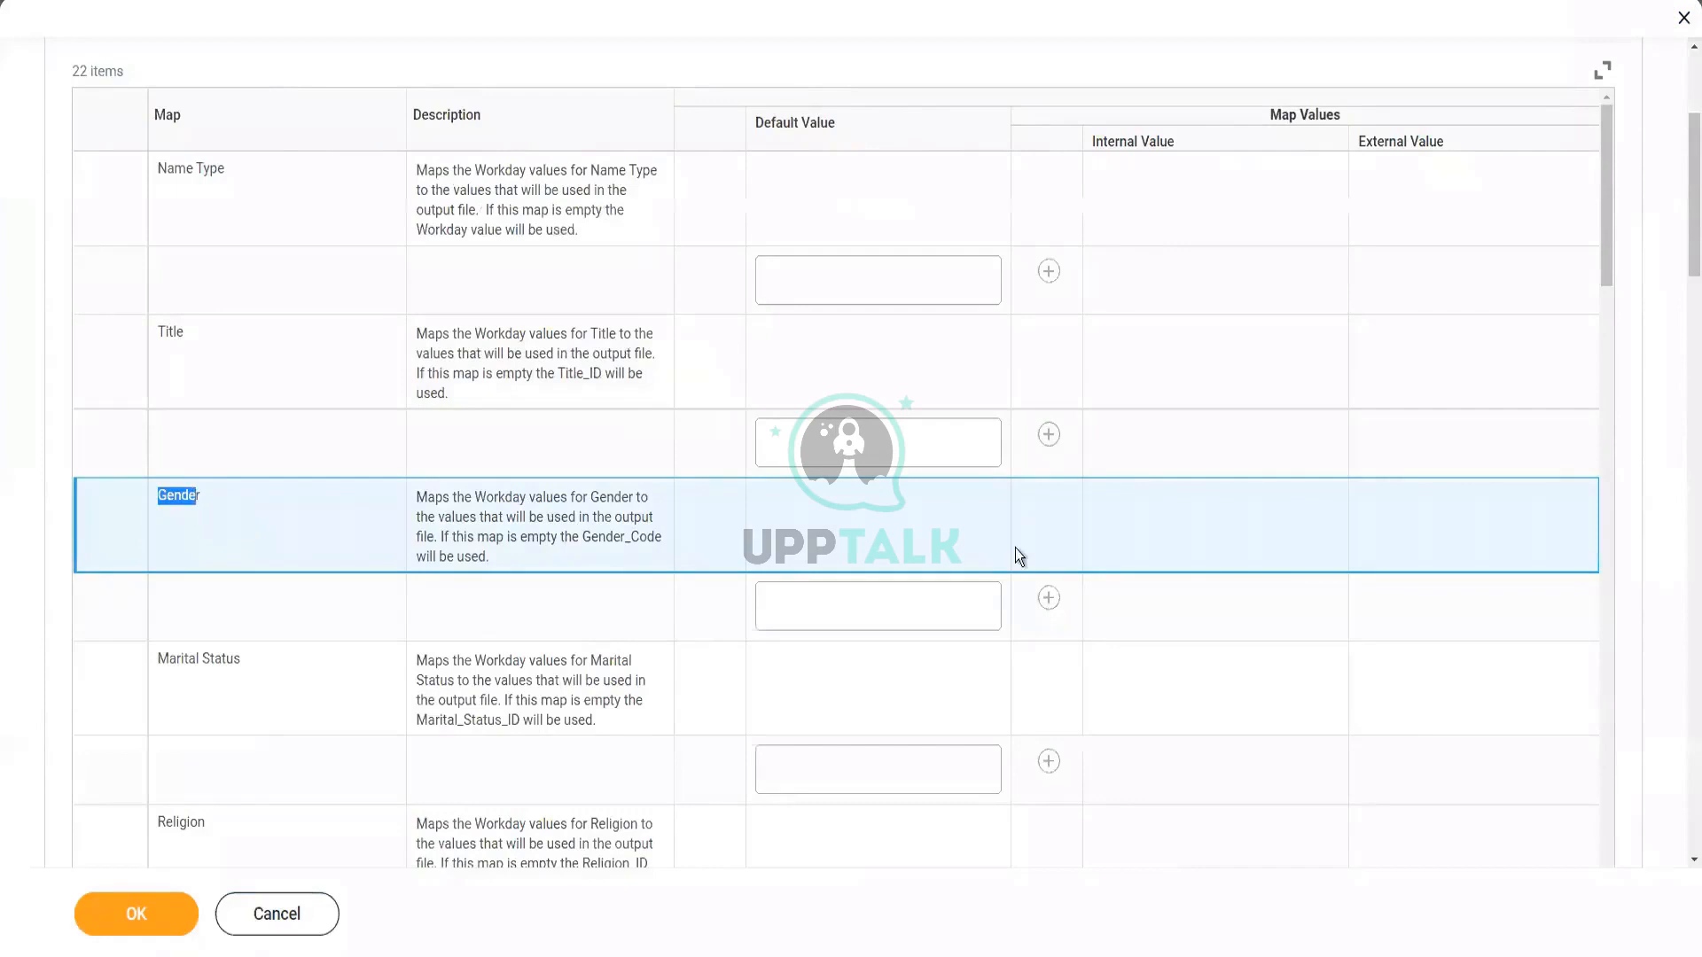
left_click(1048, 600)
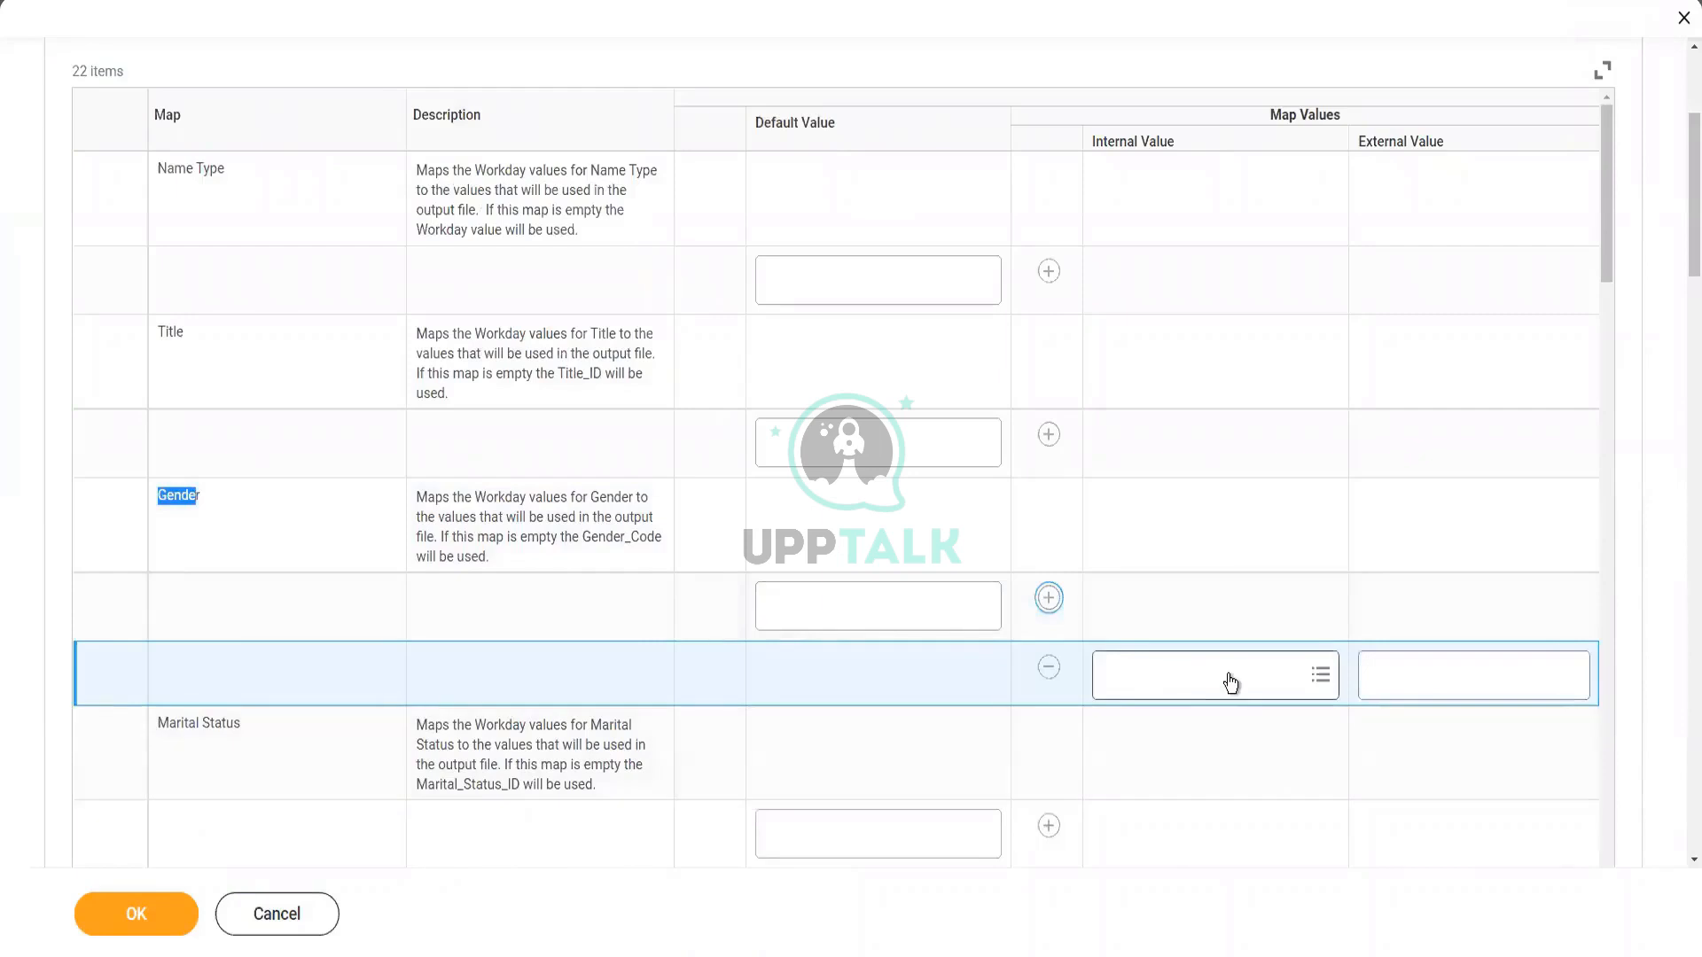
left_click(1230, 682)
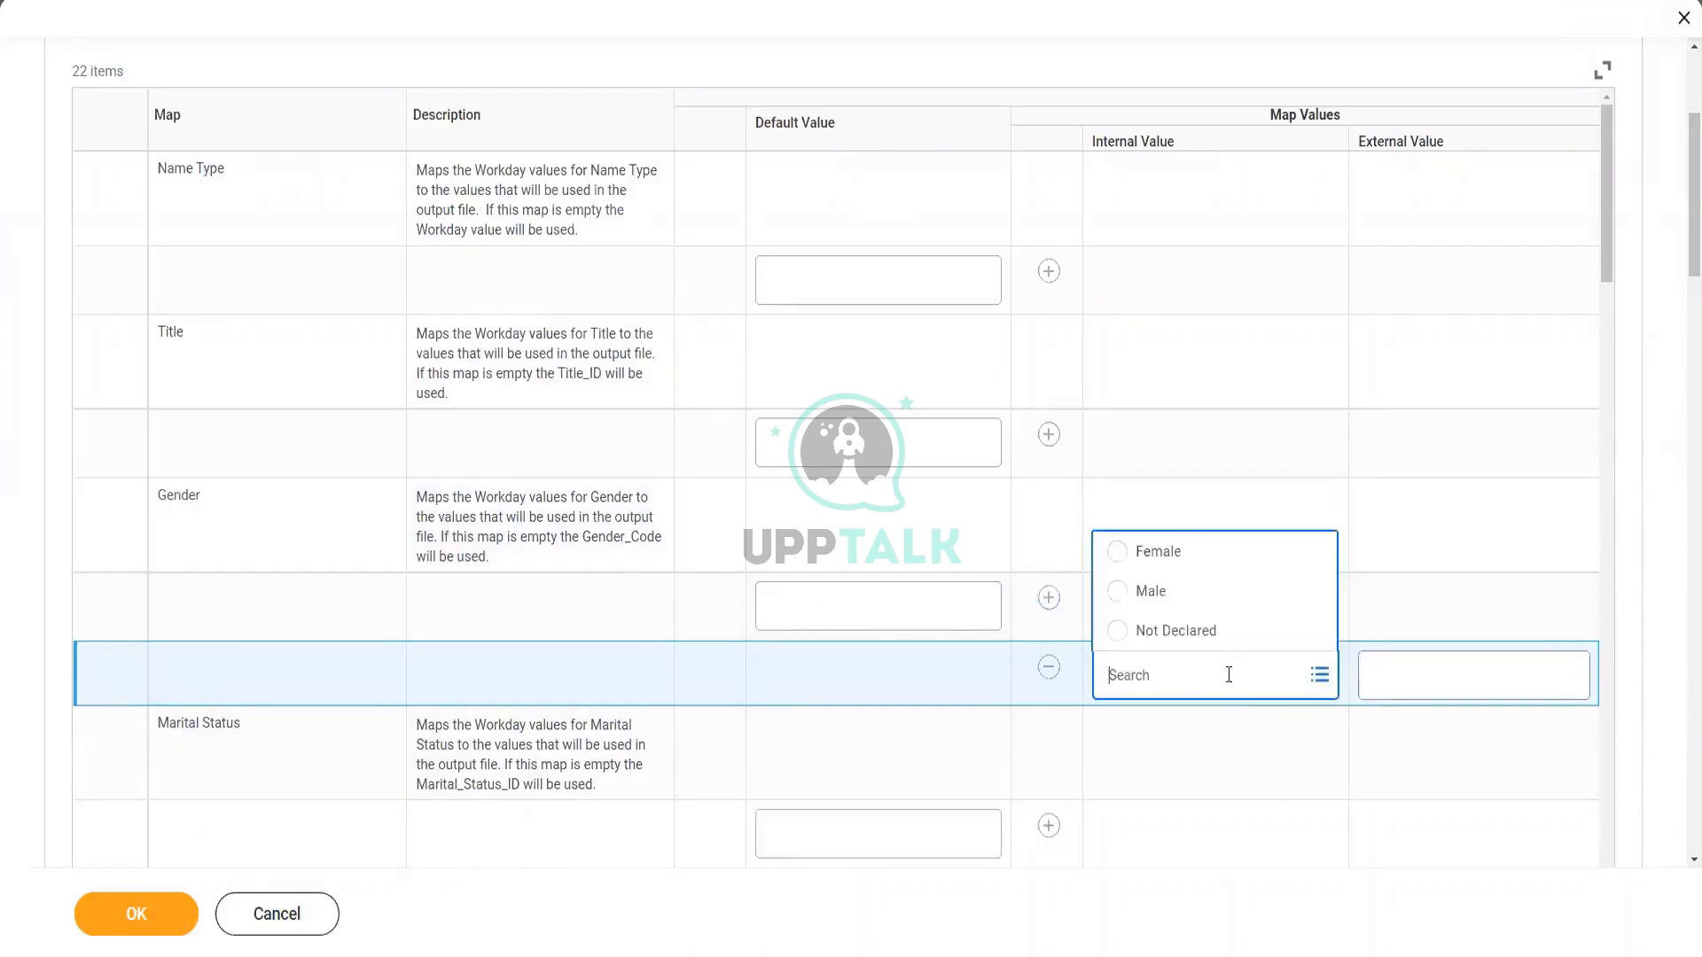
left_click(1189, 563)
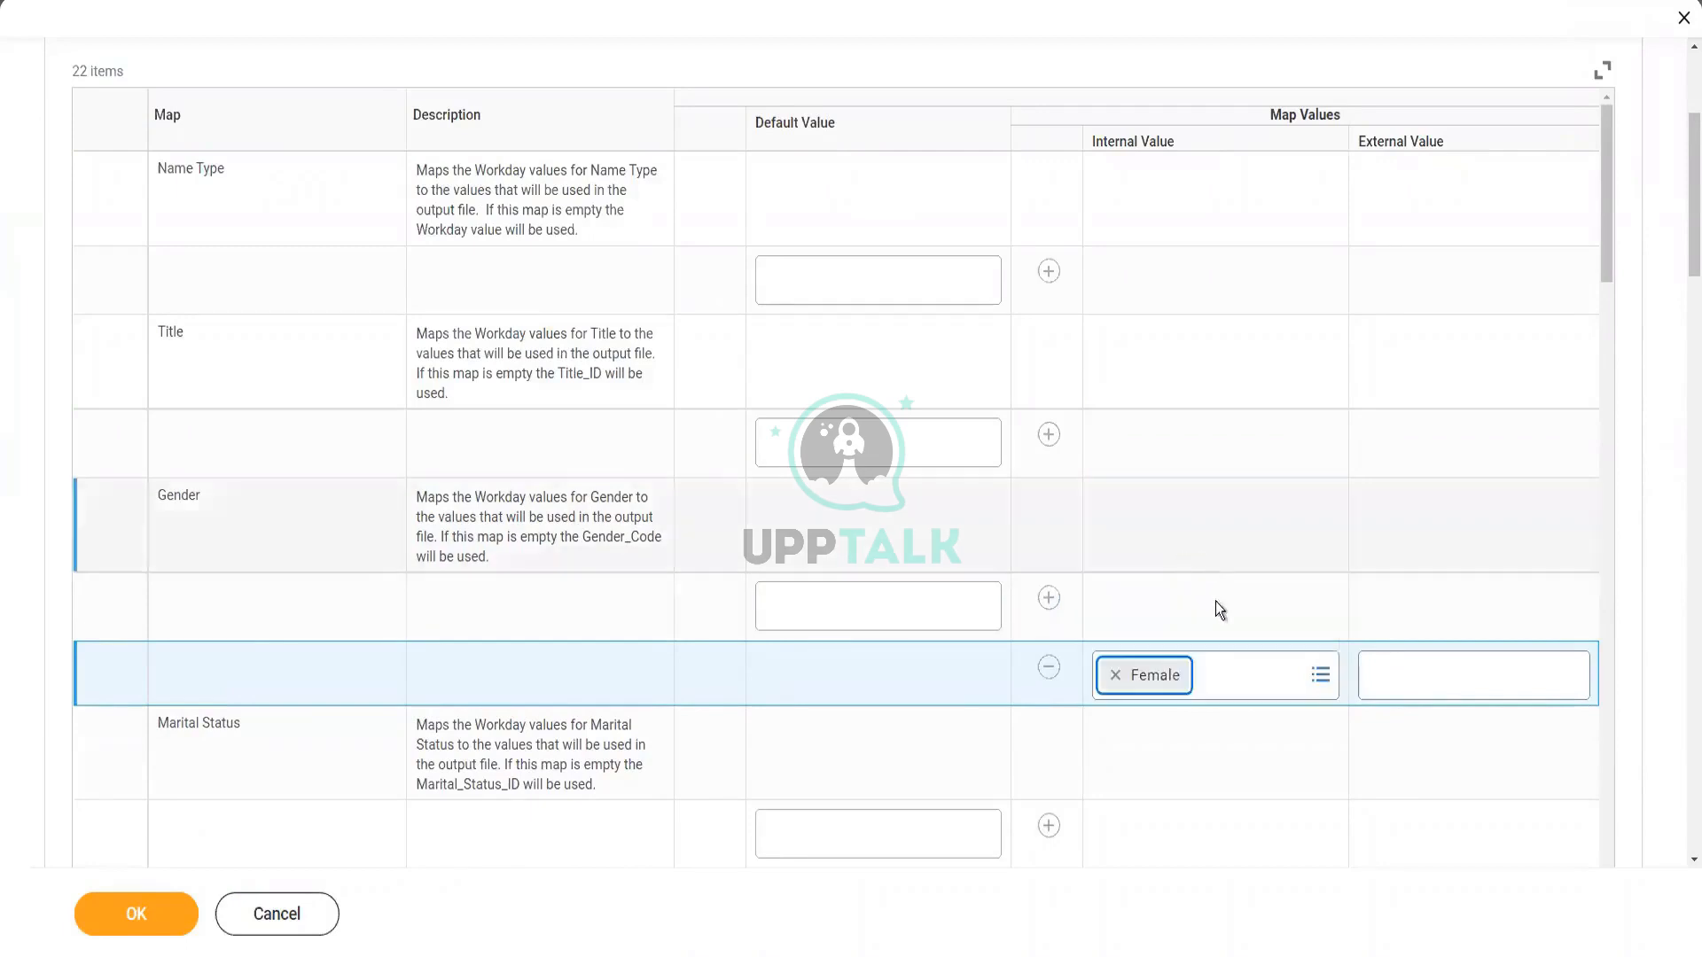
left_click(1414, 680)
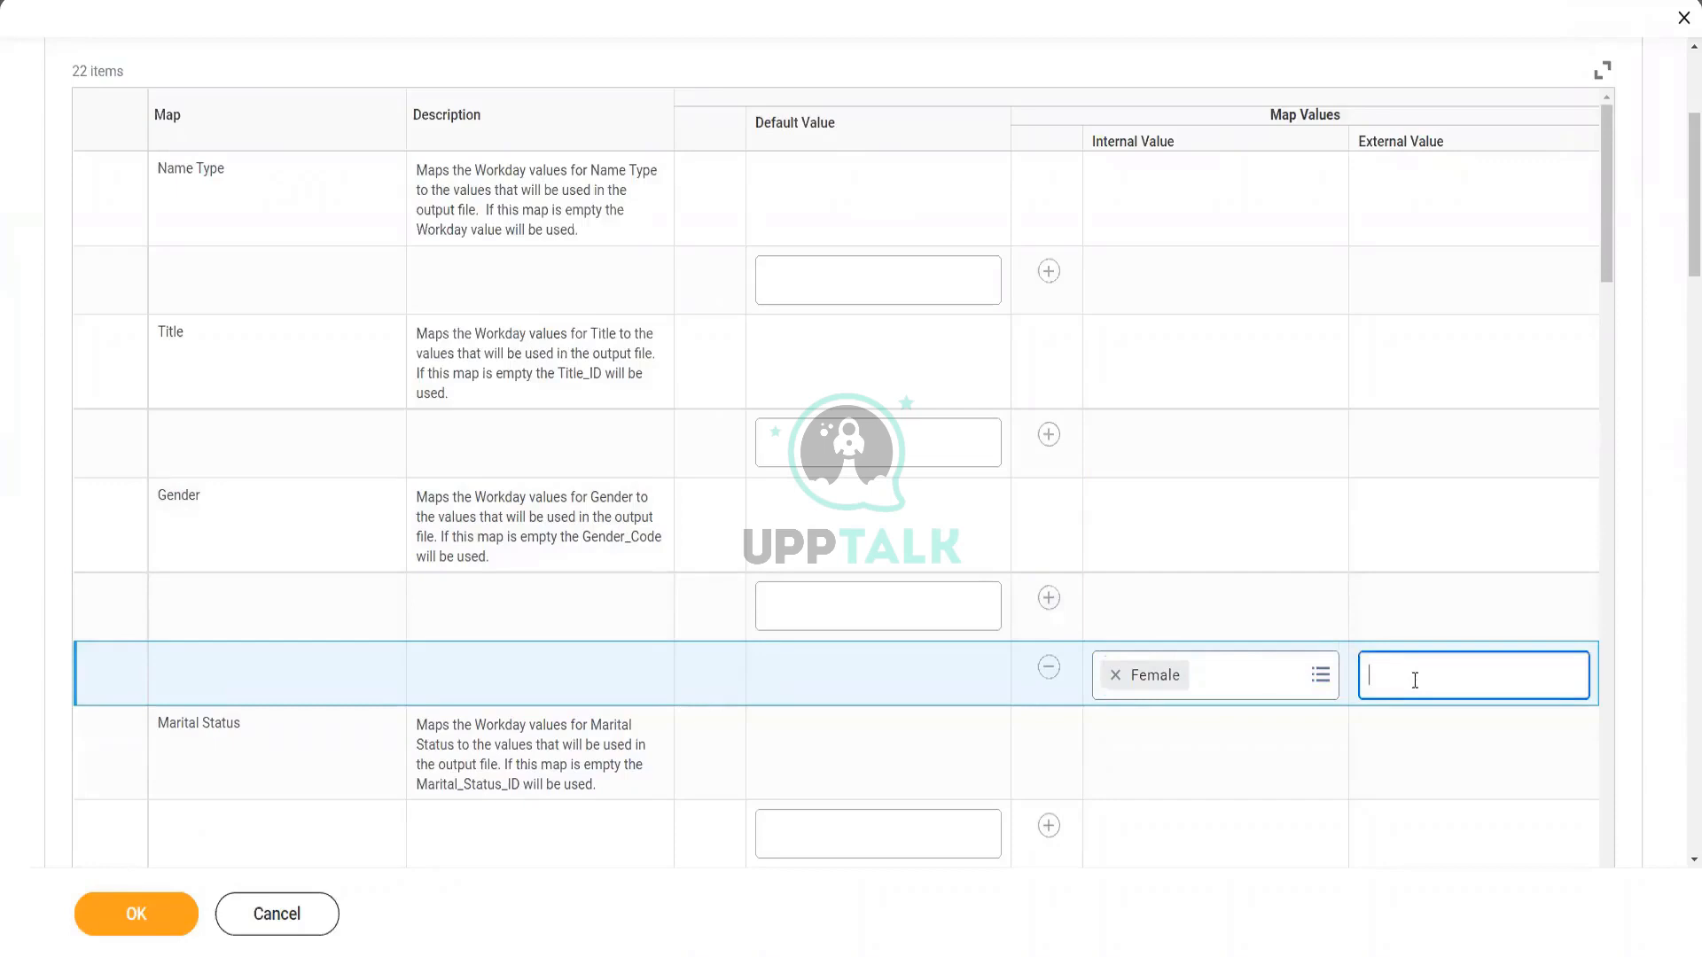
type("F")
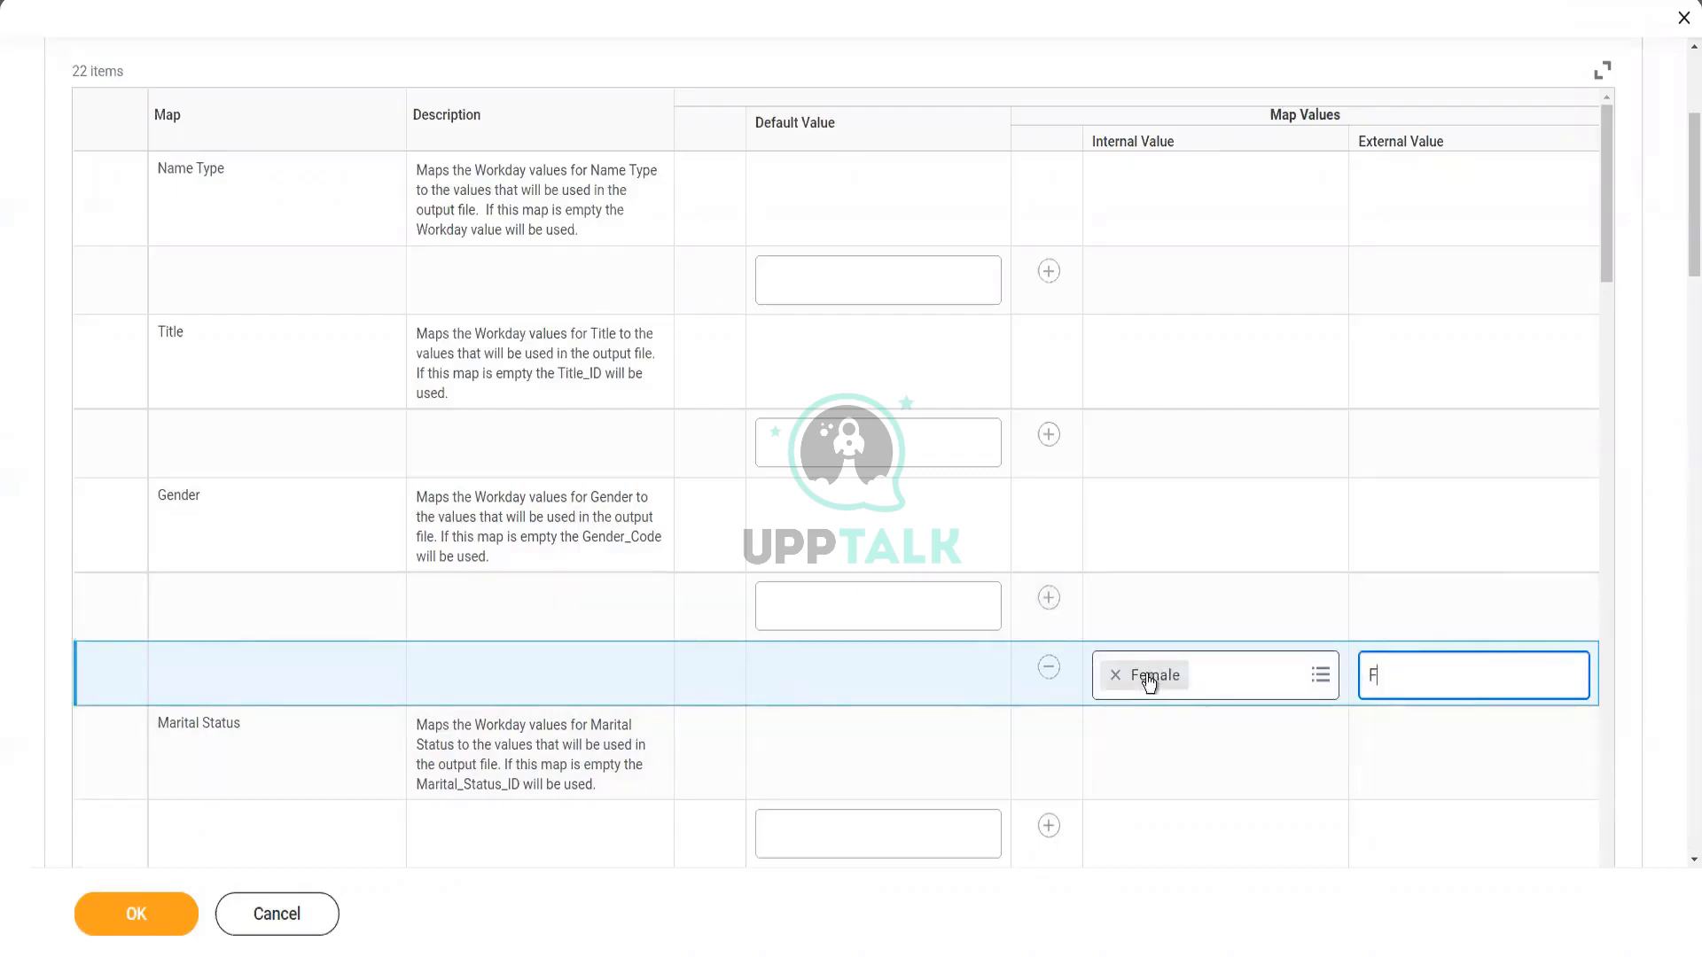
Step: Add a second Gender map row that maps the internal value Male to the external value M
left_click(1050, 600)
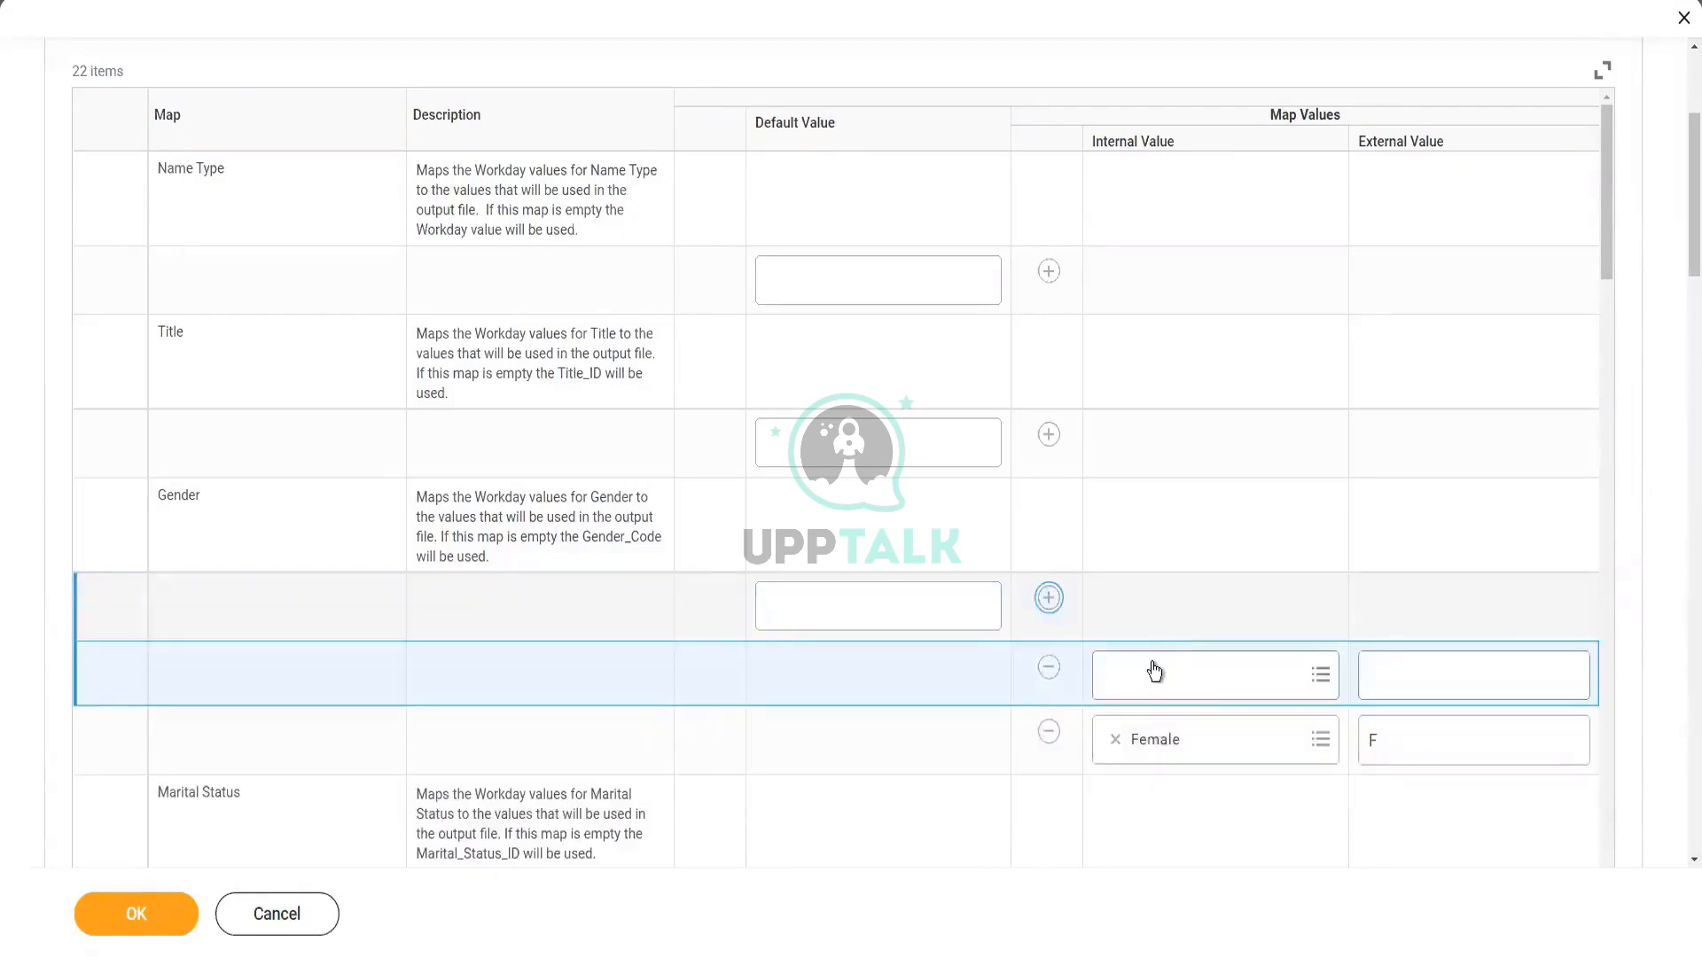
left_click(1155, 670)
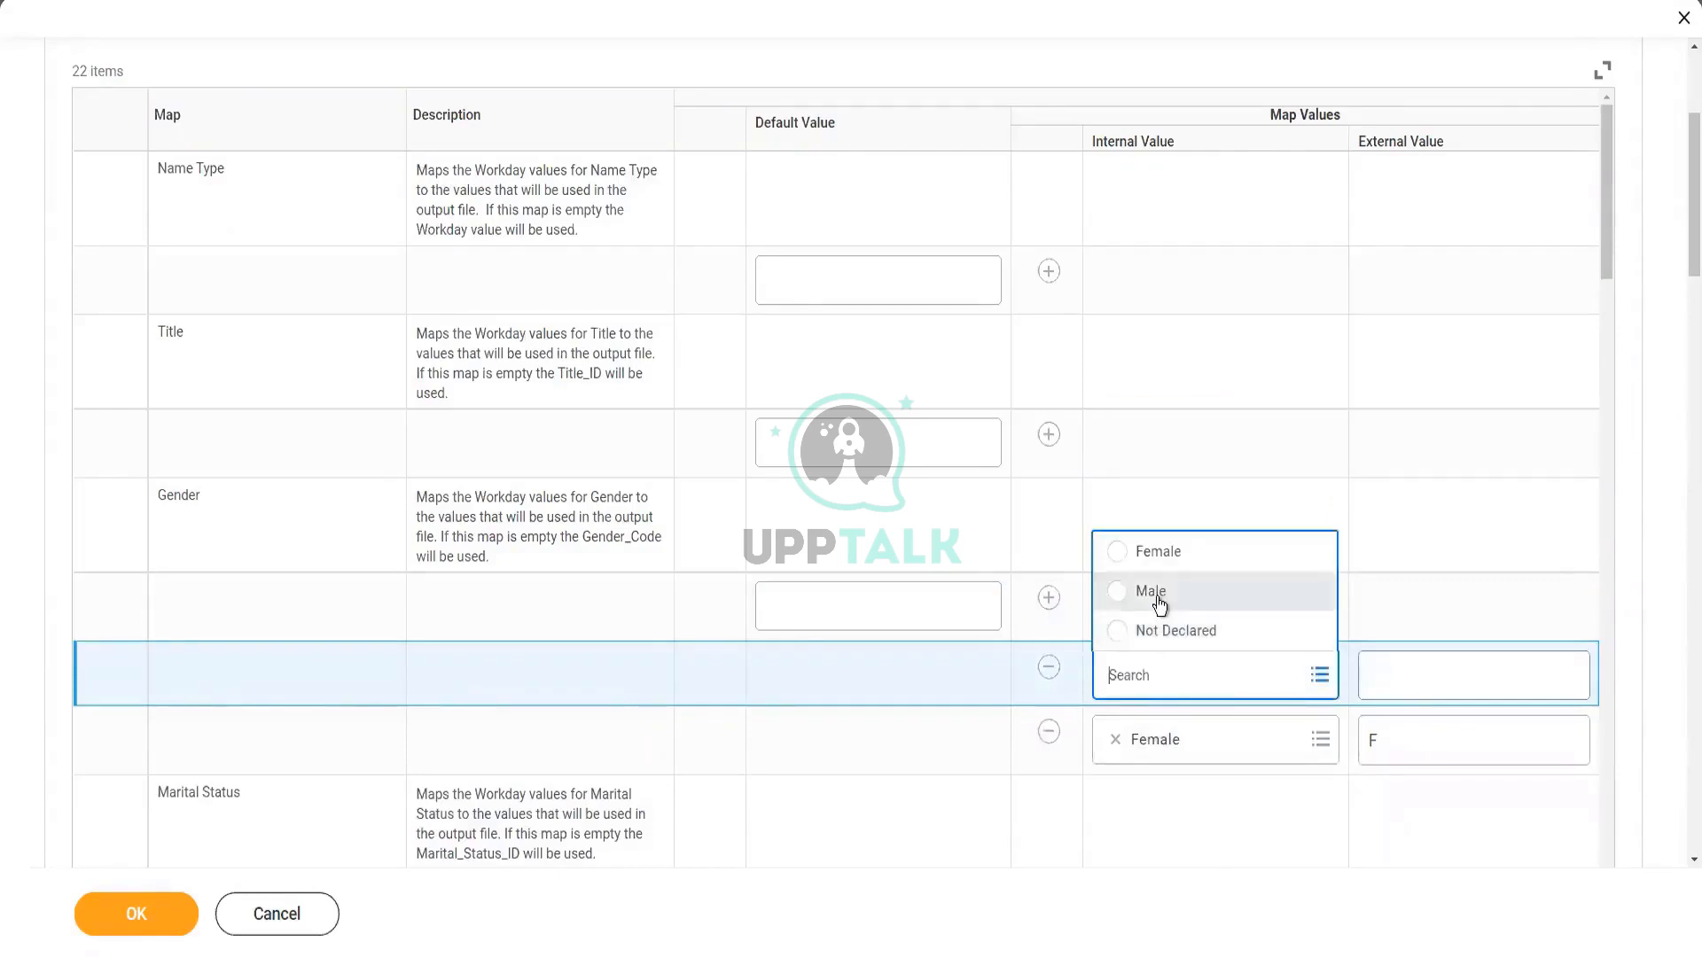
left_click(1152, 591)
left_click(1422, 678)
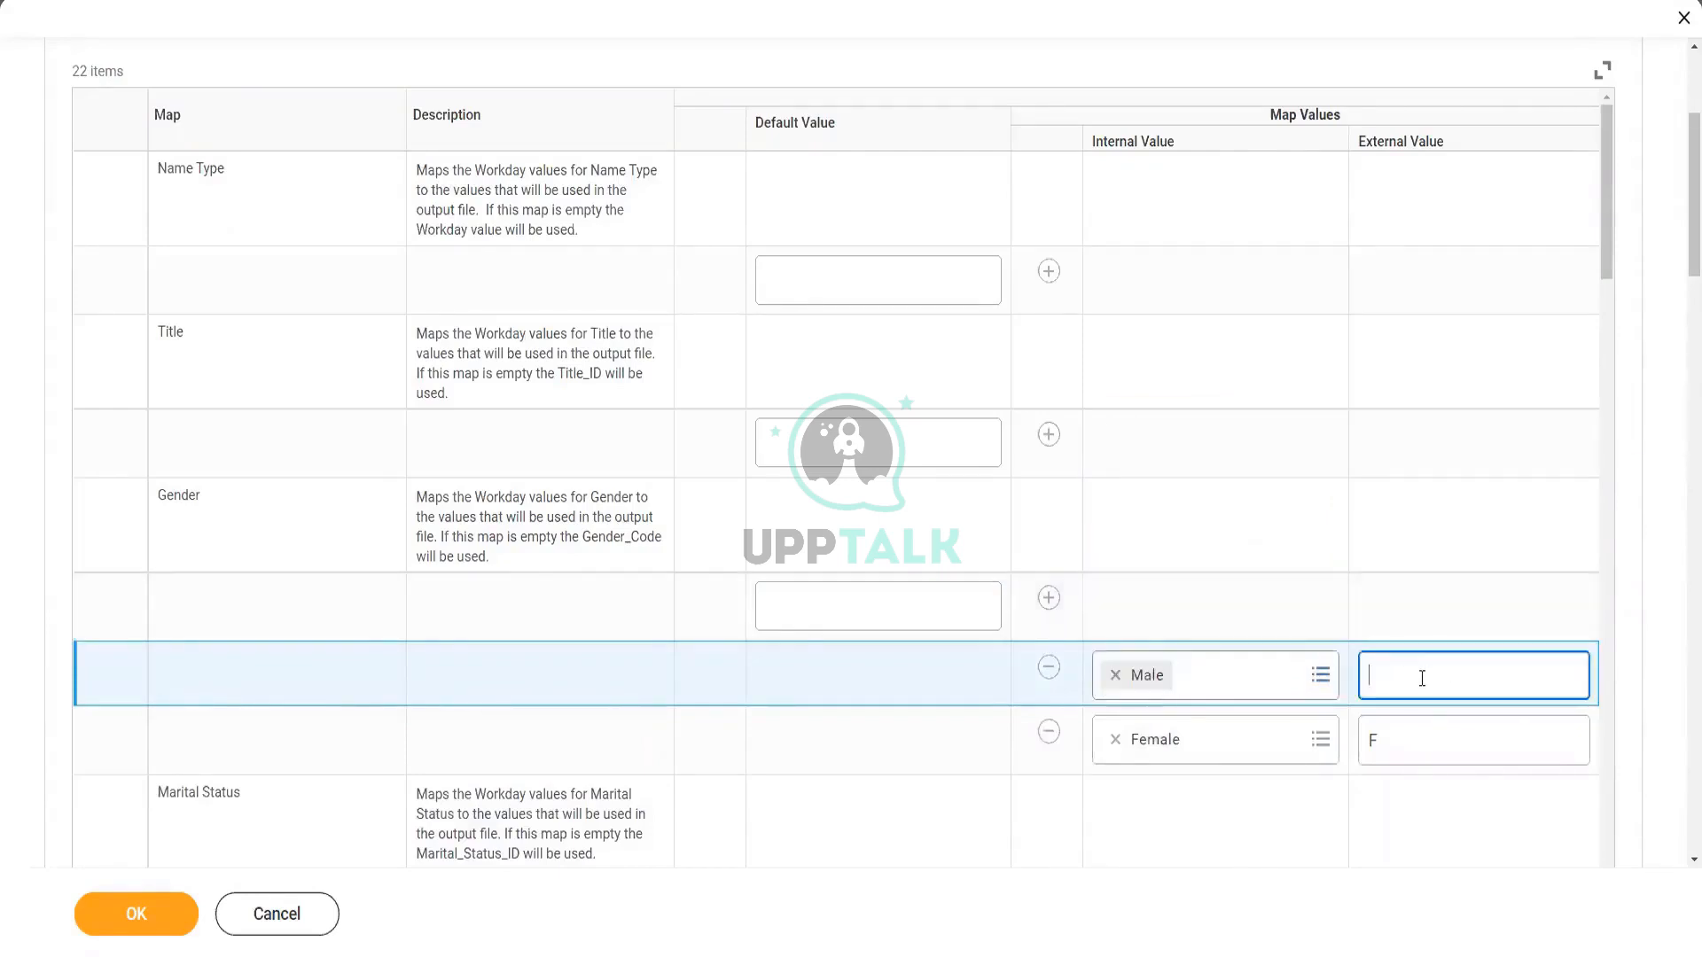
type("M")
Step: Add a Gender map row that maps Not Declared to NA, and save the integration maps
left_click(1049, 597)
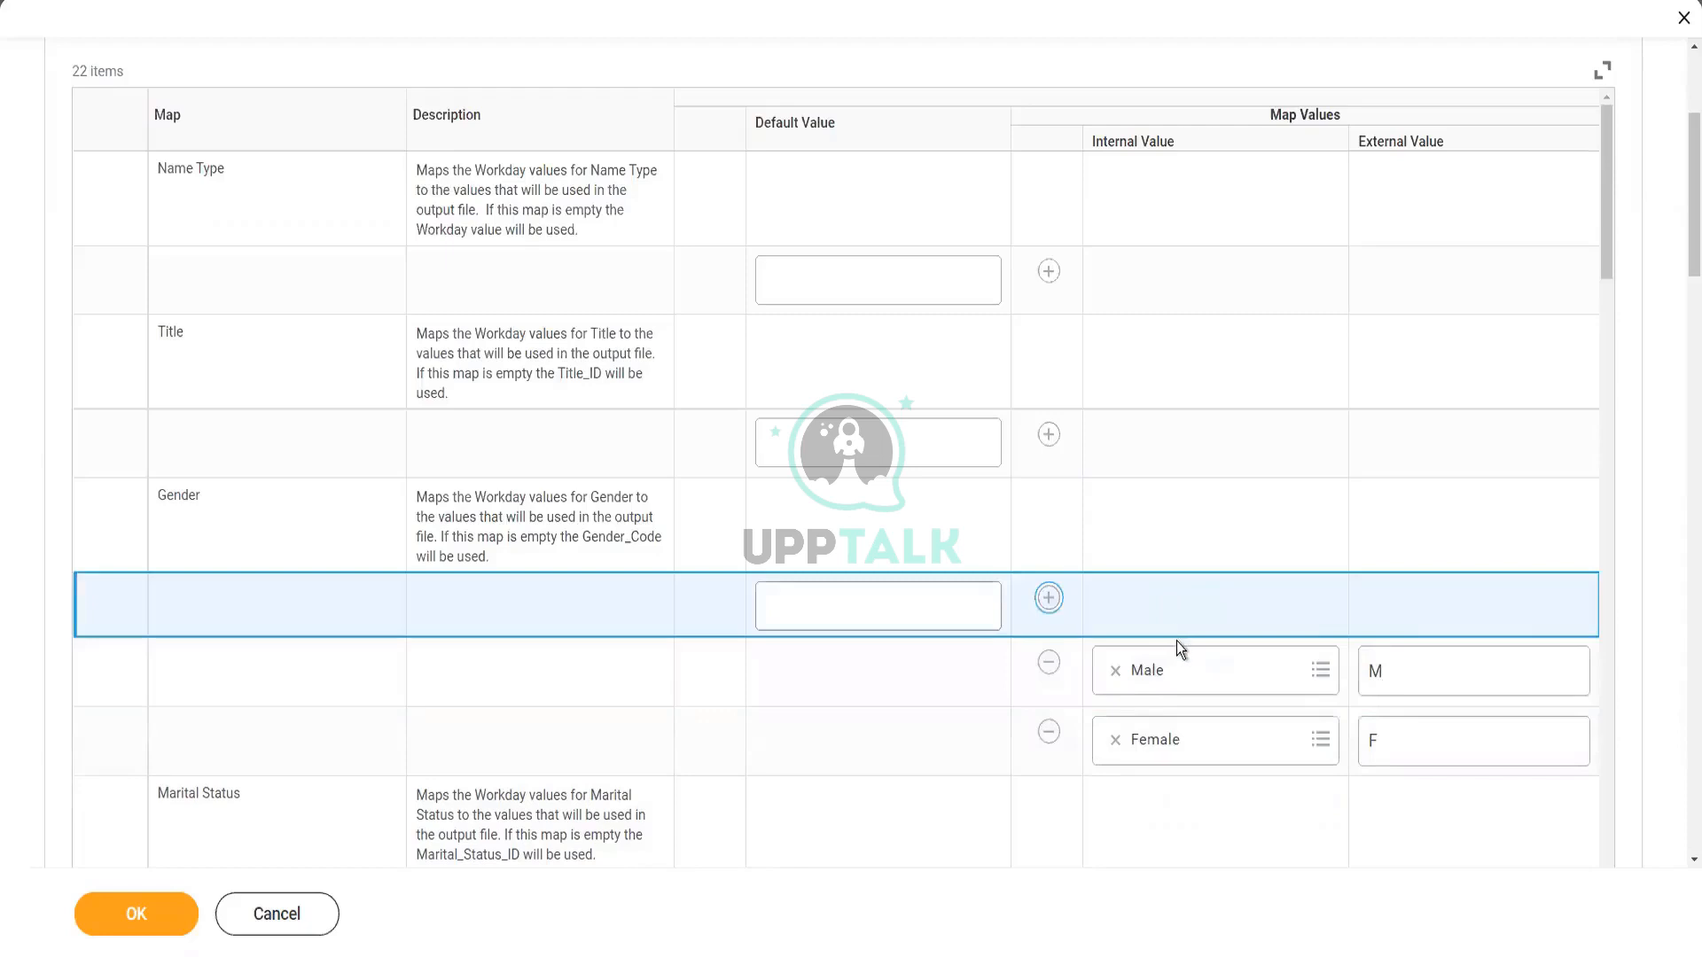
left_click(1153, 676)
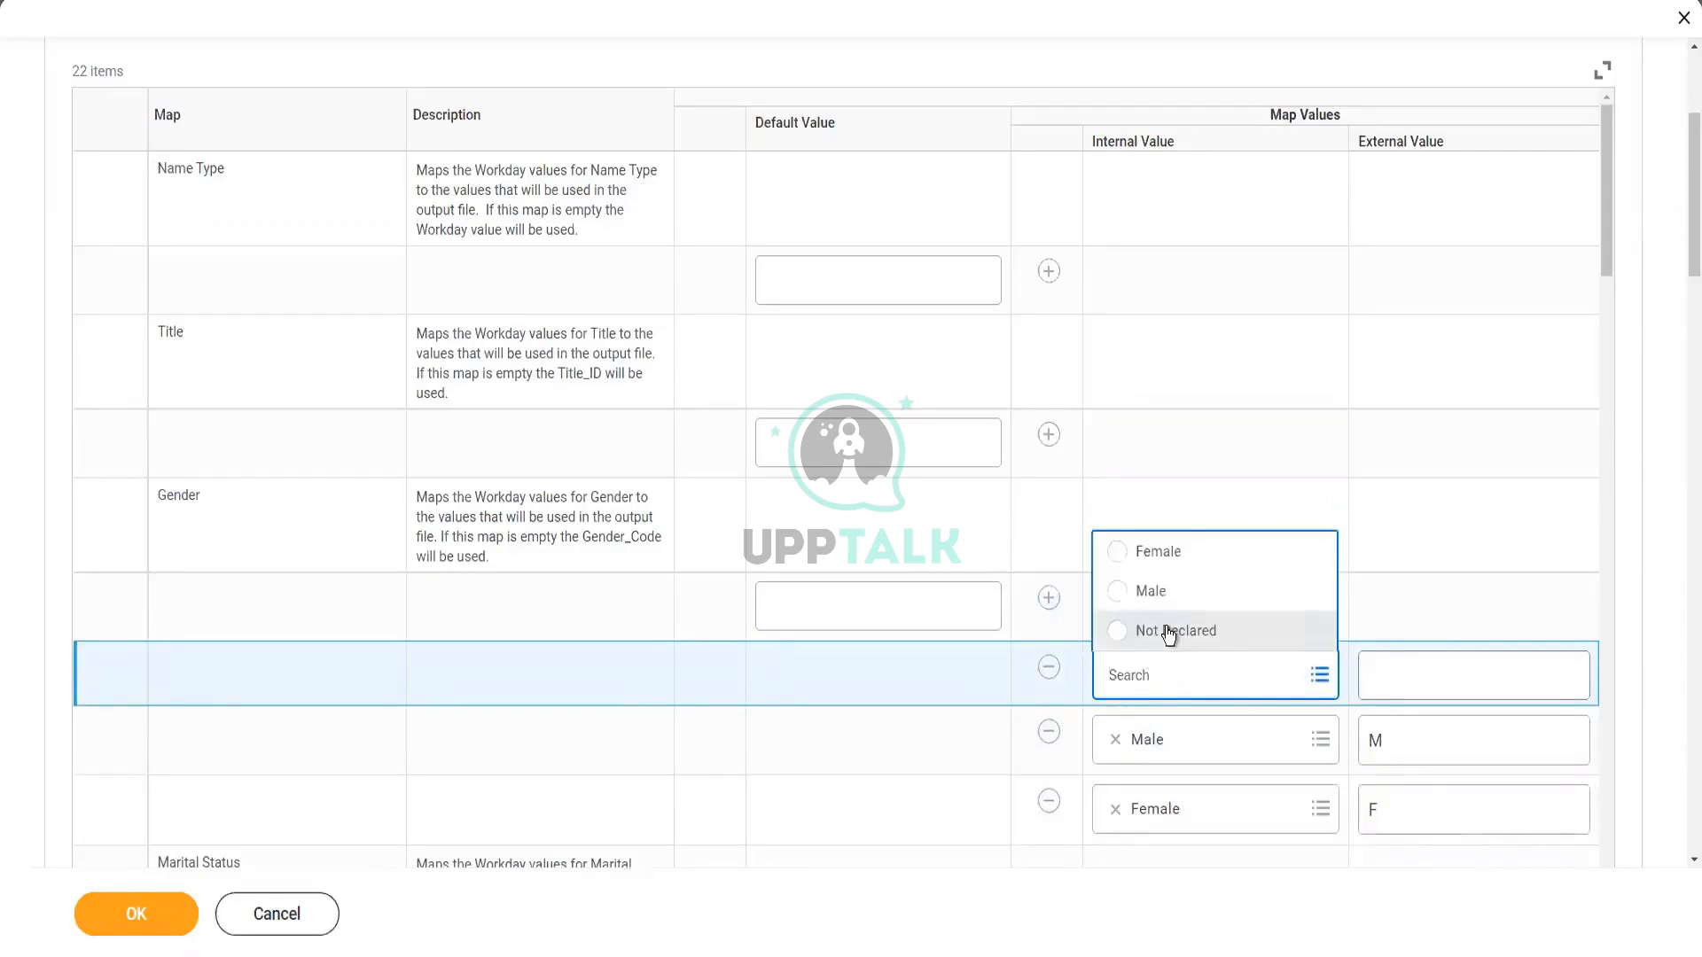
left_click(1168, 631)
left_click(1419, 684)
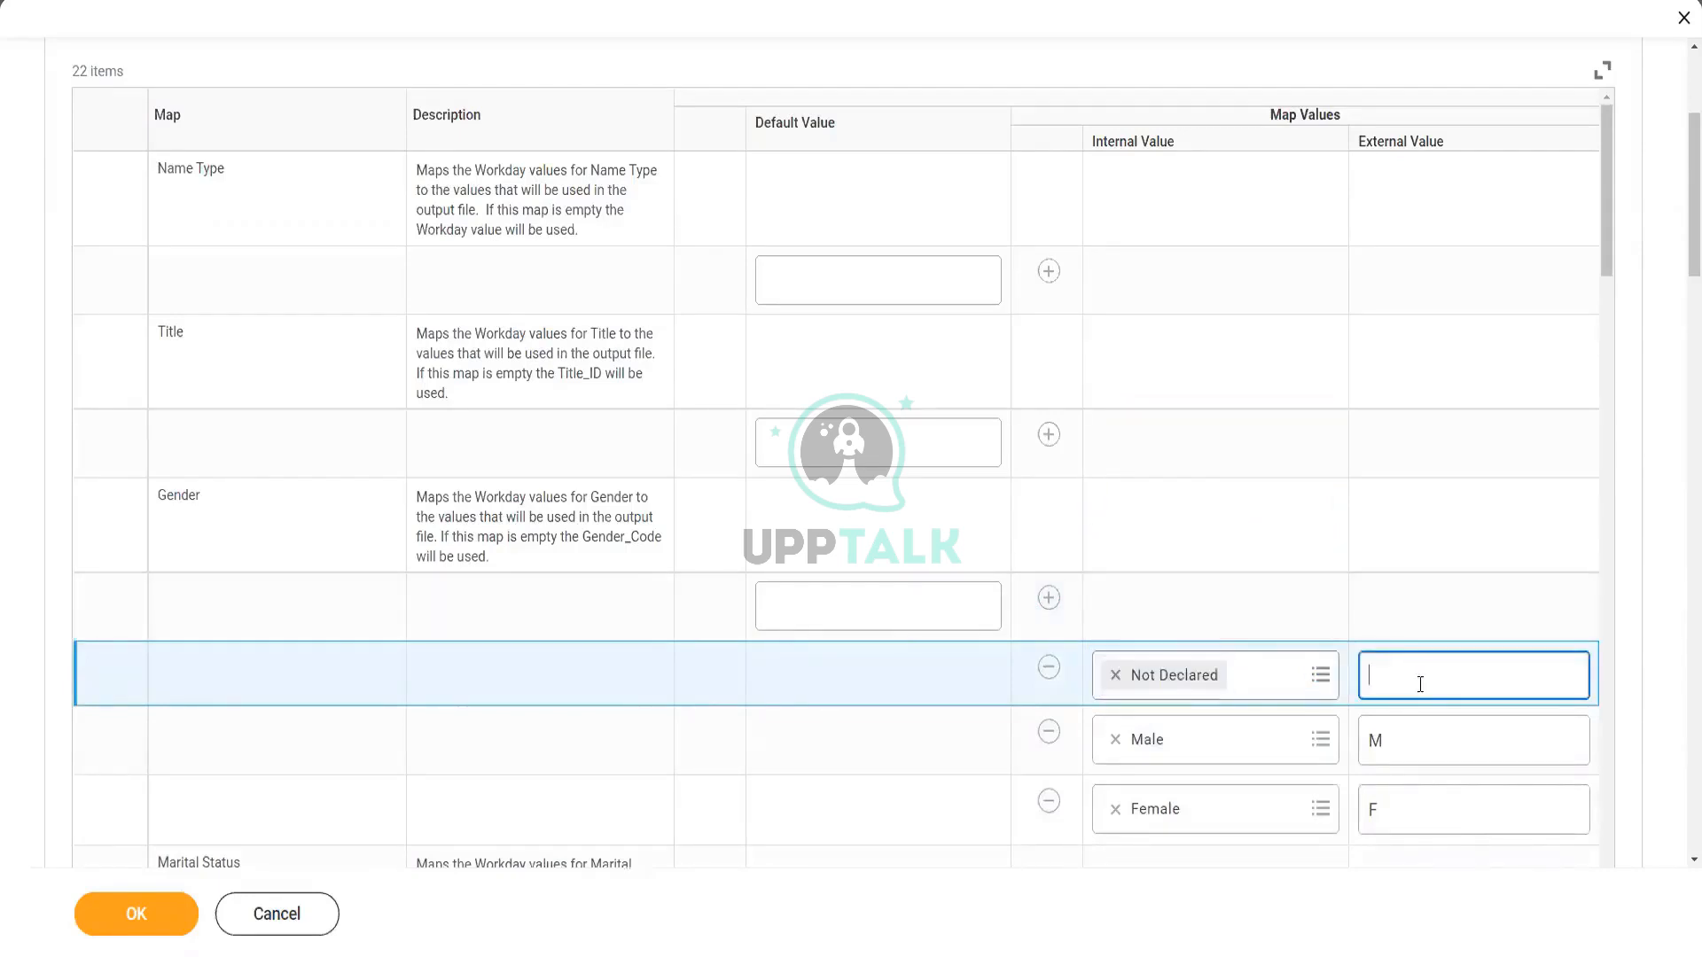
type("NA")
left_click(136, 922)
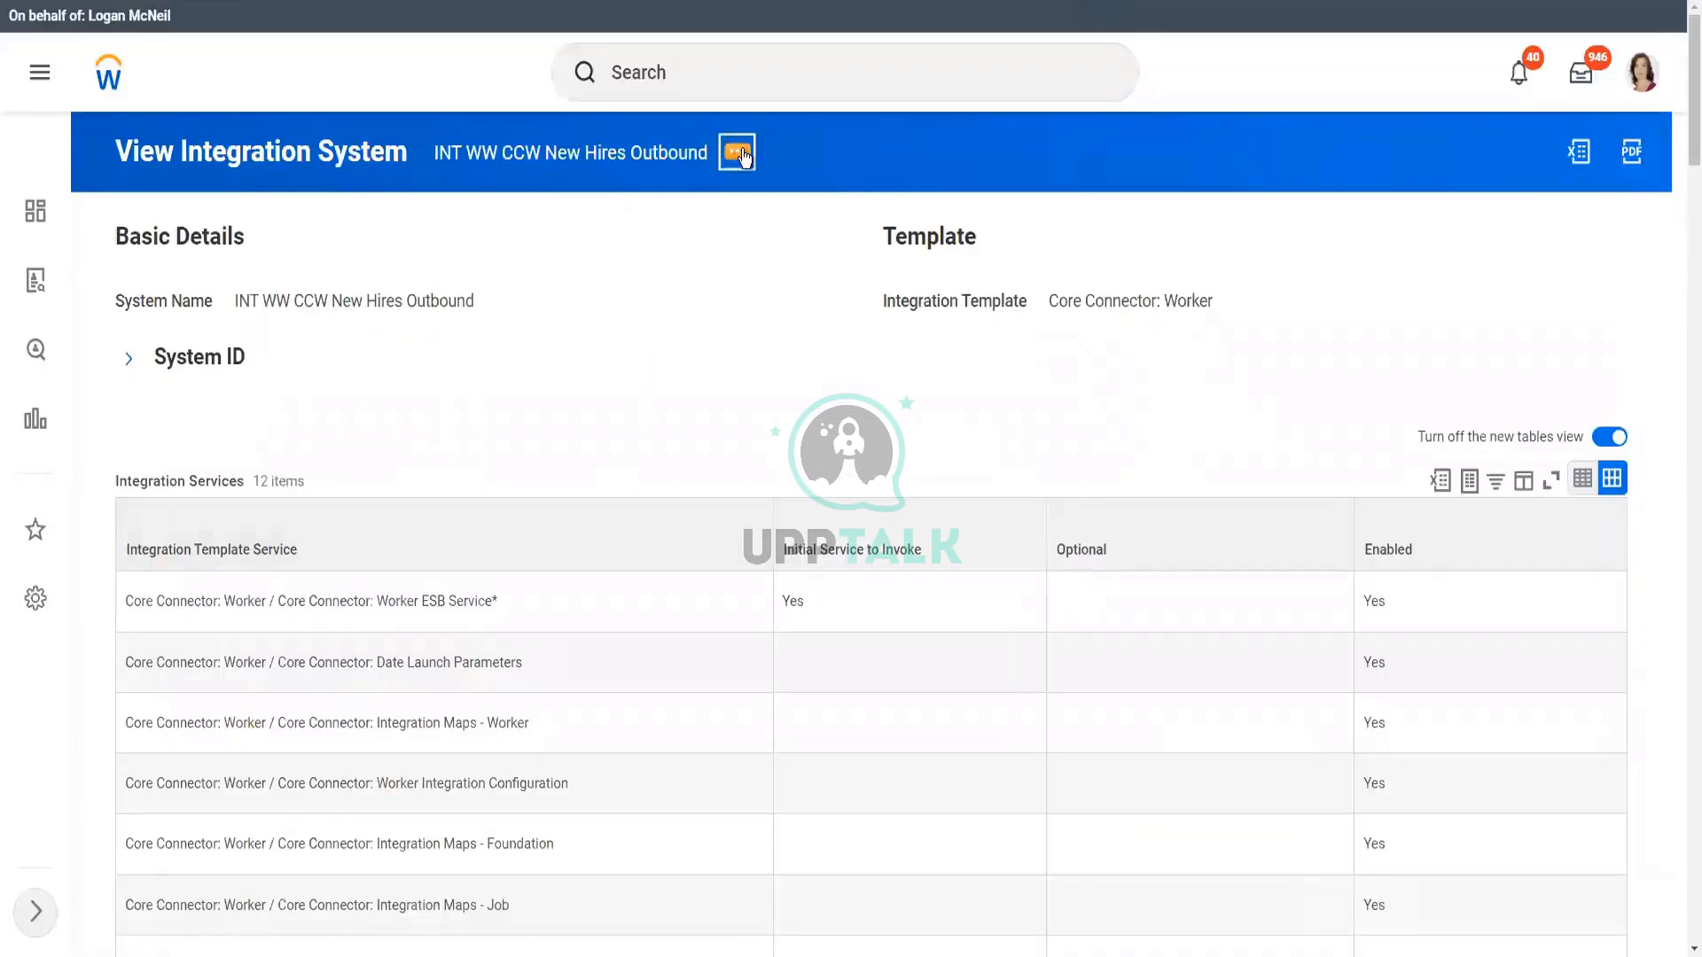
Step: Set up a launch of the INT WW CCW New Hires Outbound integration with the run frequency Run Now
left_click(736, 153)
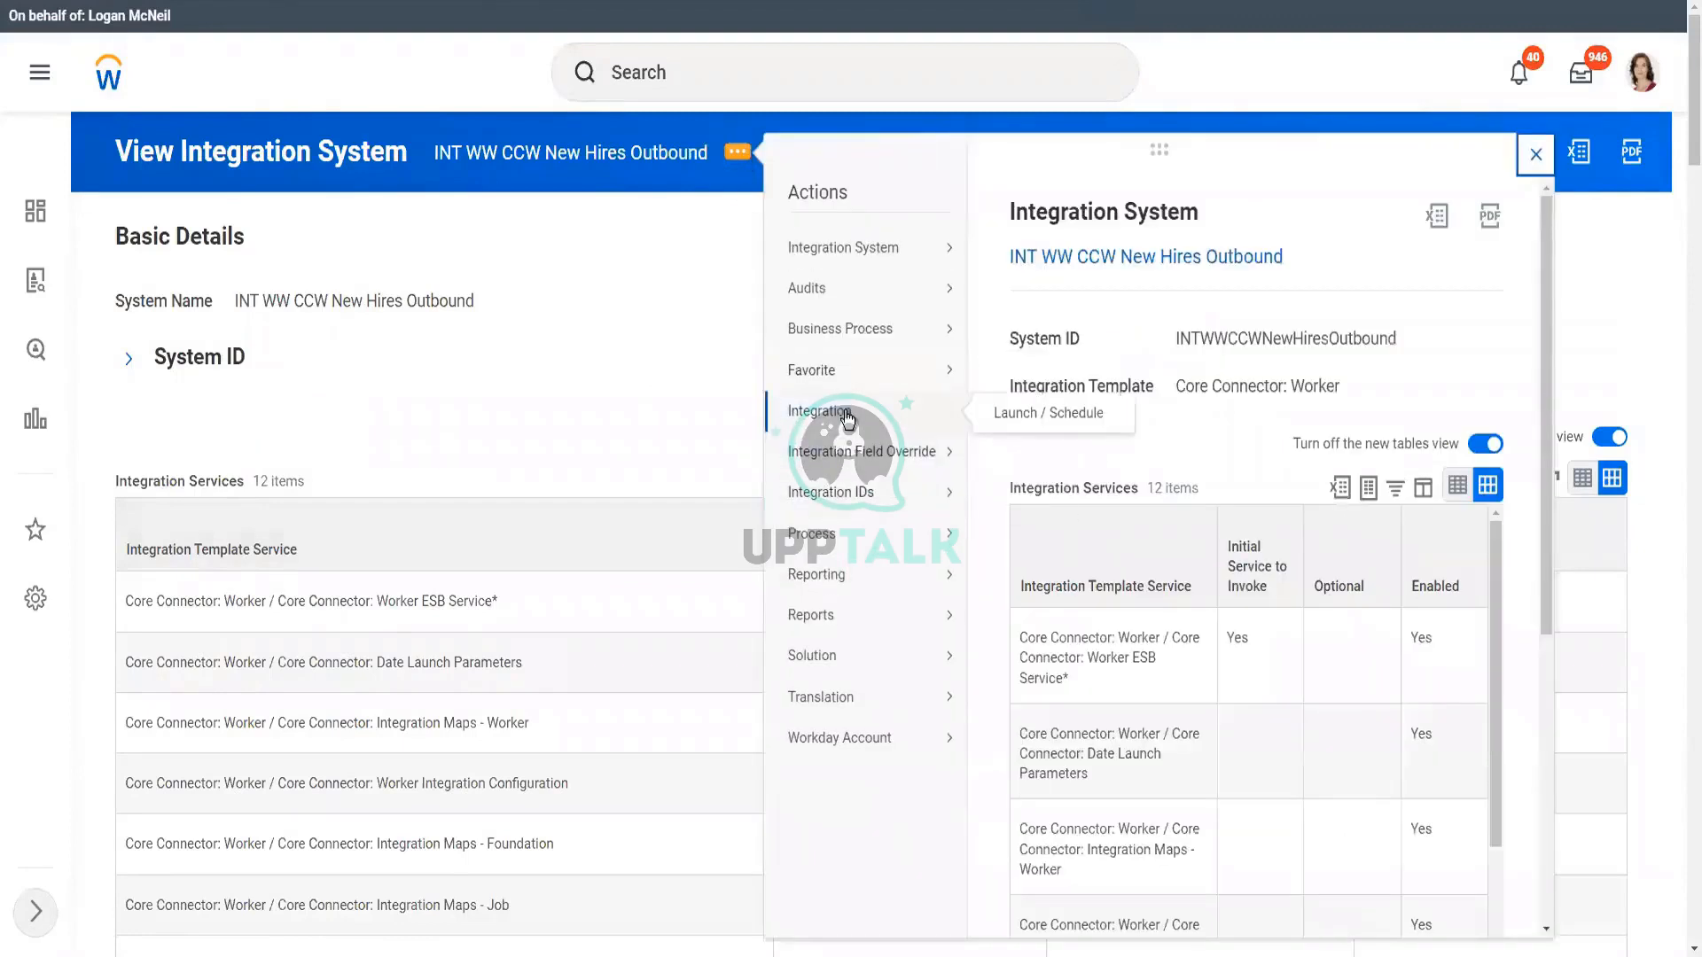
mouse_move(914, 418)
left_click(1059, 421)
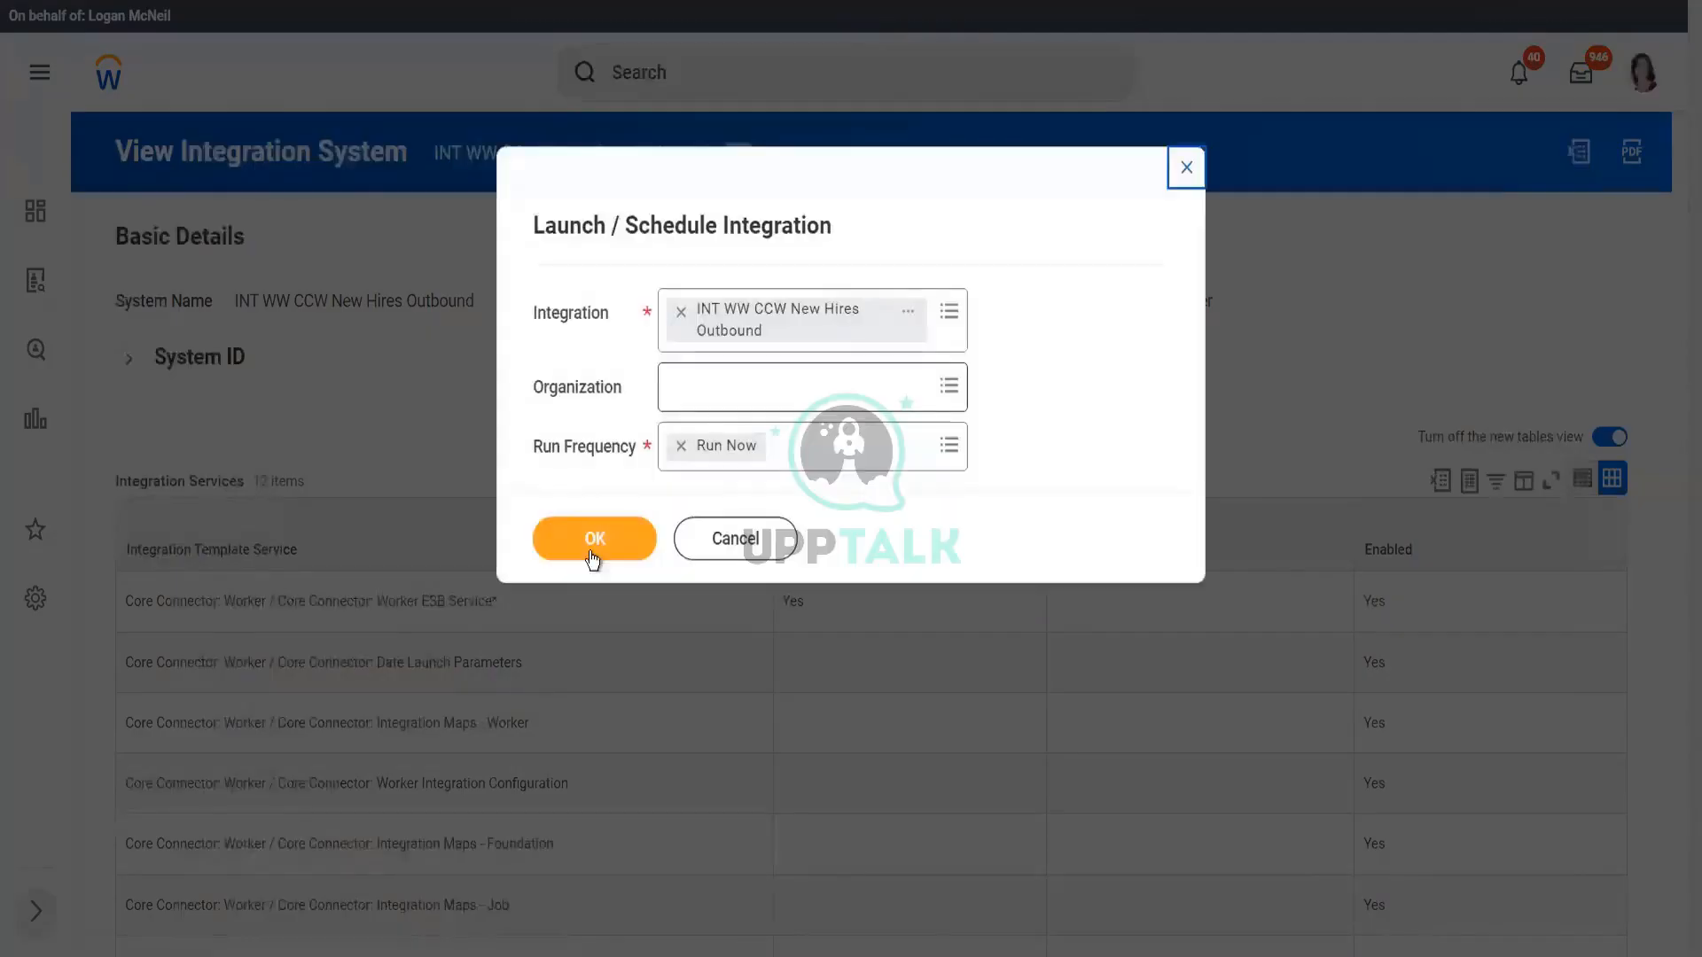
left_click(589, 538)
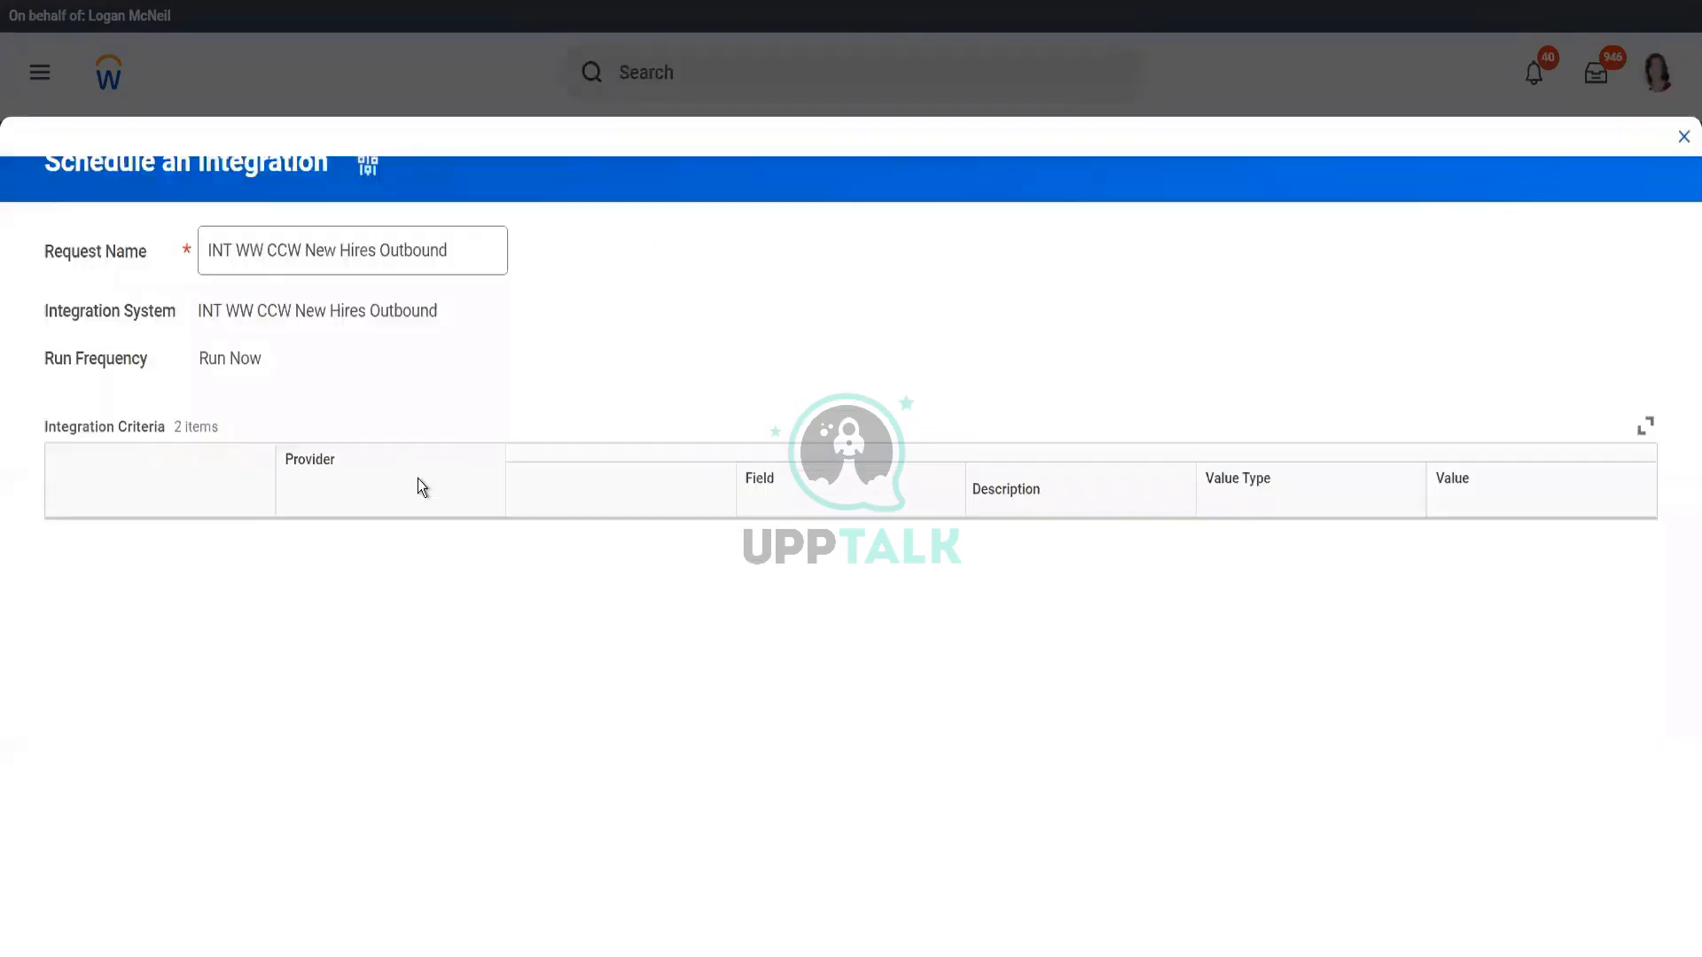
Step: Examine the launch parameters for entry moment and effective date, especially the Last Successful As Of Entry Moment date and time
scroll(1069, 430, "down", 2)
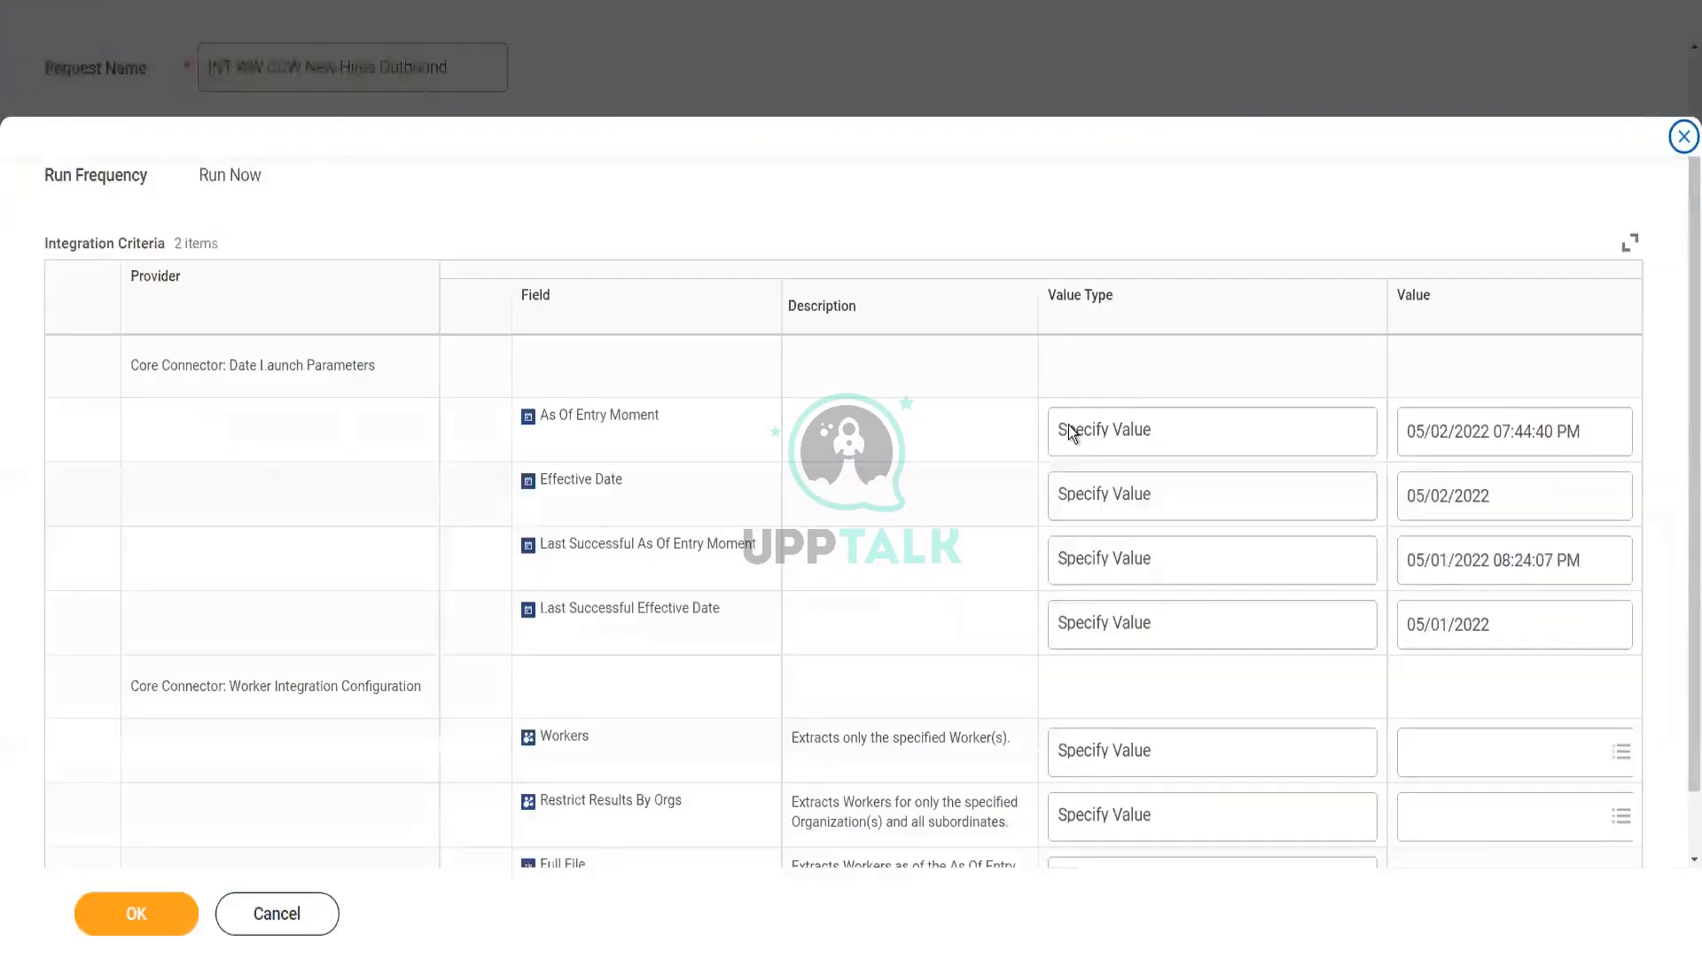
scroll(1067, 424, "down", 1)
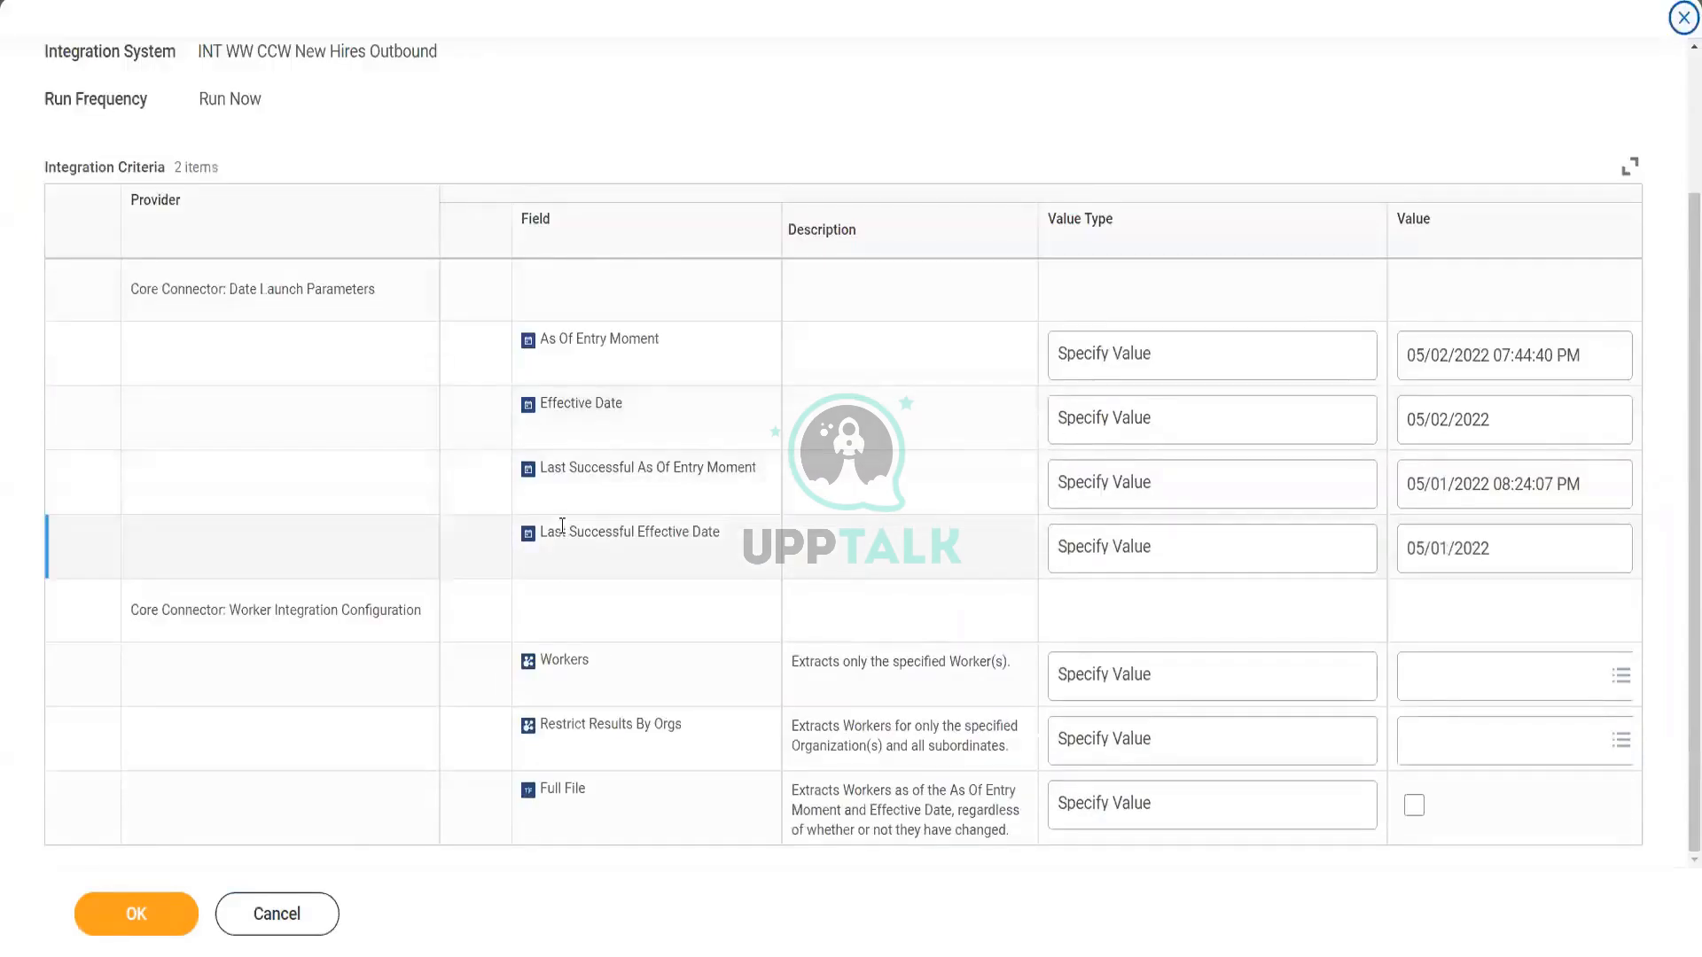
left_click_drag(660, 340, 554, 401)
left_click_drag(556, 463, 594, 463)
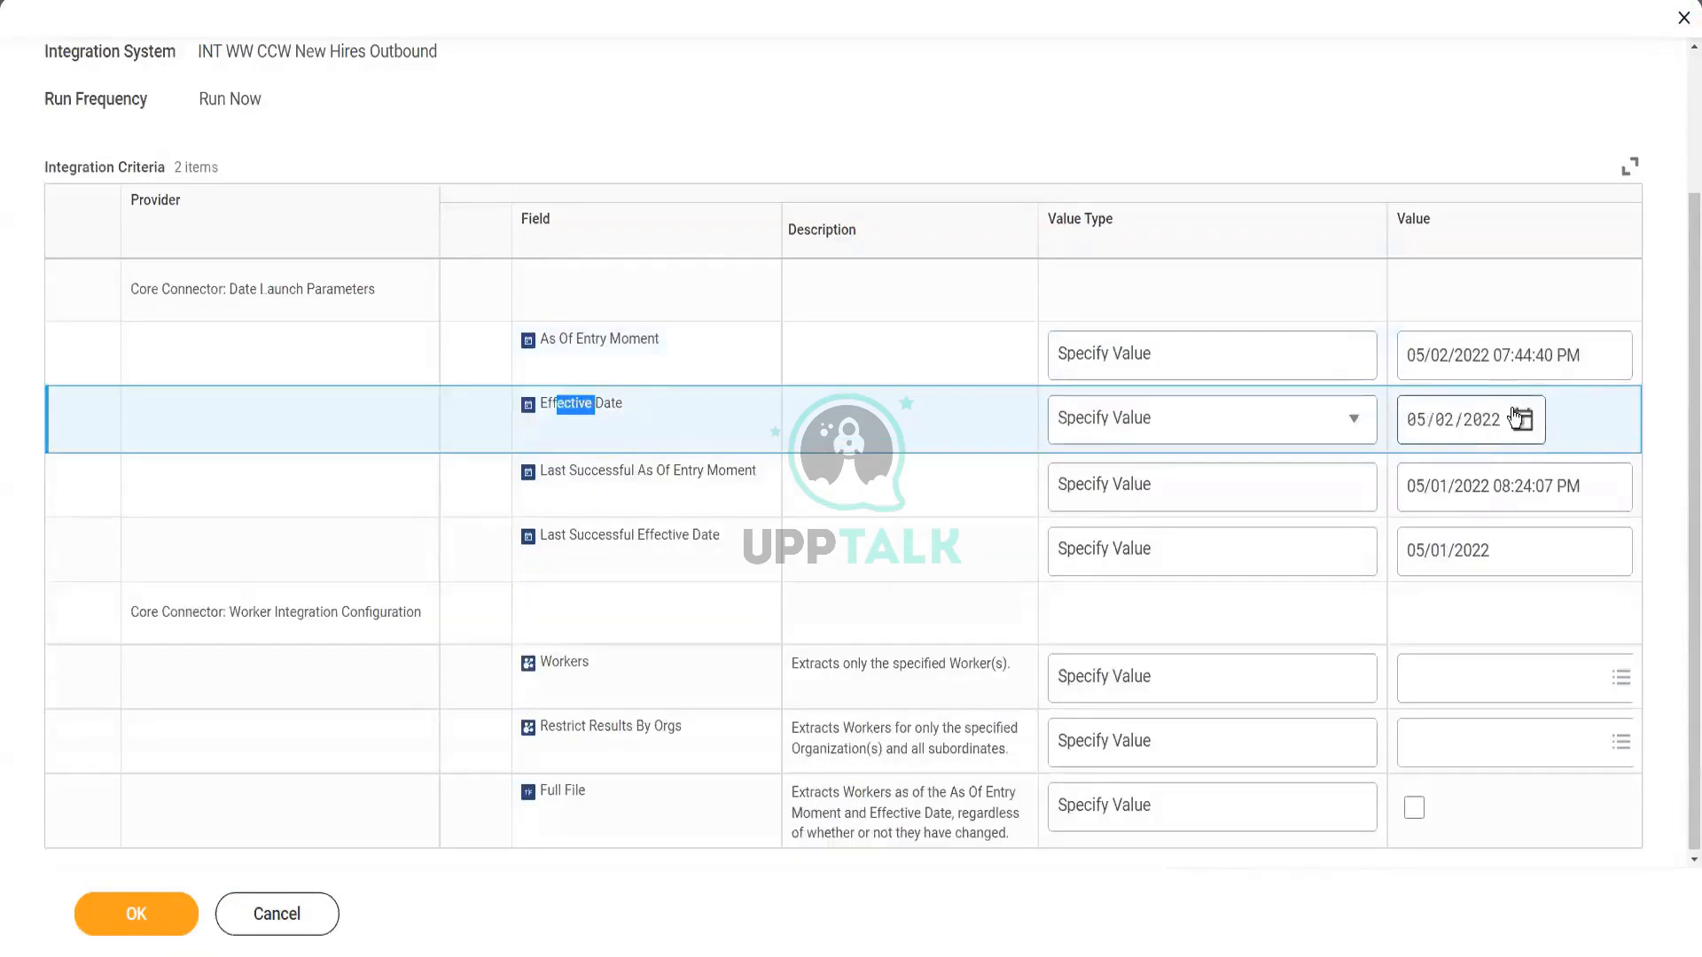
left_click(672, 485)
left_click_drag(577, 468, 756, 468)
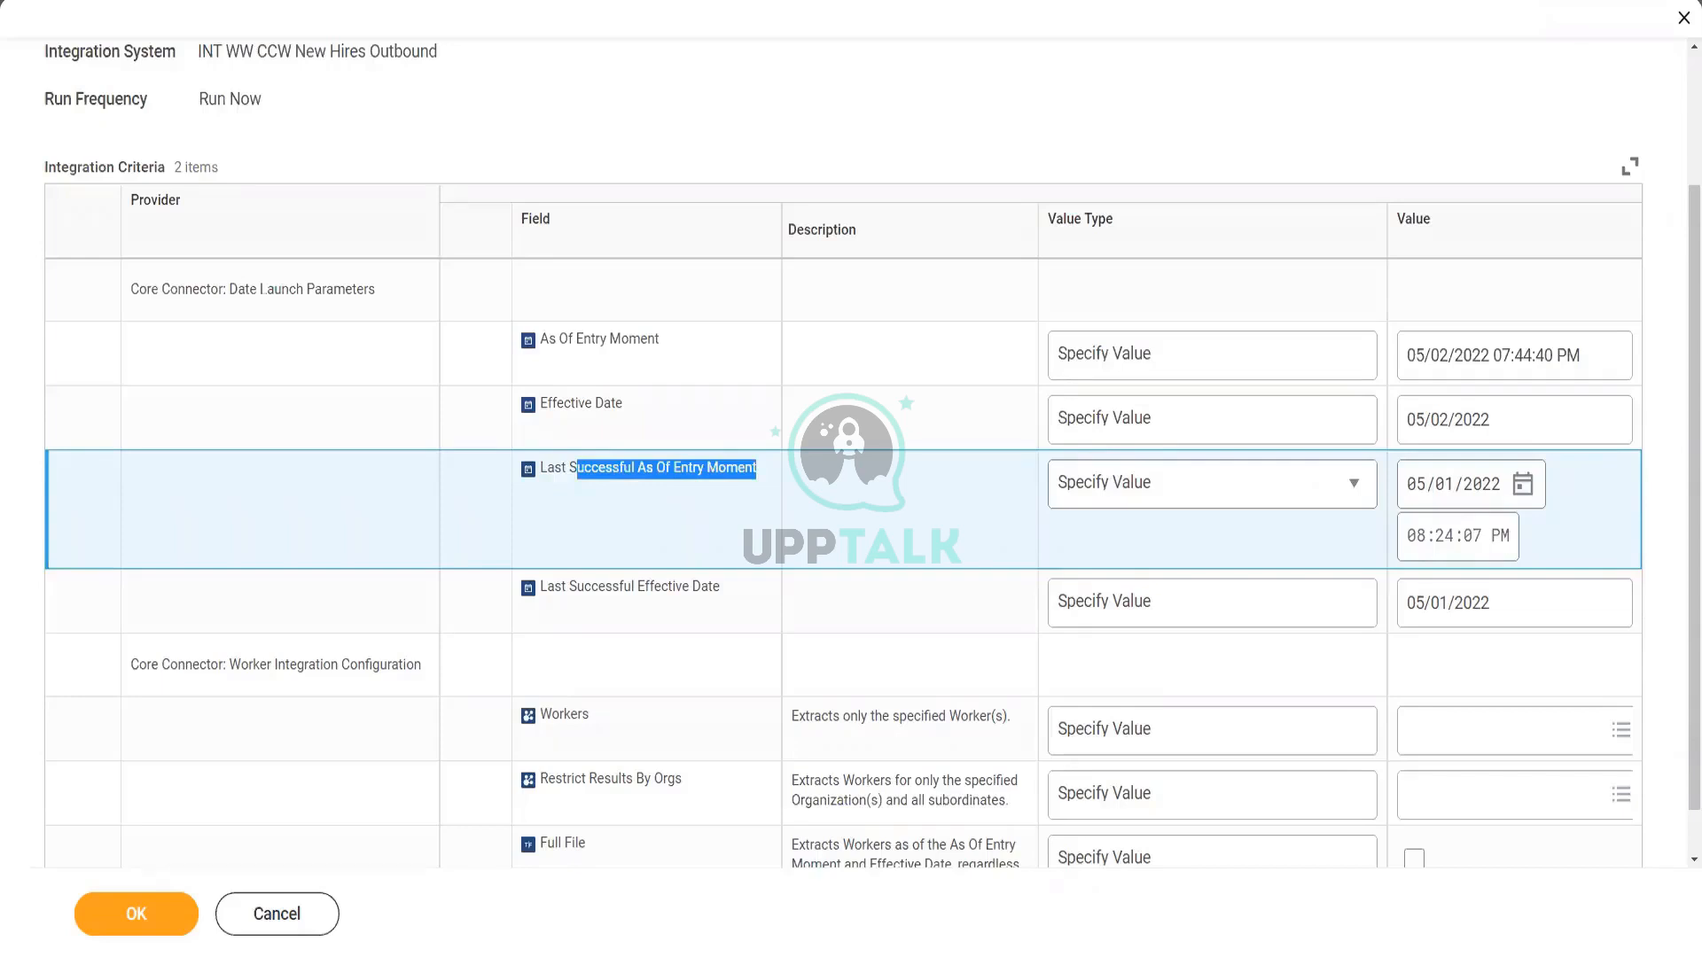
left_click_drag(1038, 379, 1210, 441)
left_click_drag(1321, 472, 1398, 481)
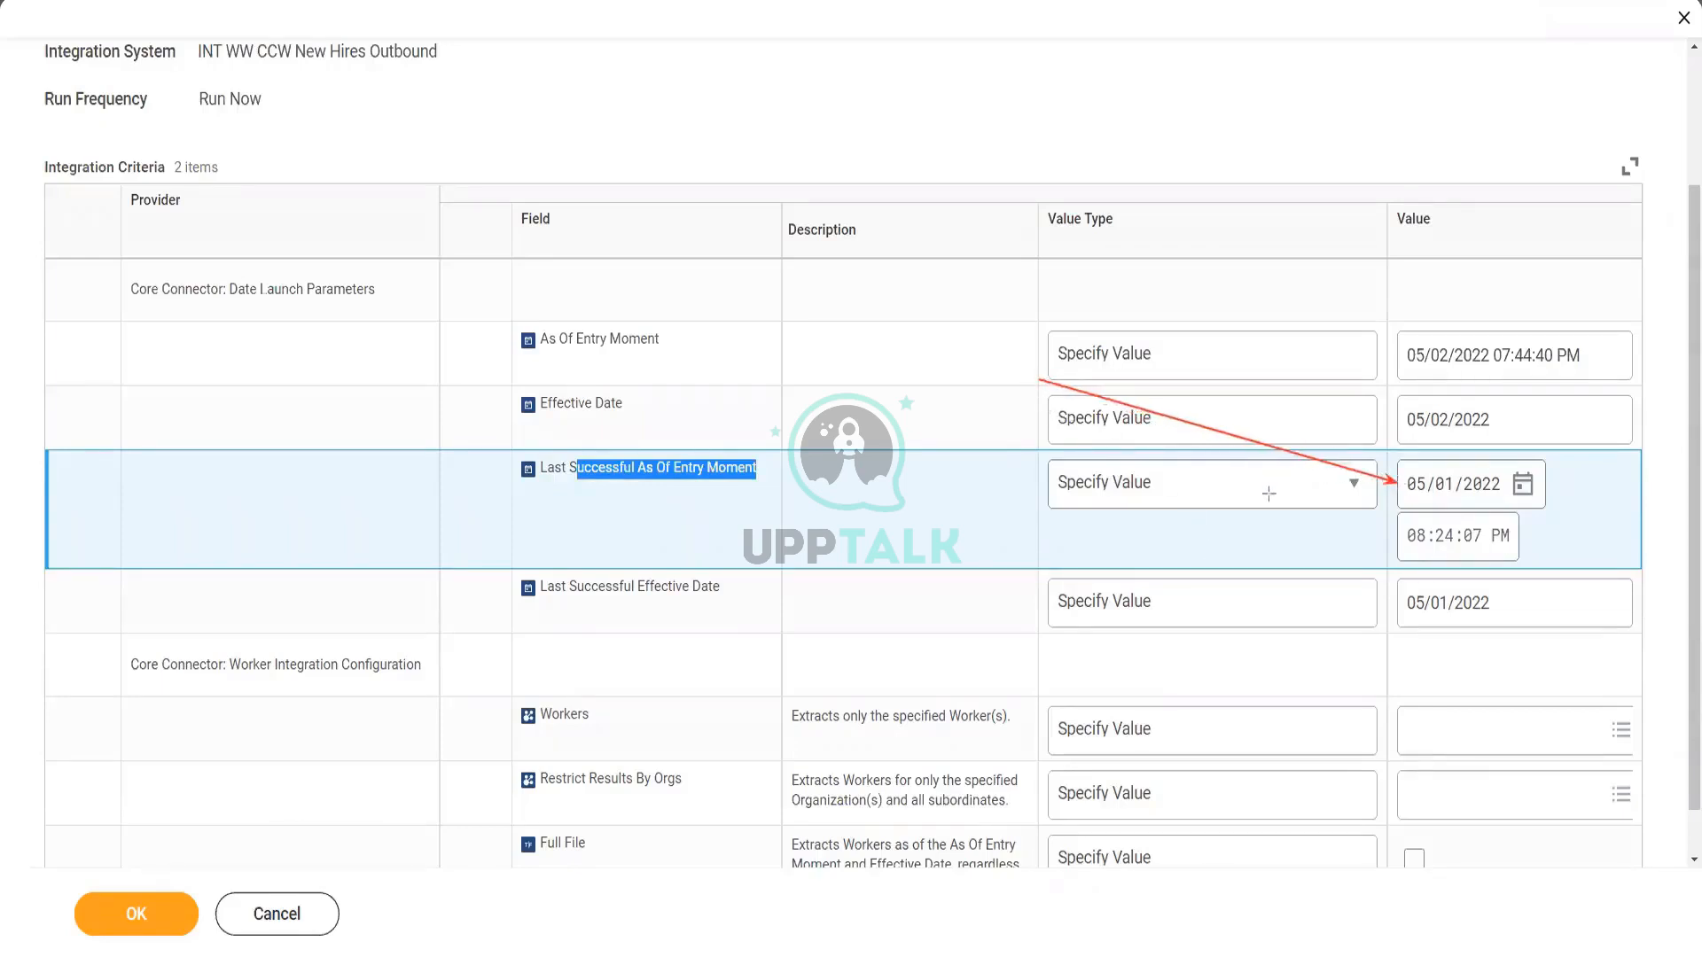
left_click_drag(1244, 477, 1406, 532)
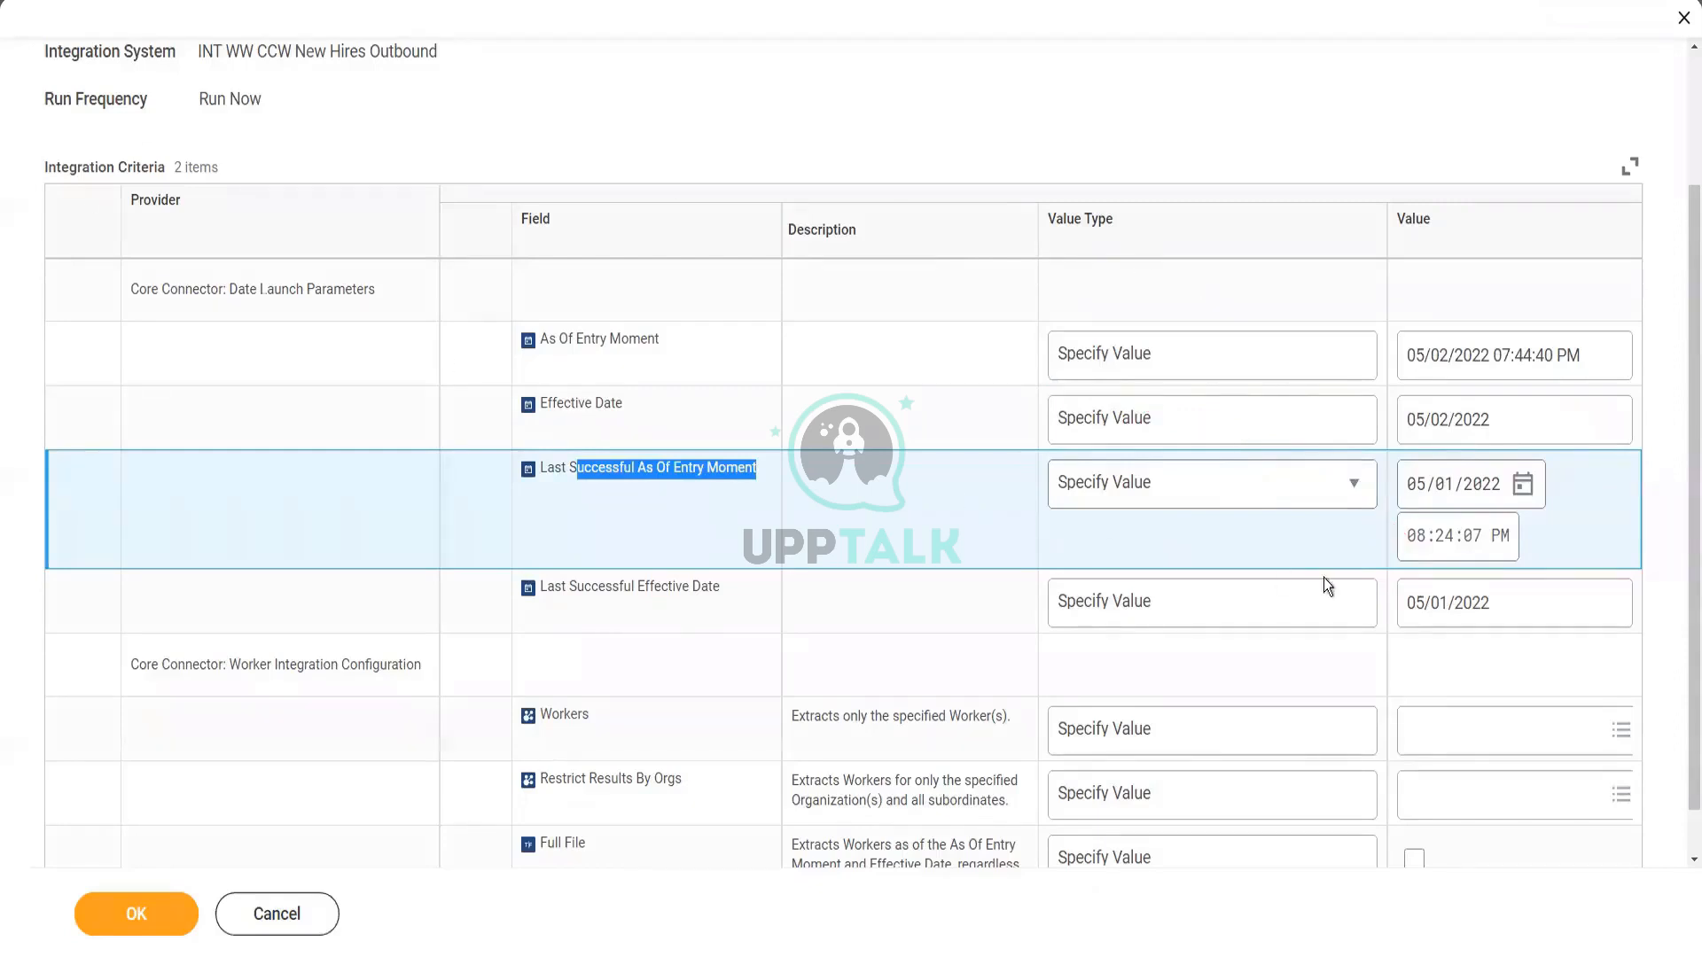
left_click(1464, 562)
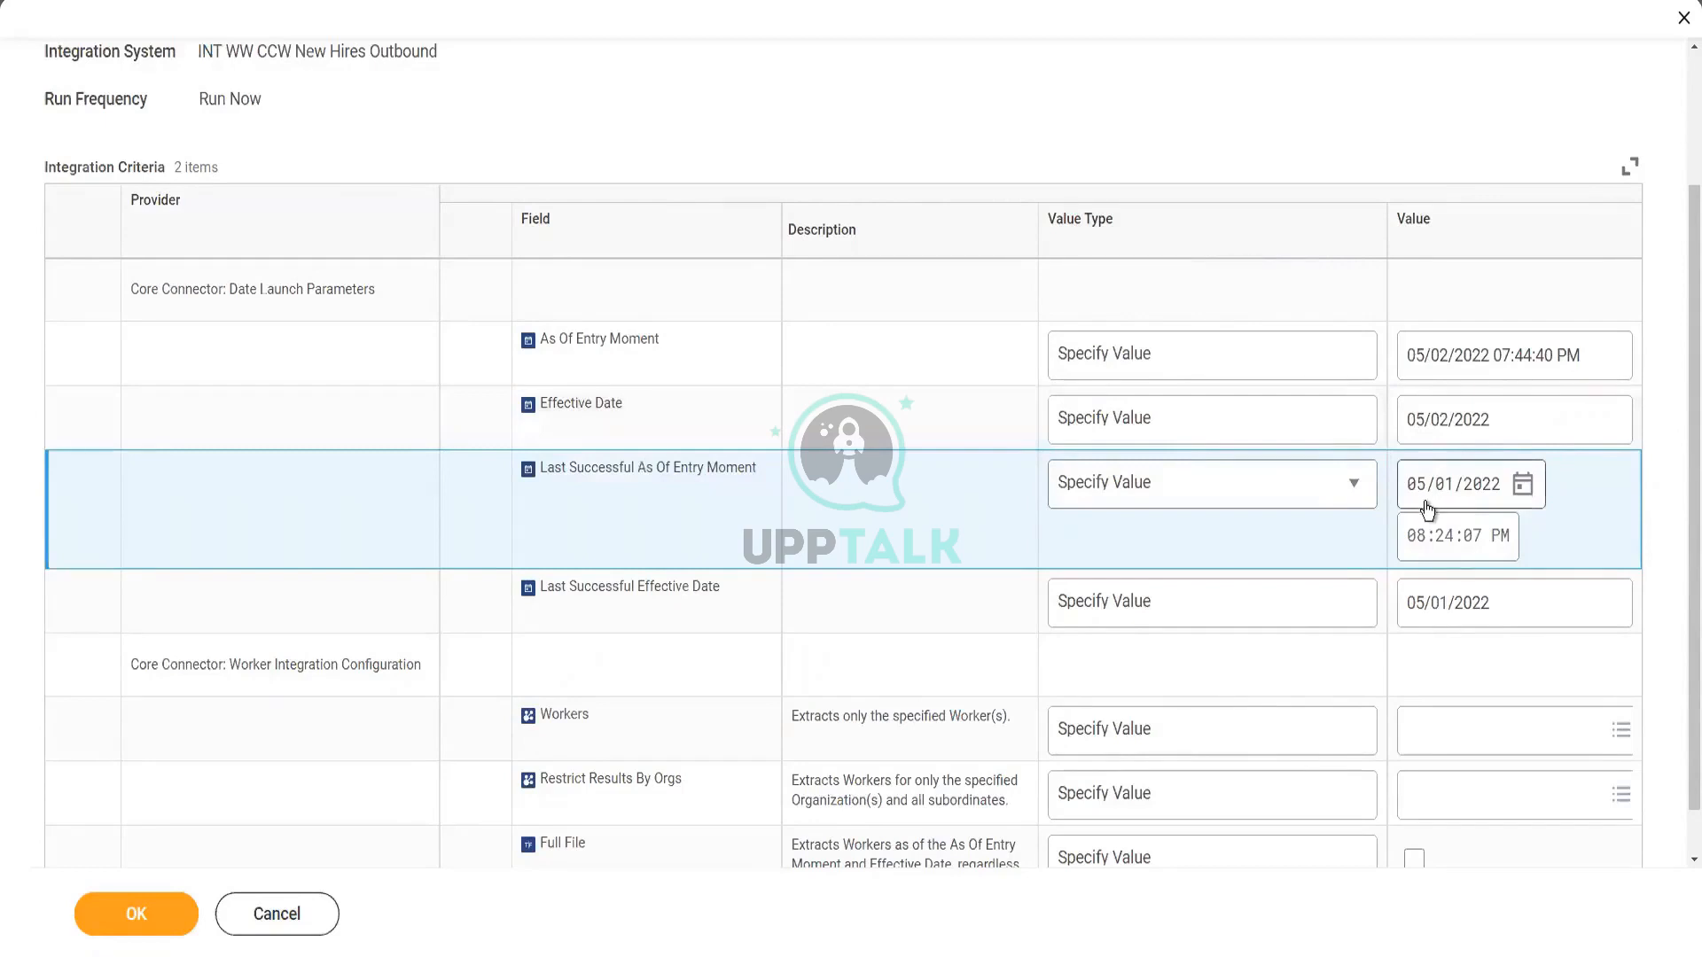
Step: Submit the integration run with the prefilled criteria and refresh its background process repeatedly to check the status
left_click(148, 916)
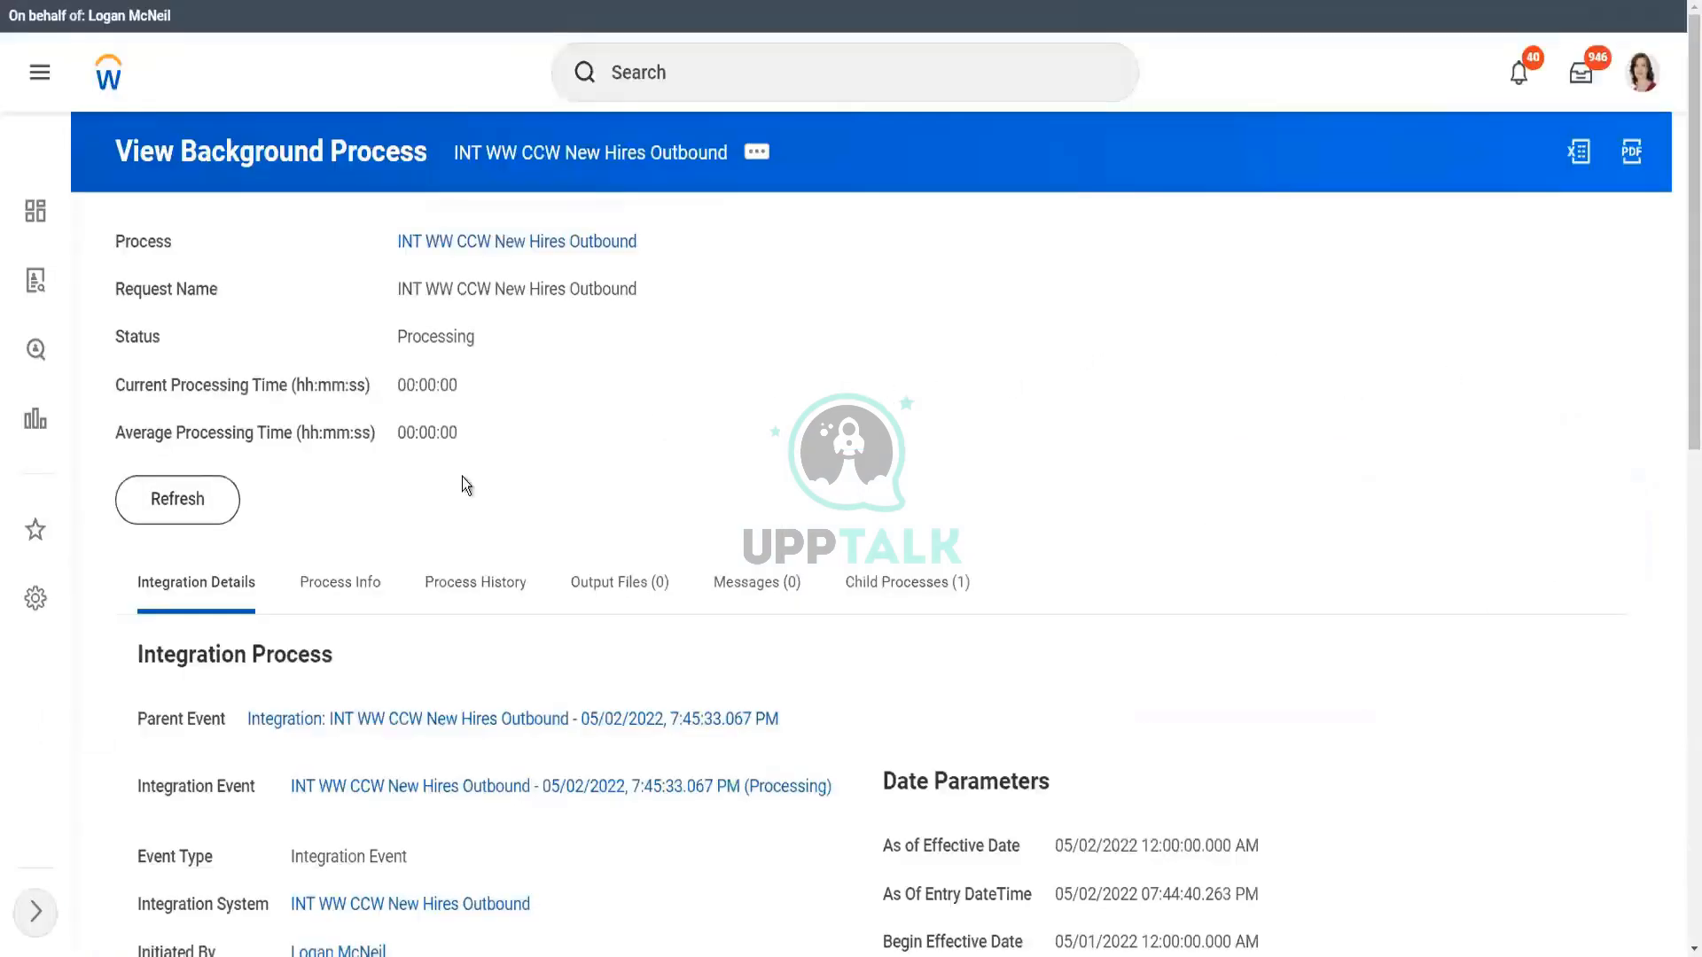
left_click(177, 498)
left_click(178, 499)
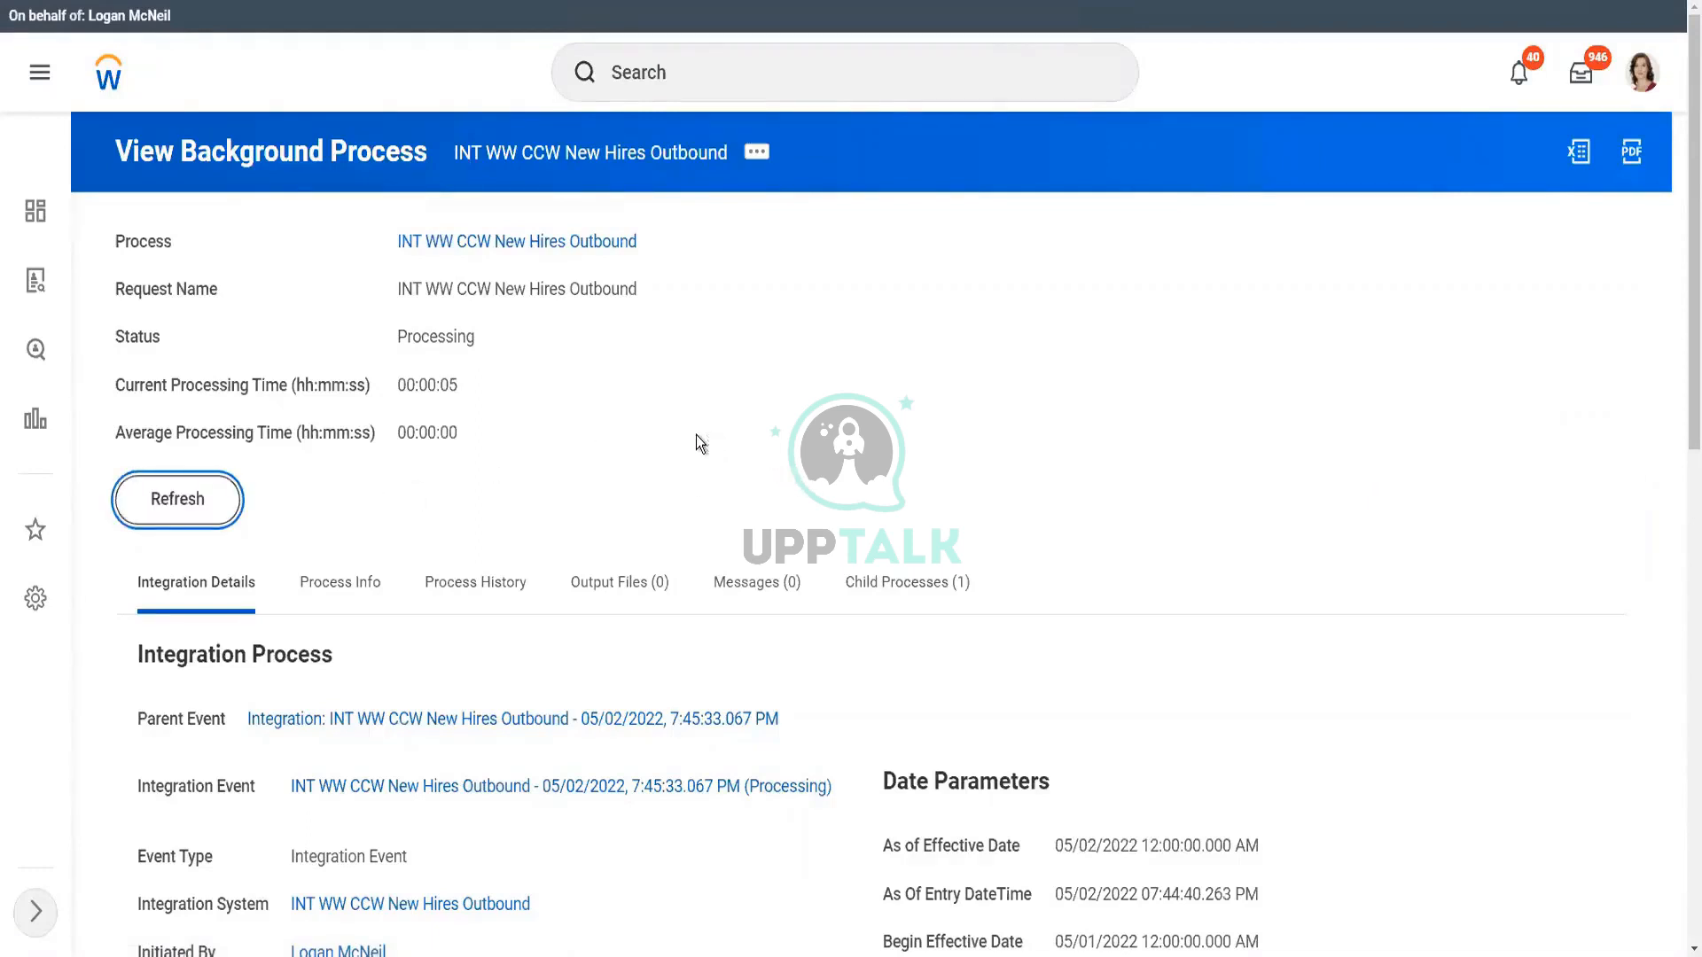
left_click(137, 506)
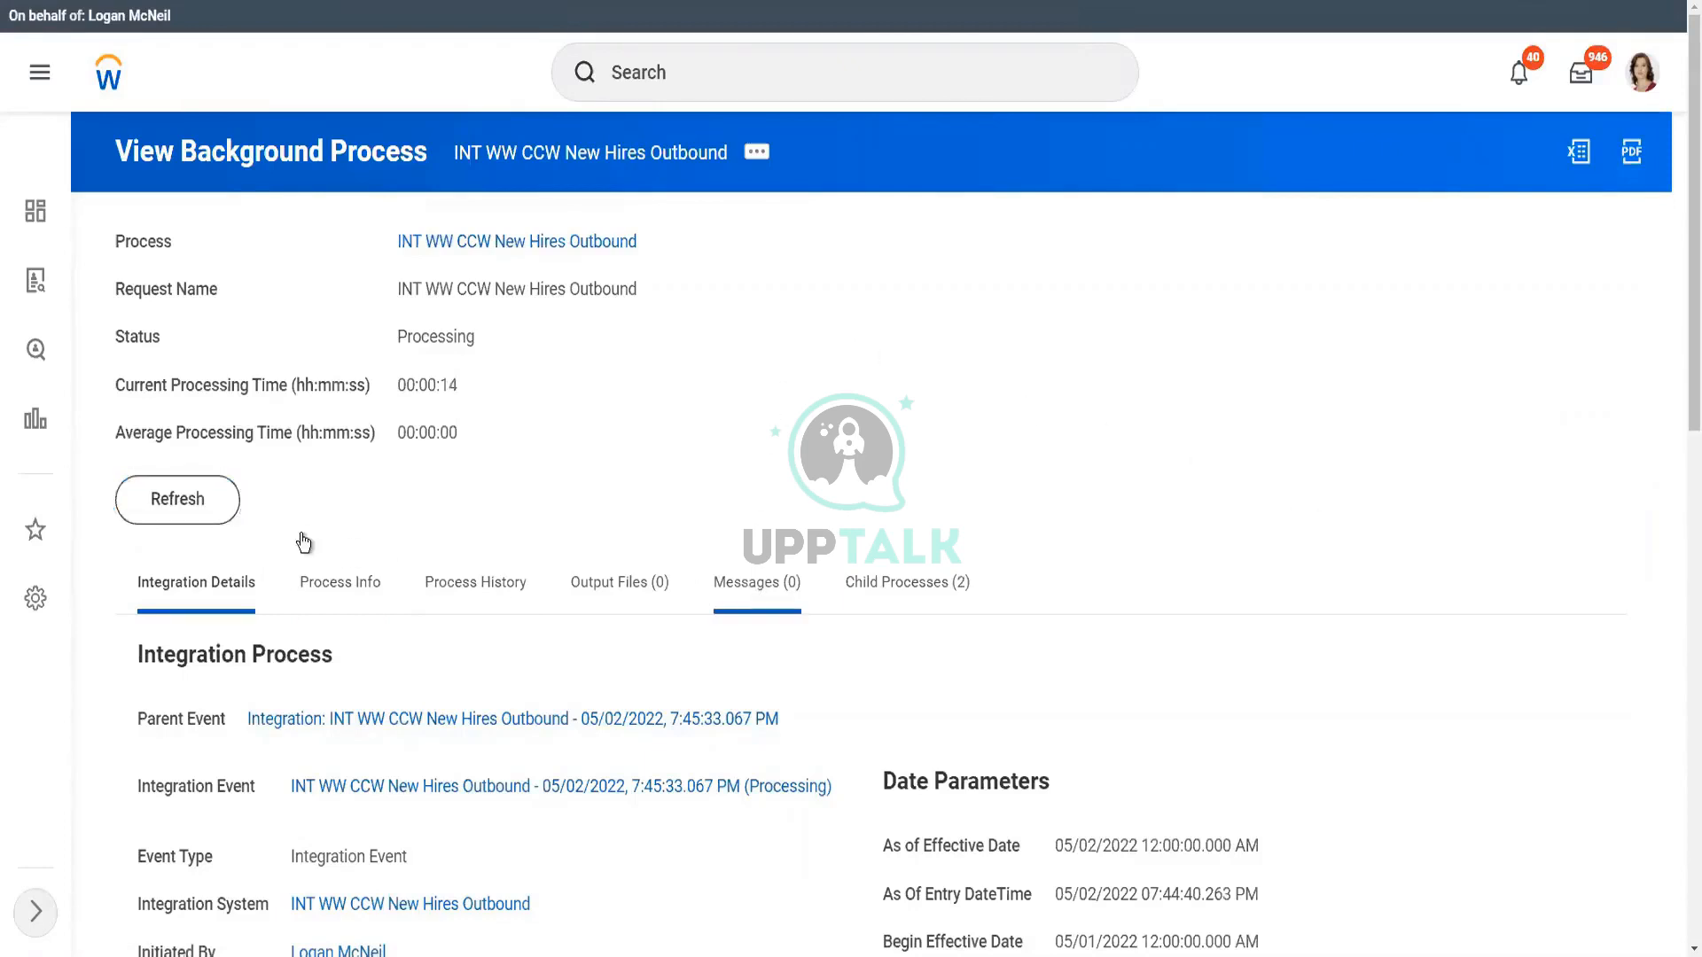
left_click(174, 497)
left_click(144, 516)
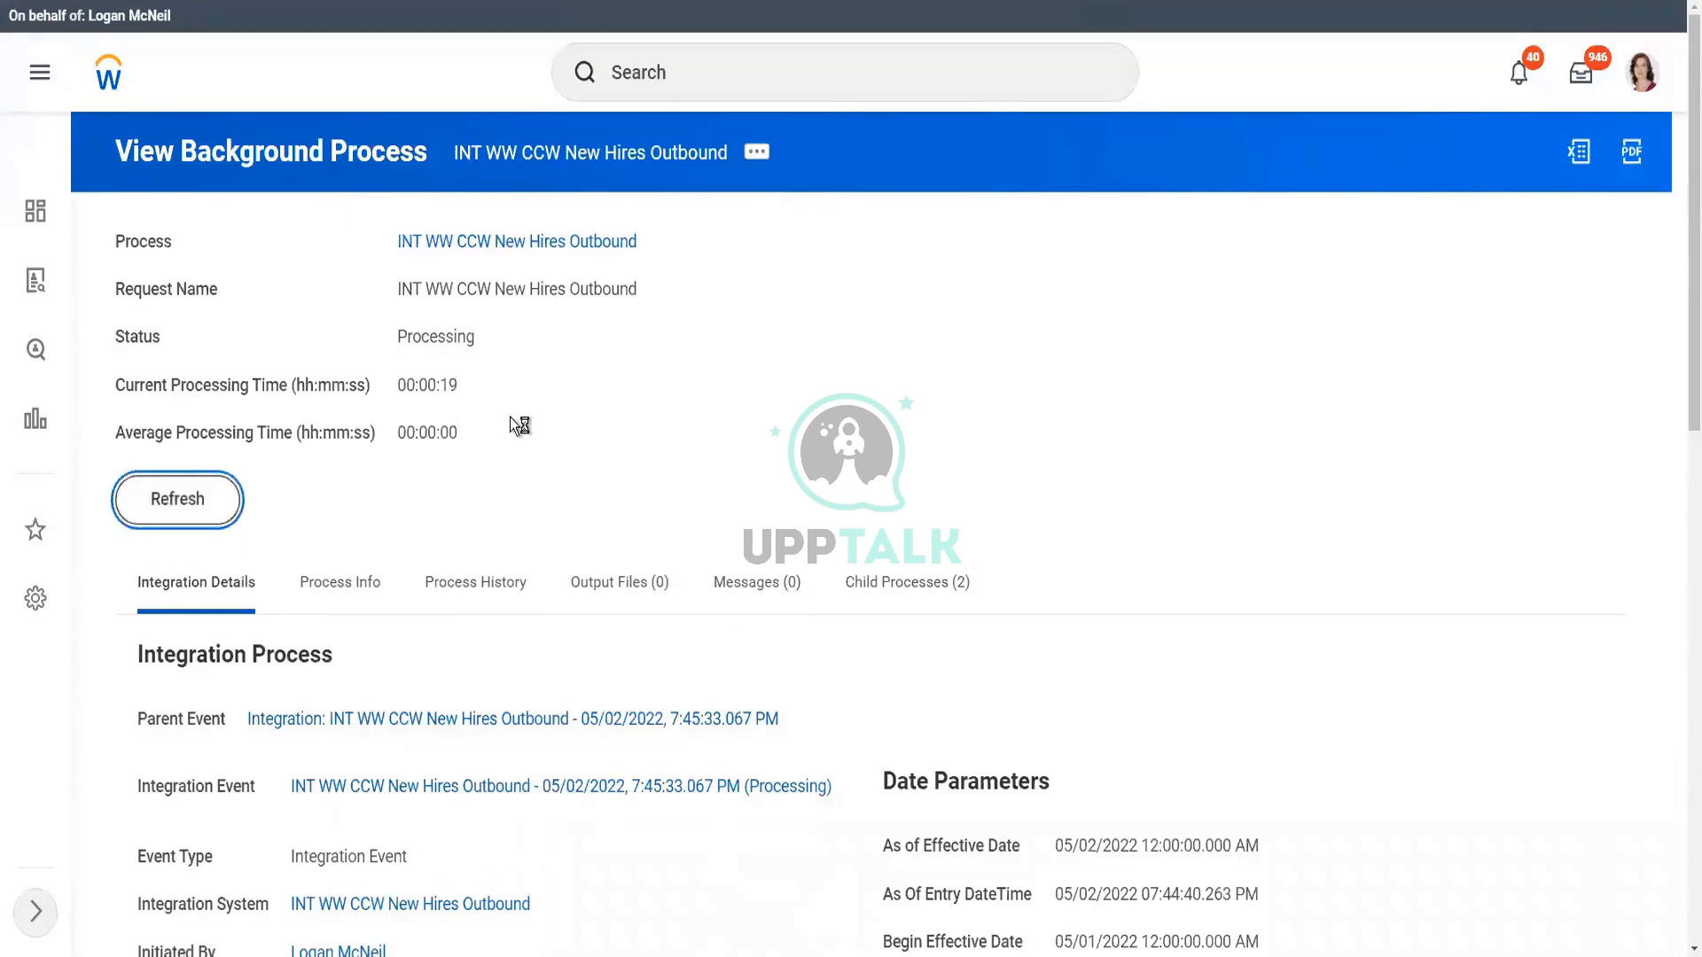
left_click(148, 489)
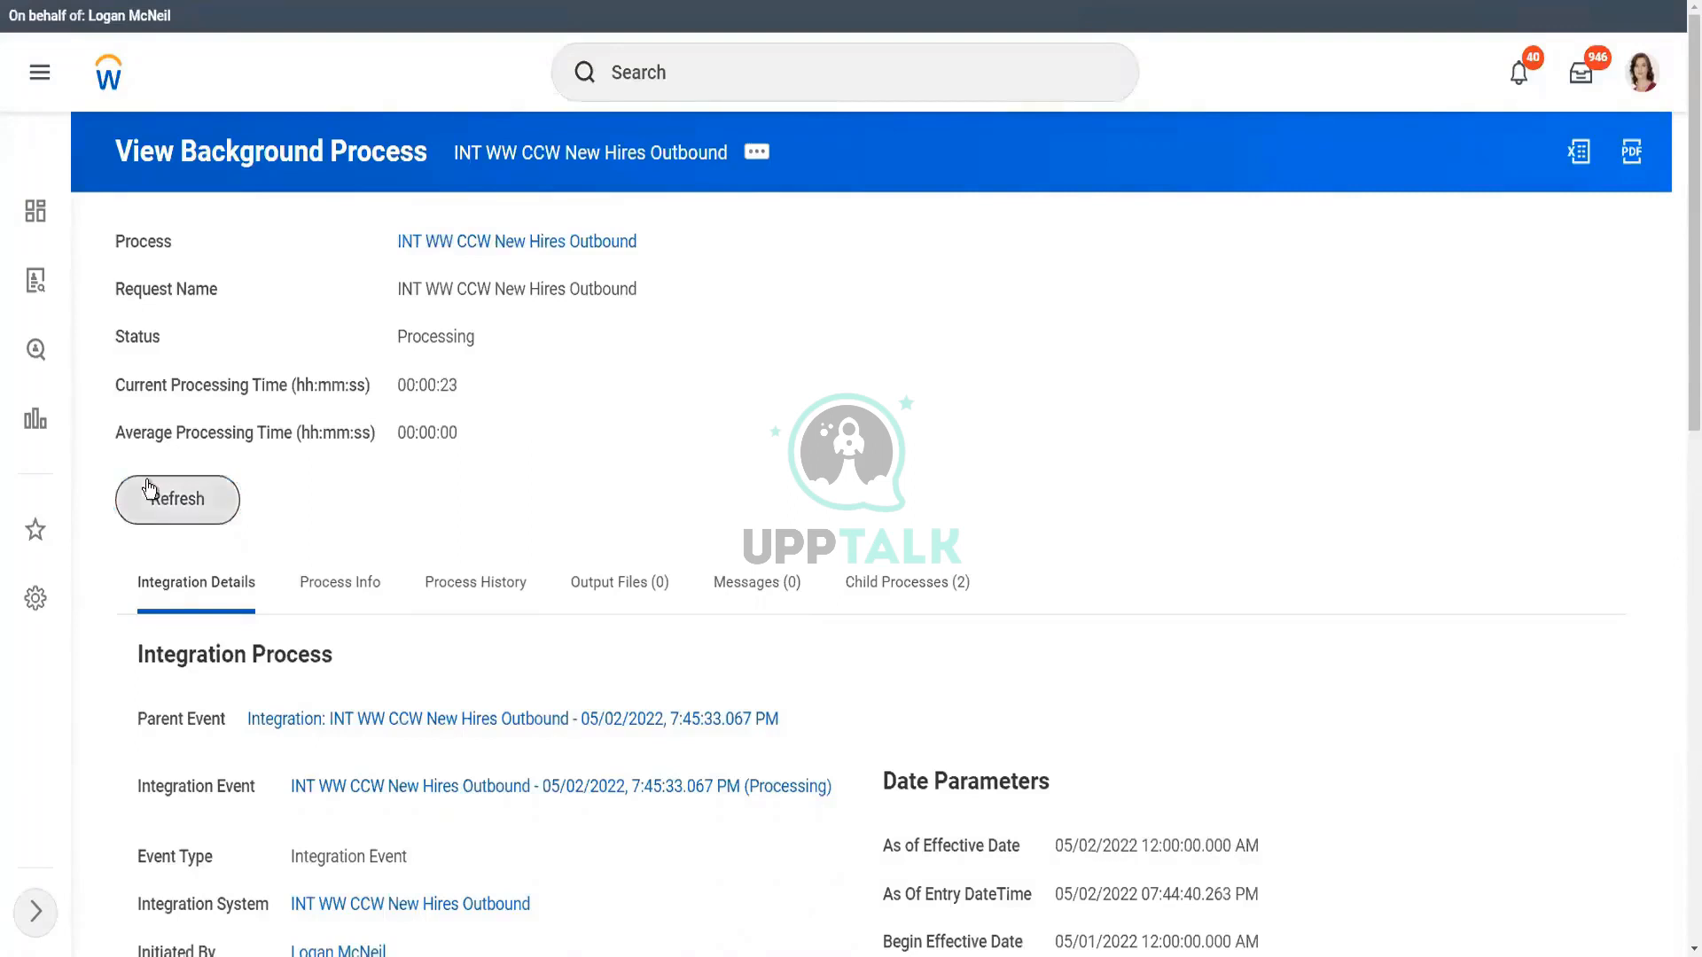
left_click(148, 489)
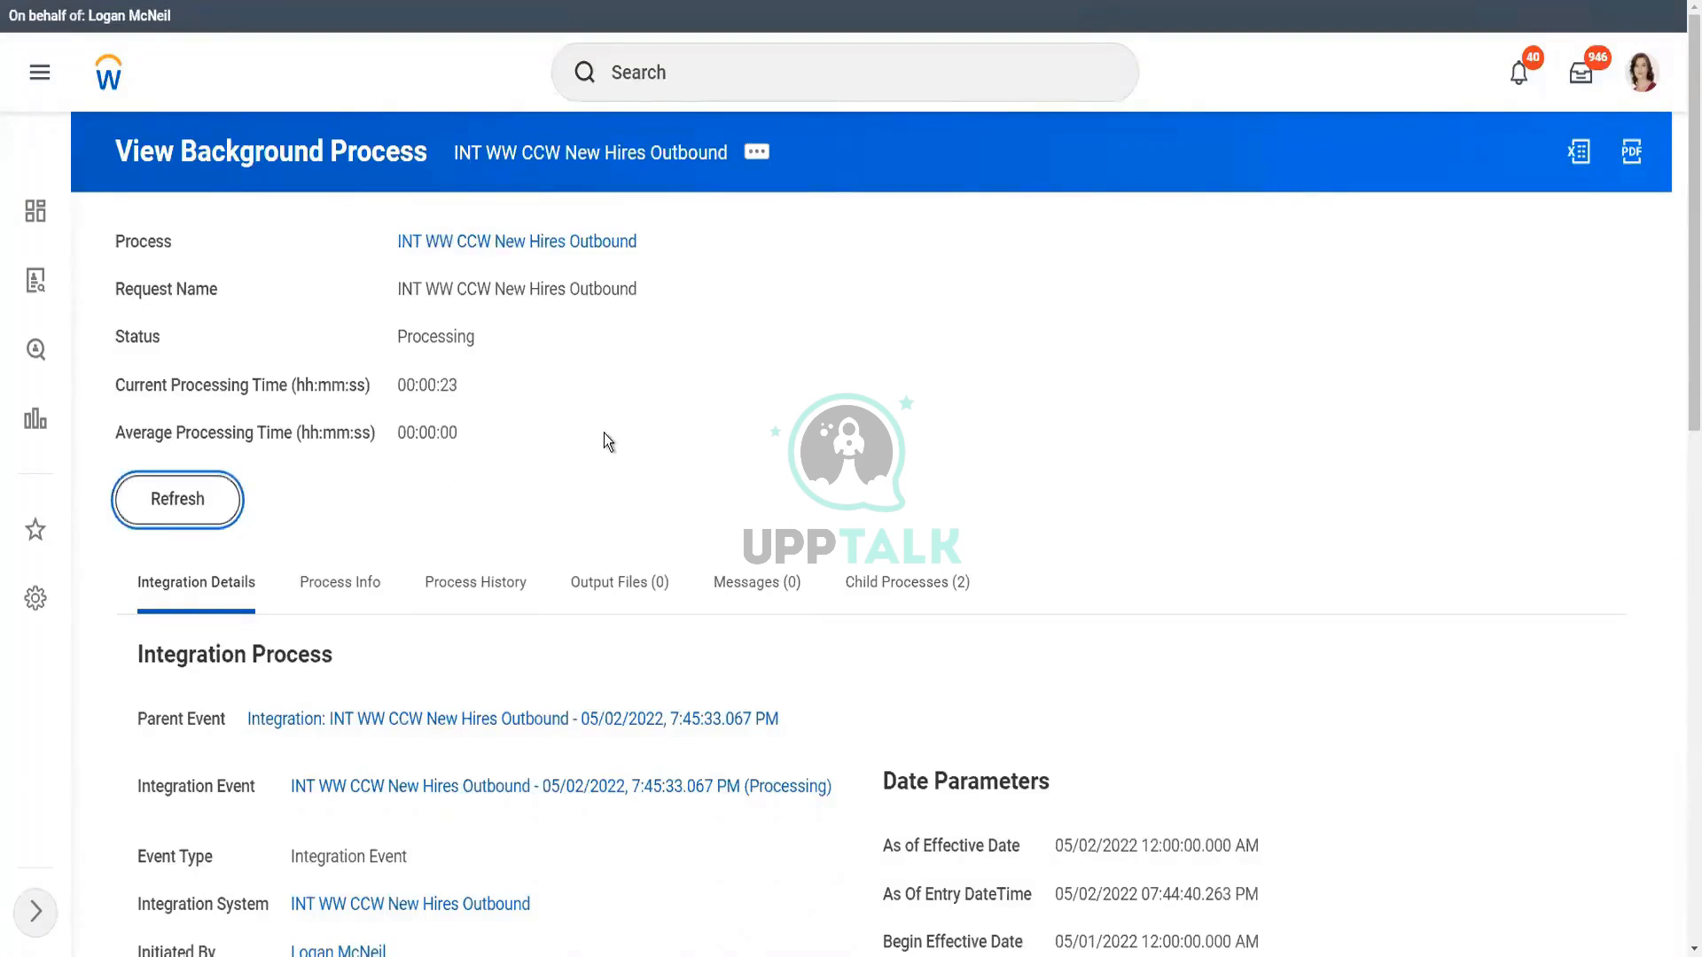
Step: Show the process messages of the running integration
left_click(753, 577)
scroll(770, 515, "down", 2)
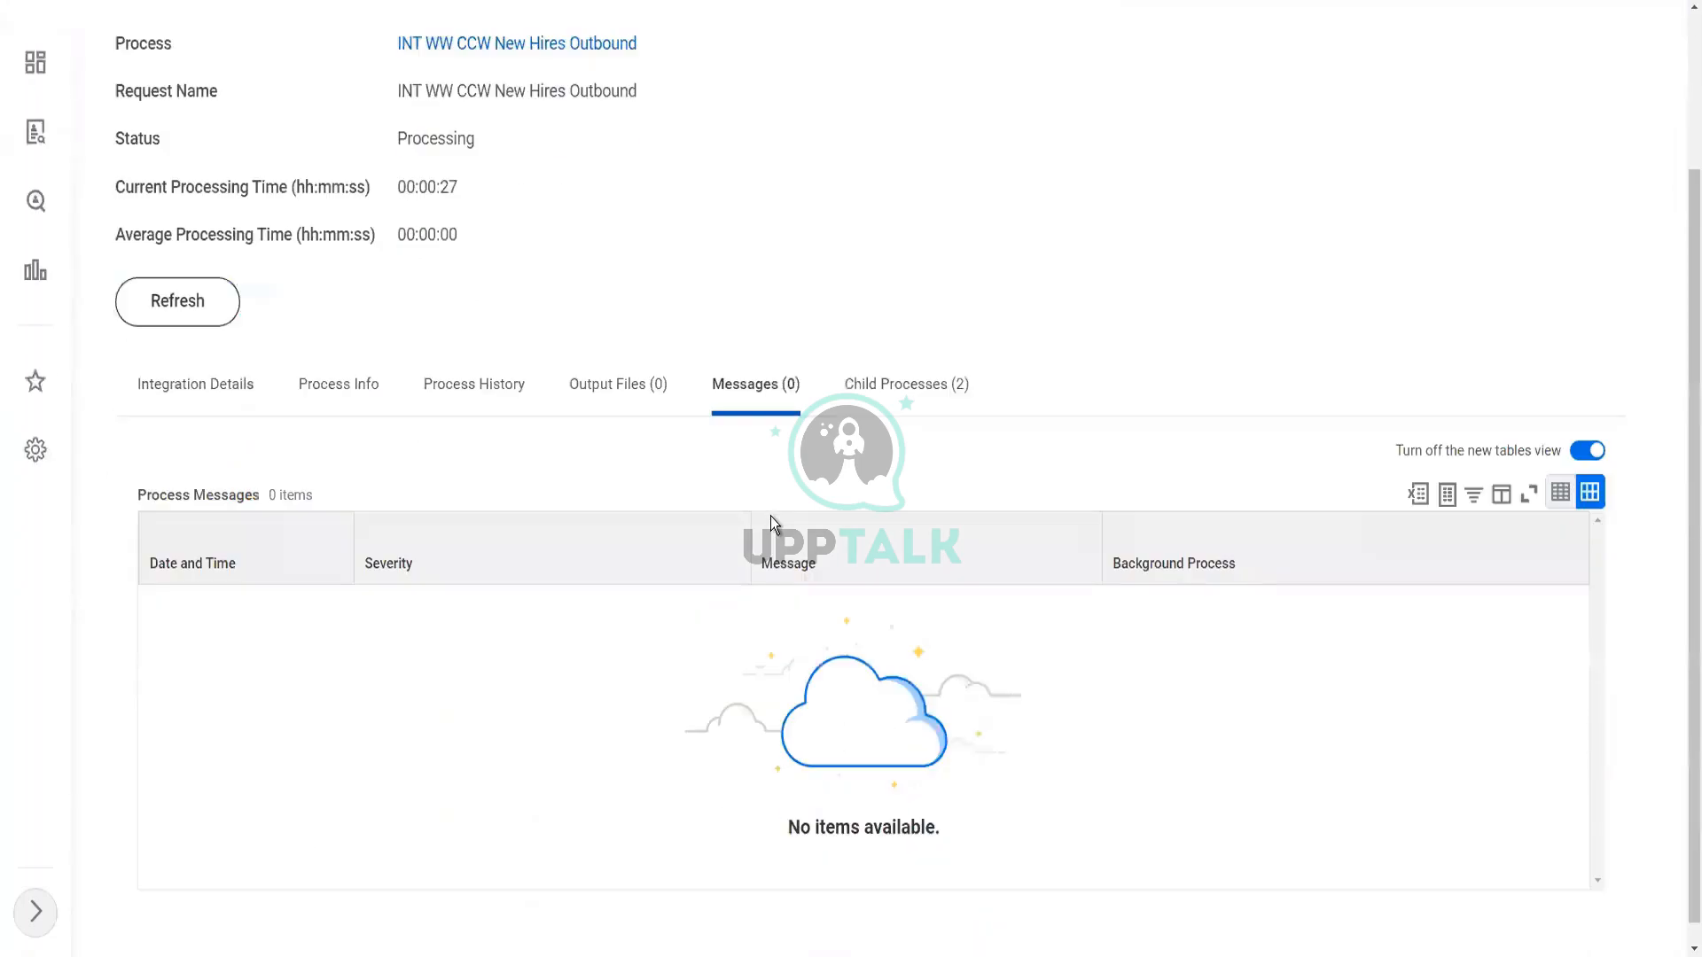
Step: Refresh the background process of the running integration to check its status
left_click(190, 306)
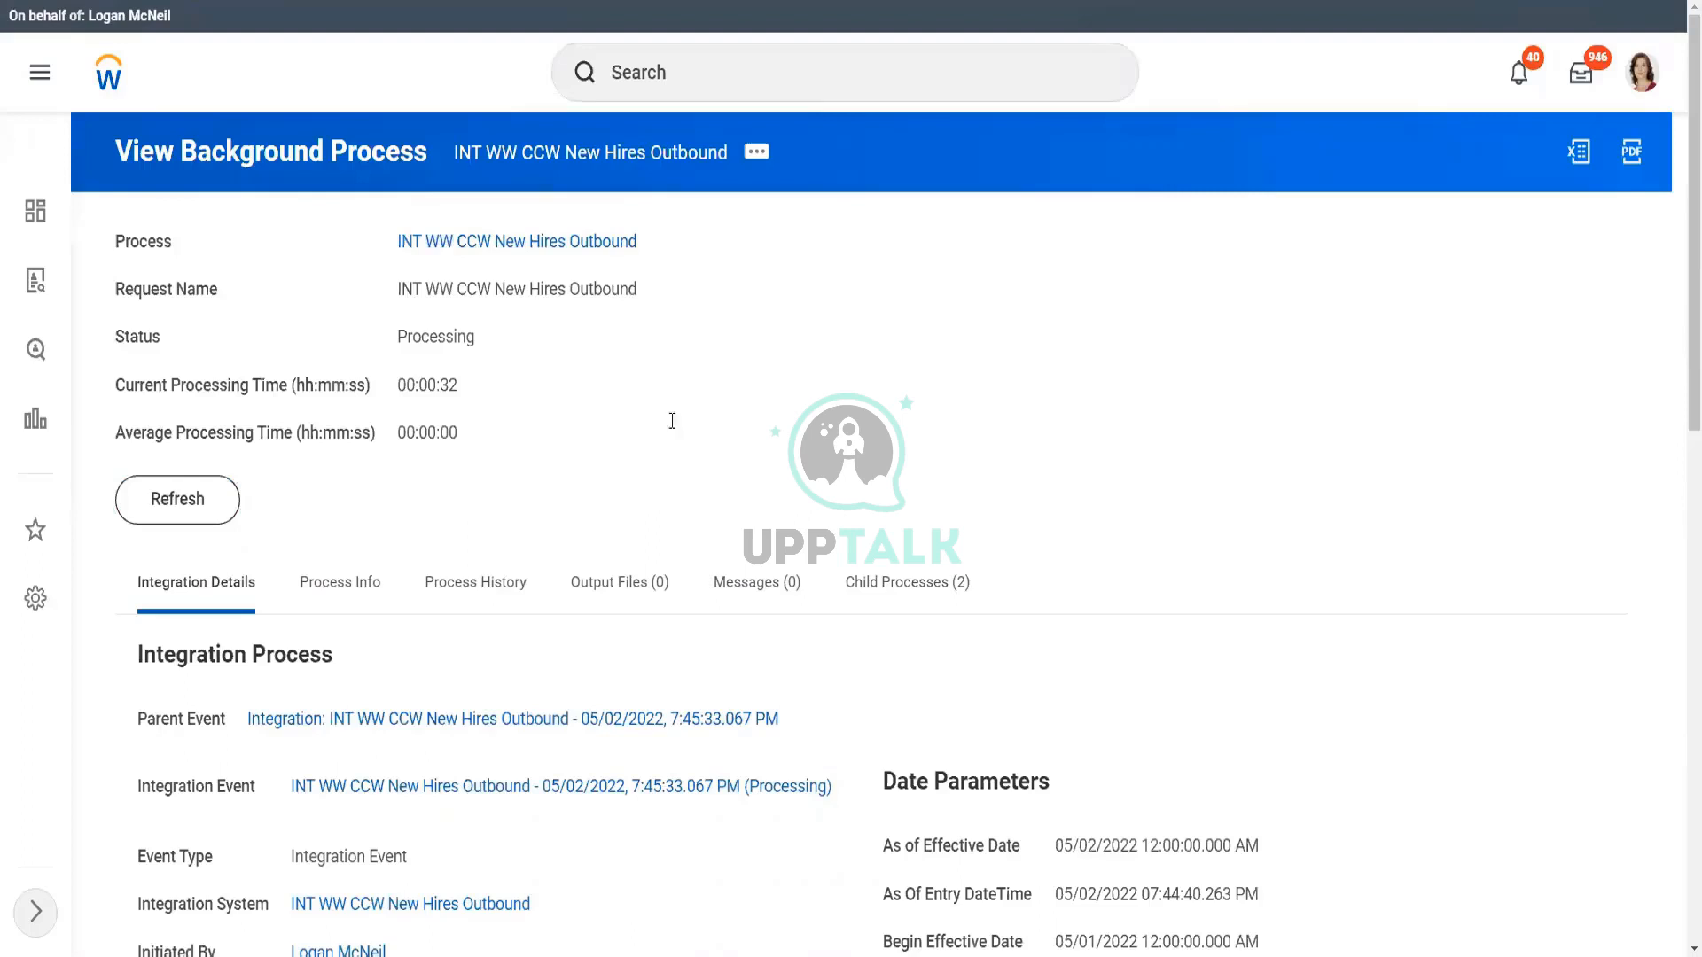
left_click(191, 512)
Step: Switch to Notepad++ and replace the existing notes with "CCW Uses : Get_Workers", leaving two blank lines above it
key("alt+Tab")
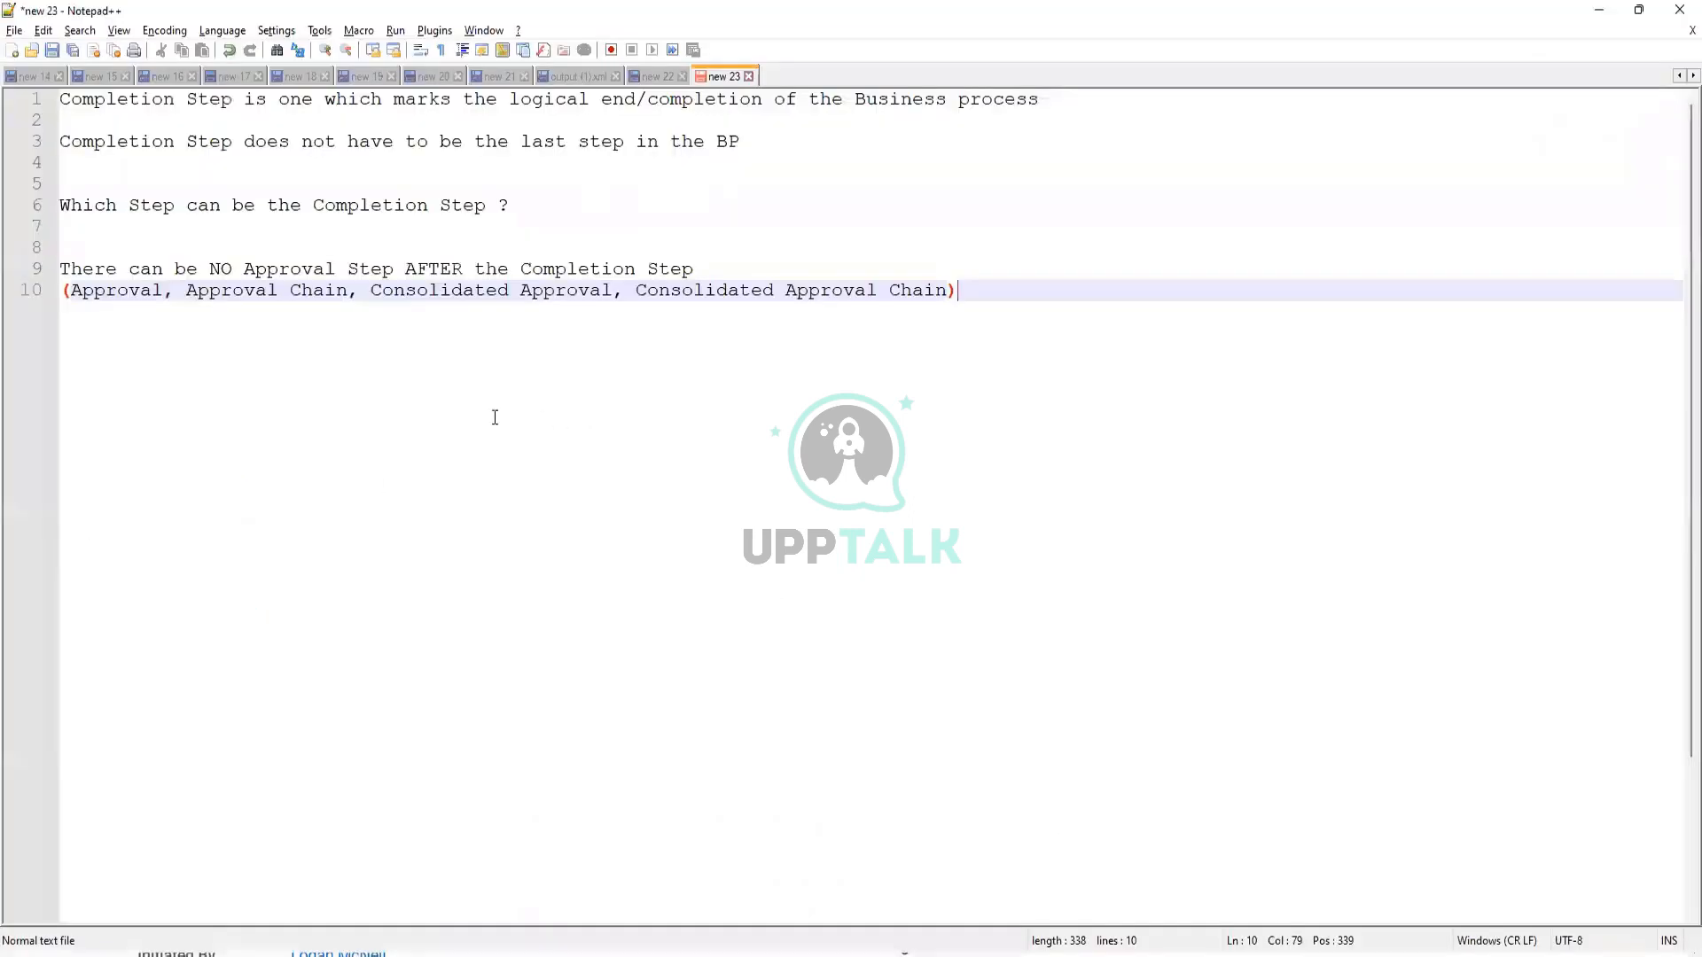
key("ctrl+a")
key("Delete")
type("Get_Workers")
key("Home")
key("Return")
key("Return")
key("Return")
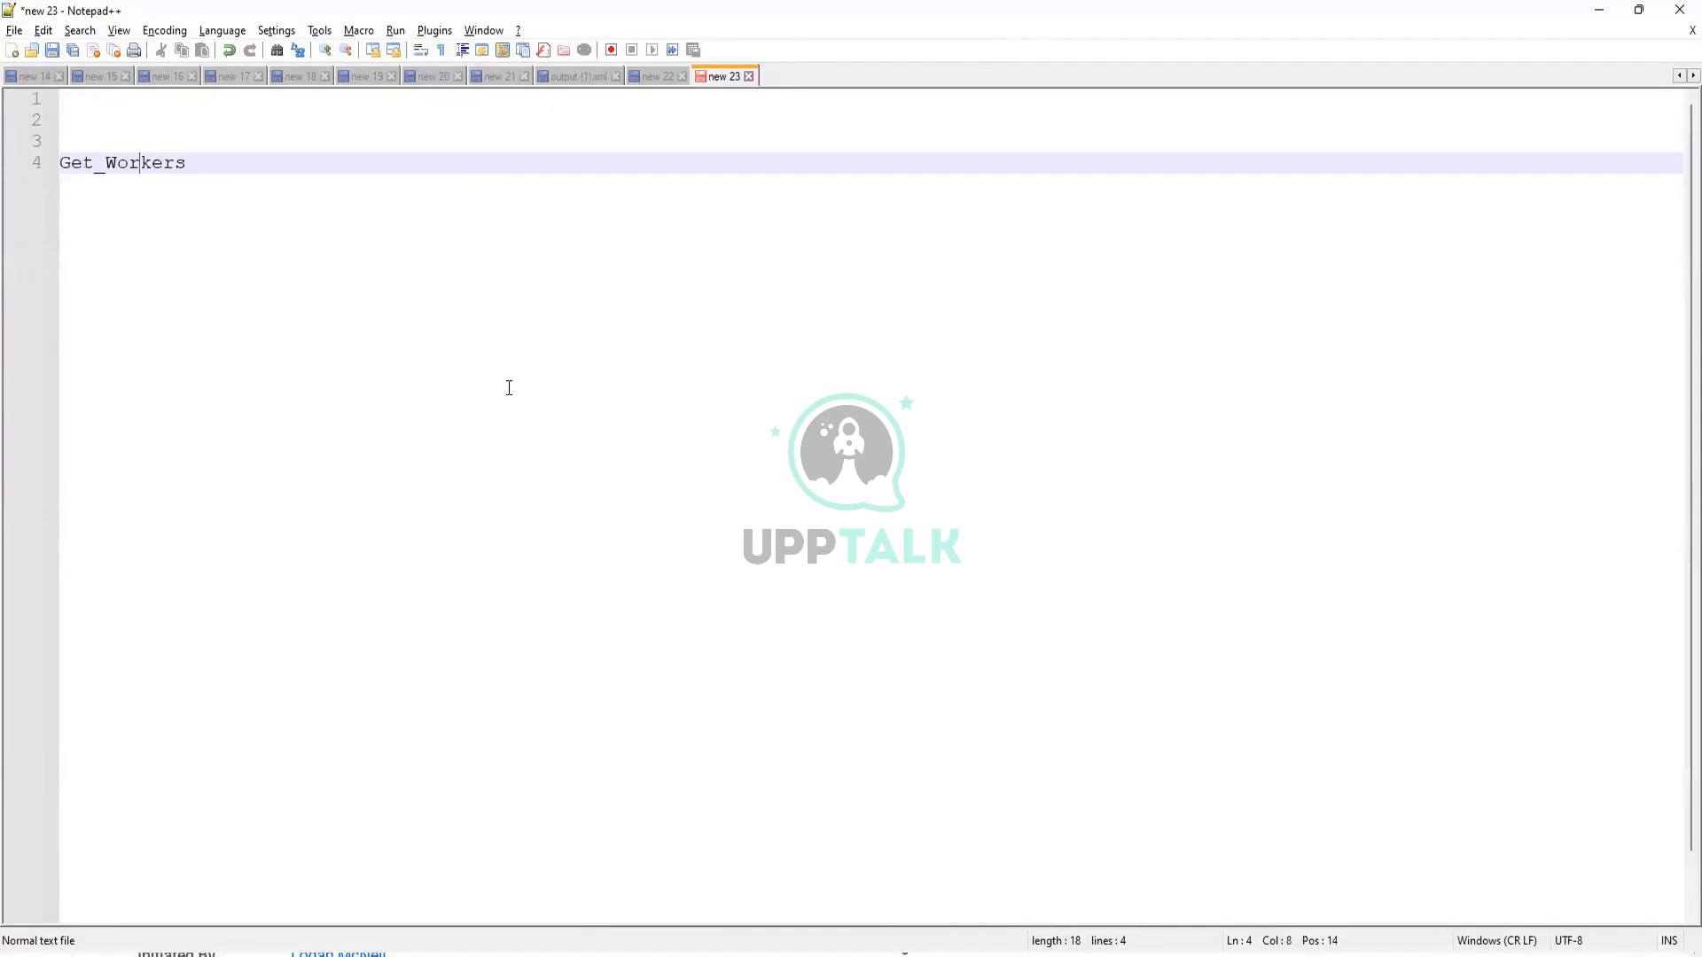
key("Up")
type("CCW Uses :")
key("Delete")
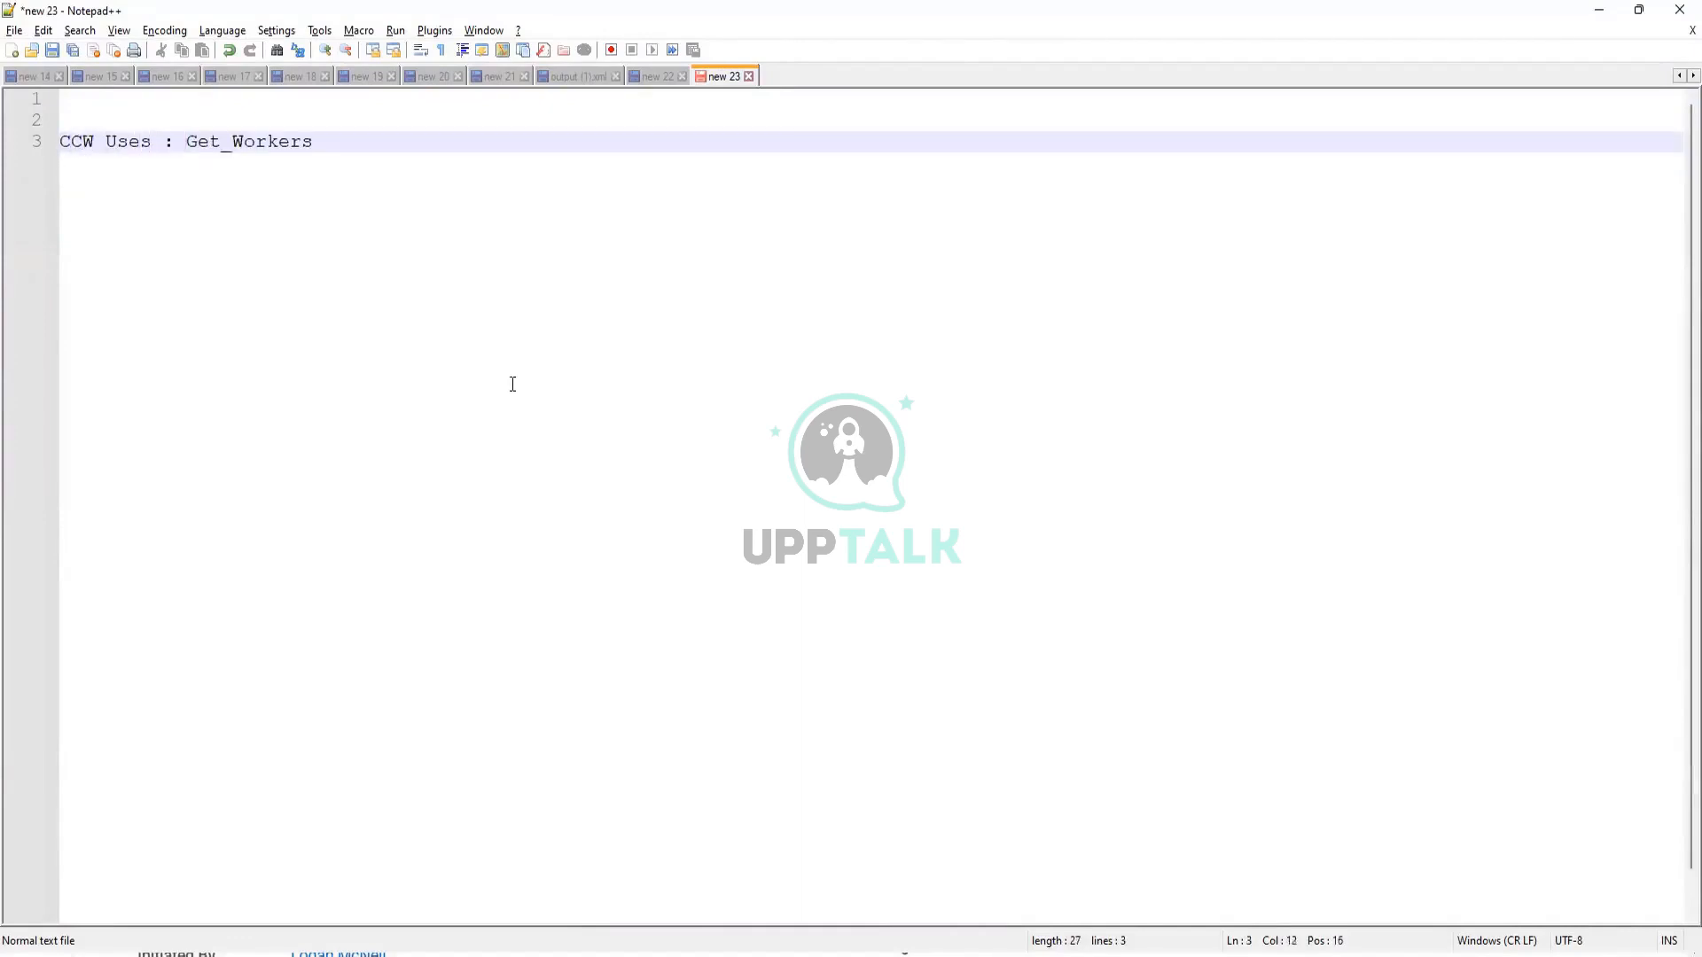
Step: Extend the note after Get_Workers with "webservice to get the worker information from Workday" and highlight the Get_Workers name
left_click(351, 146)
type("webservice to get the worker information from Eorkda")
key("BackSpace")
key("BackSpace")
key("BackSpace")
key("BackSpace")
key("BackSpace")
key("BackSpace")
type("Workday")
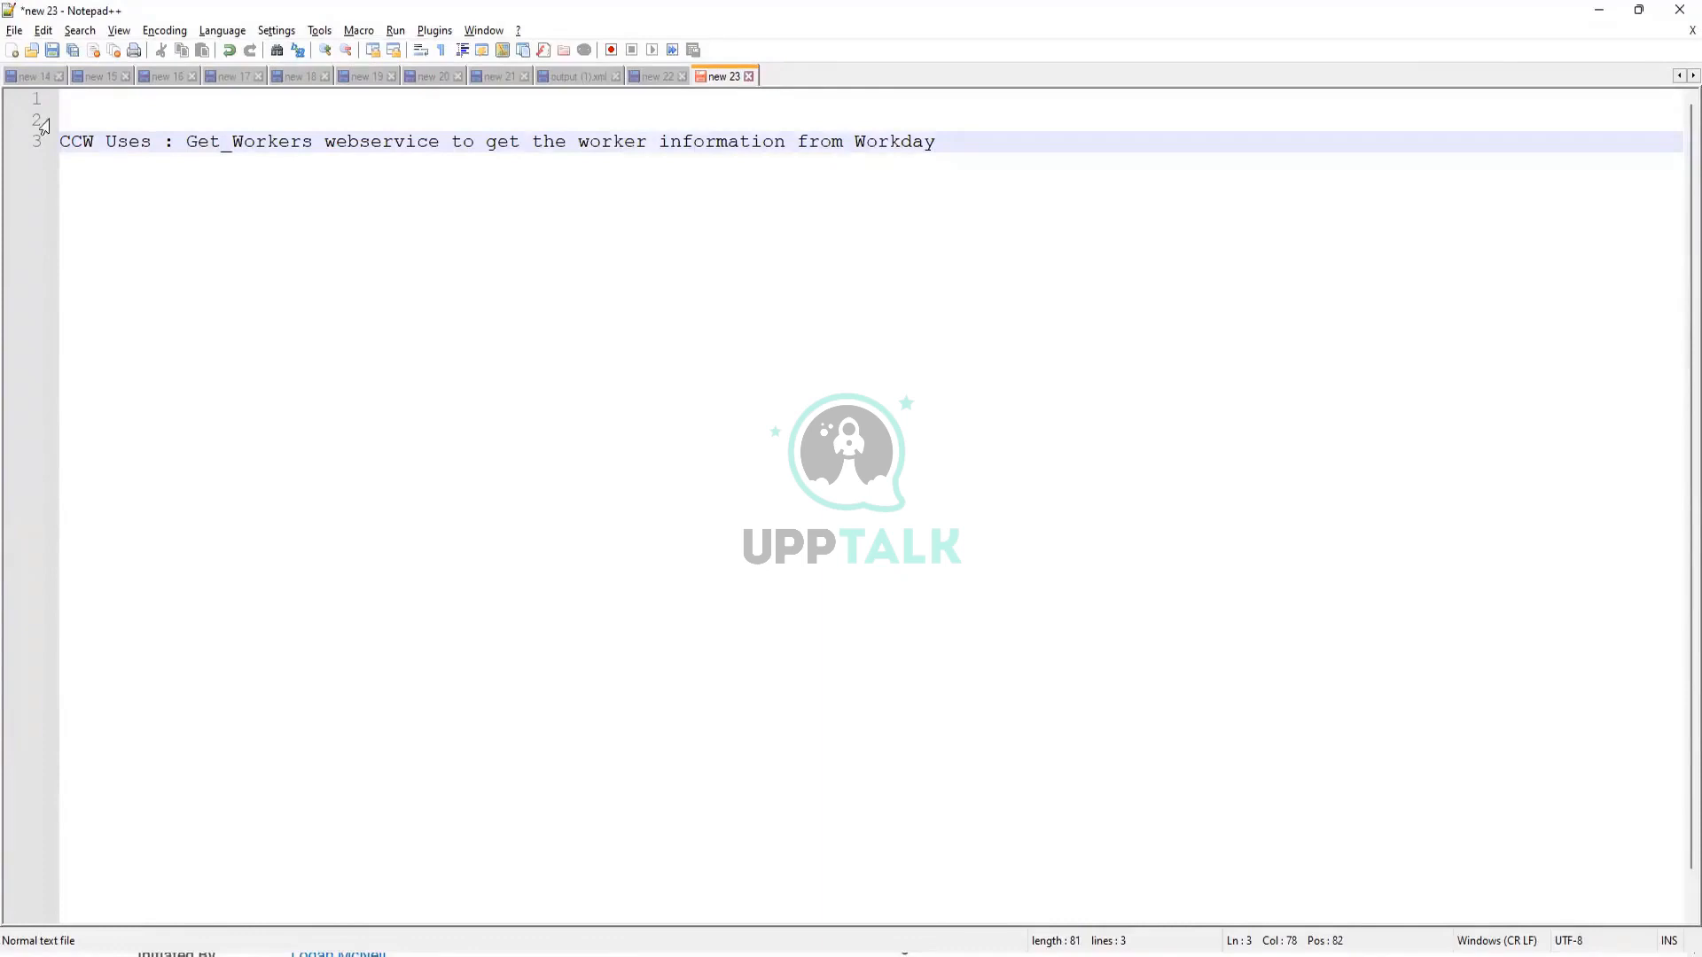
left_click(187, 142)
left_click(312, 144, "shift")
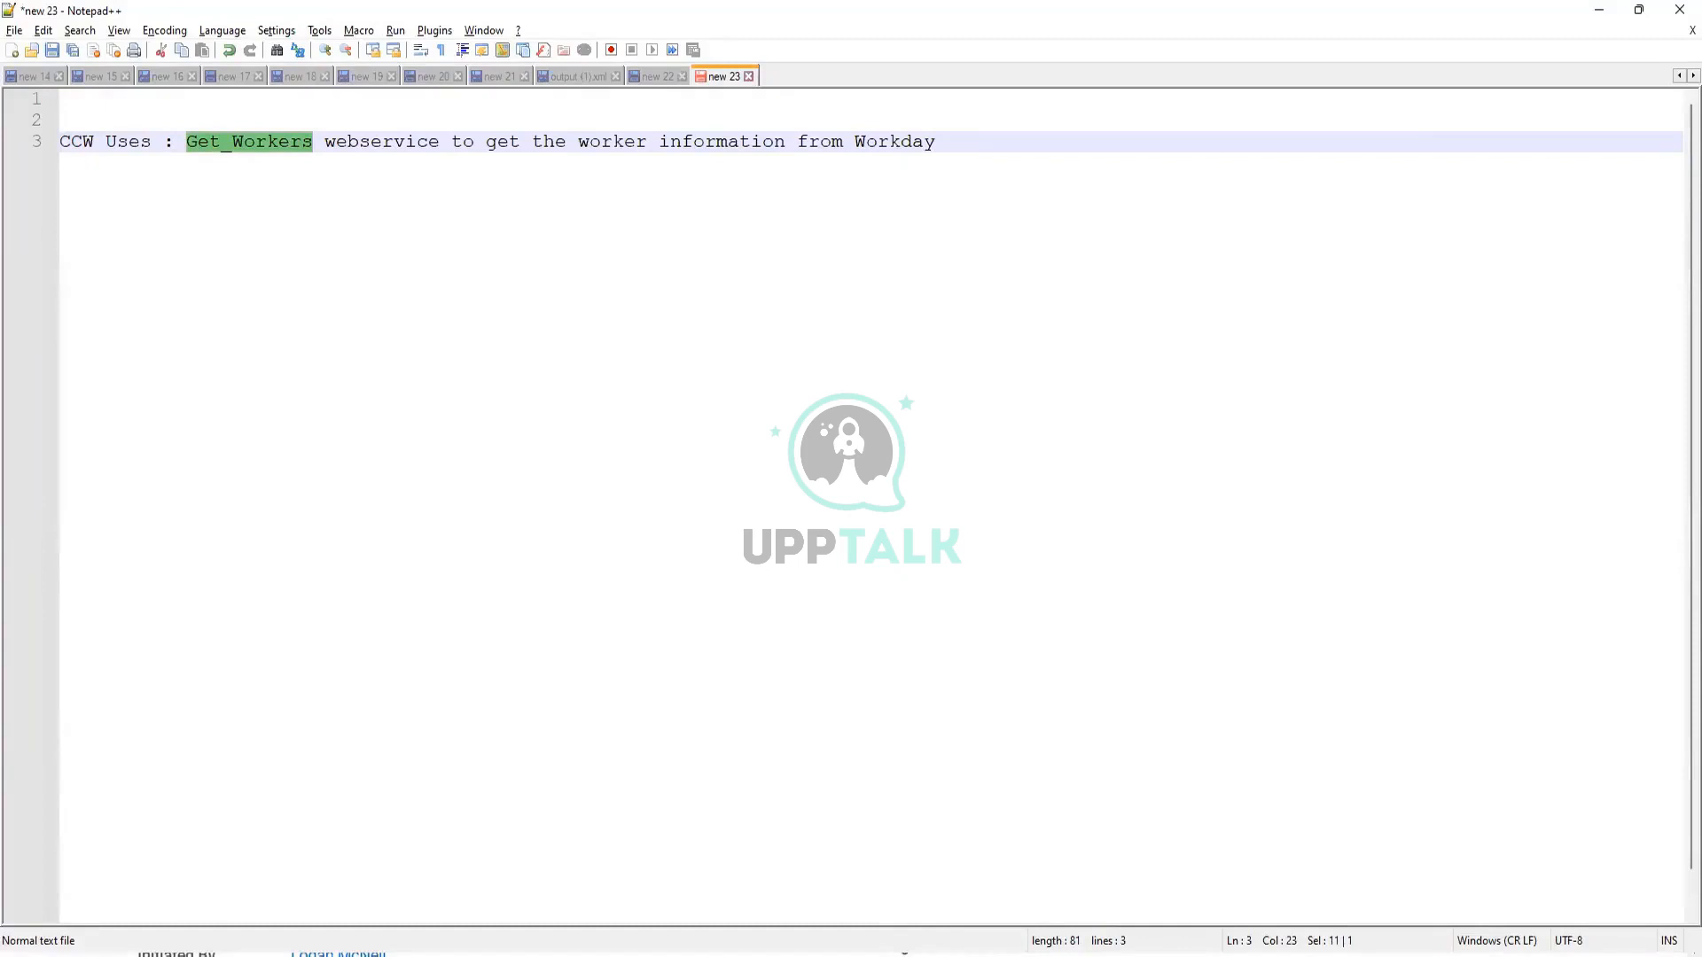
Step: Switch back to Workday, keep refreshing the integration's background process, and read the process messages issued so far
key("alt+Tab")
left_click(178, 507)
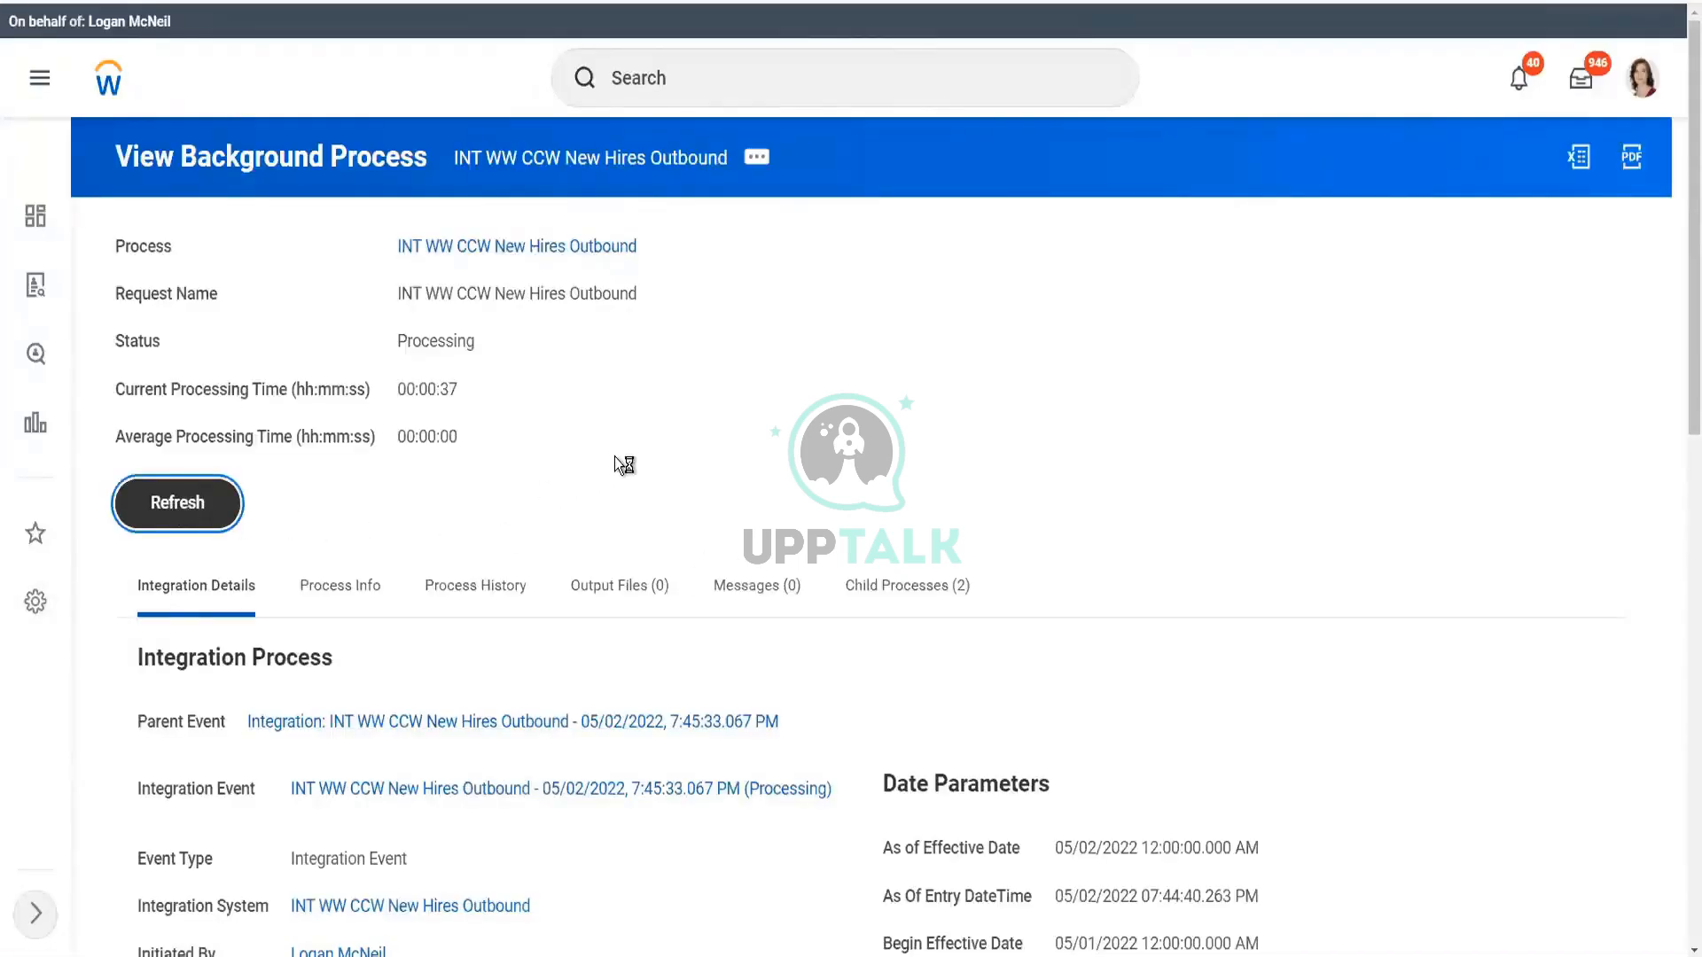
left_click(737, 587)
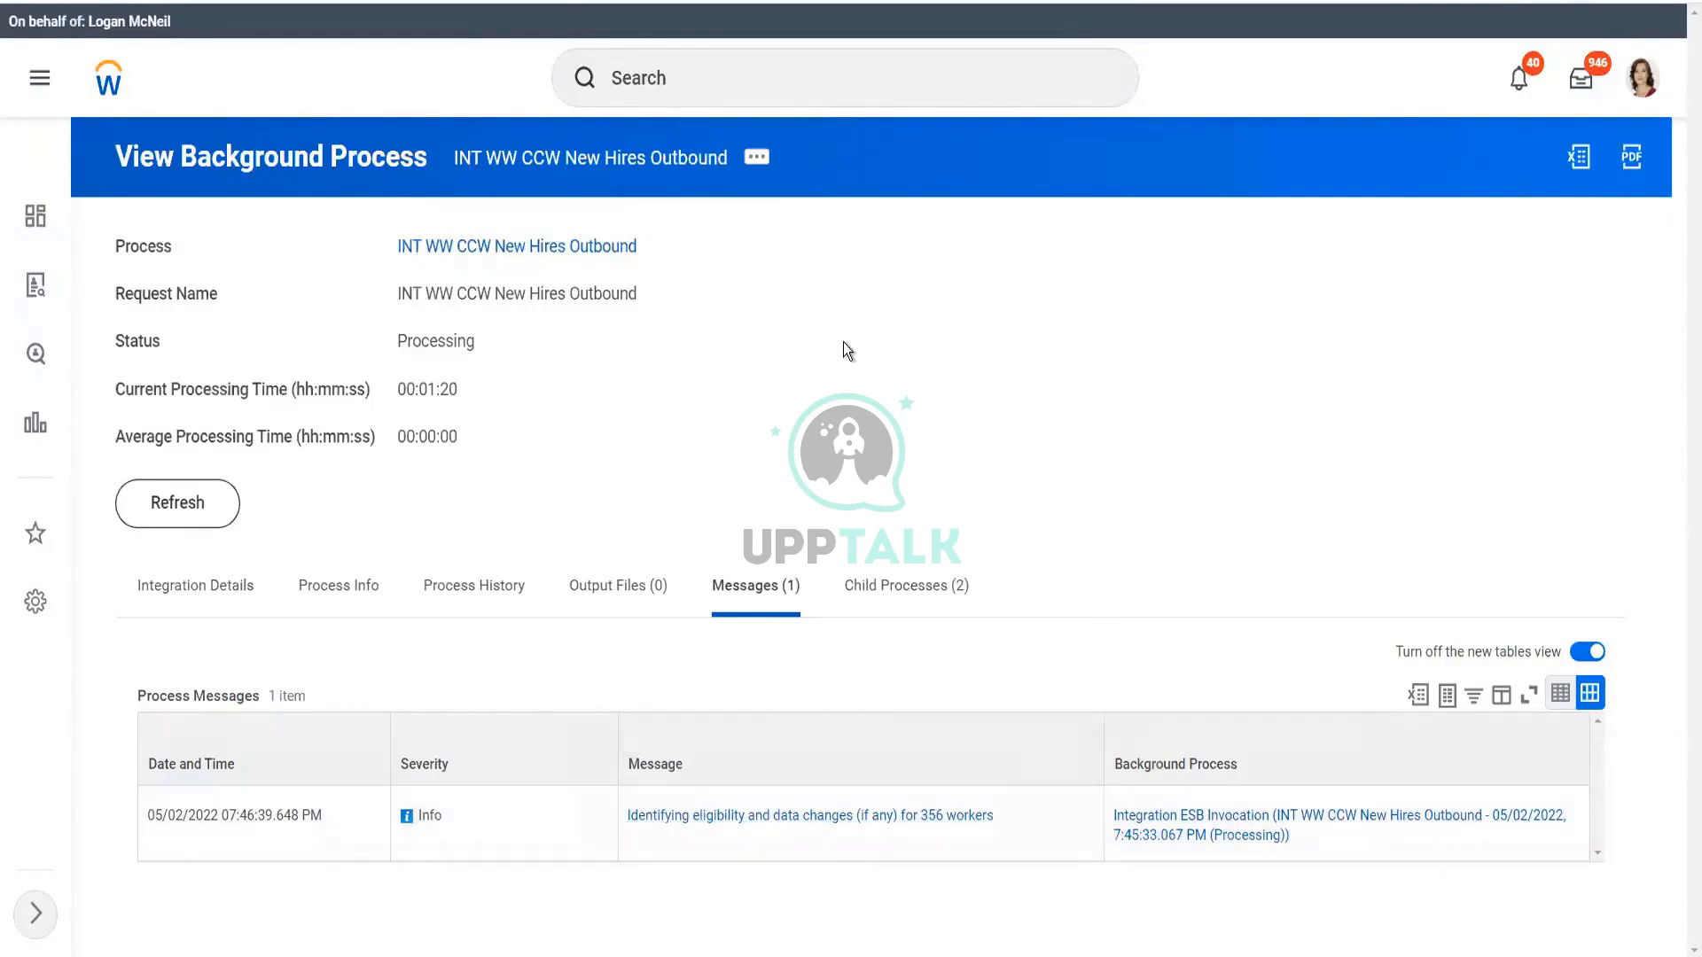
left_click(185, 518)
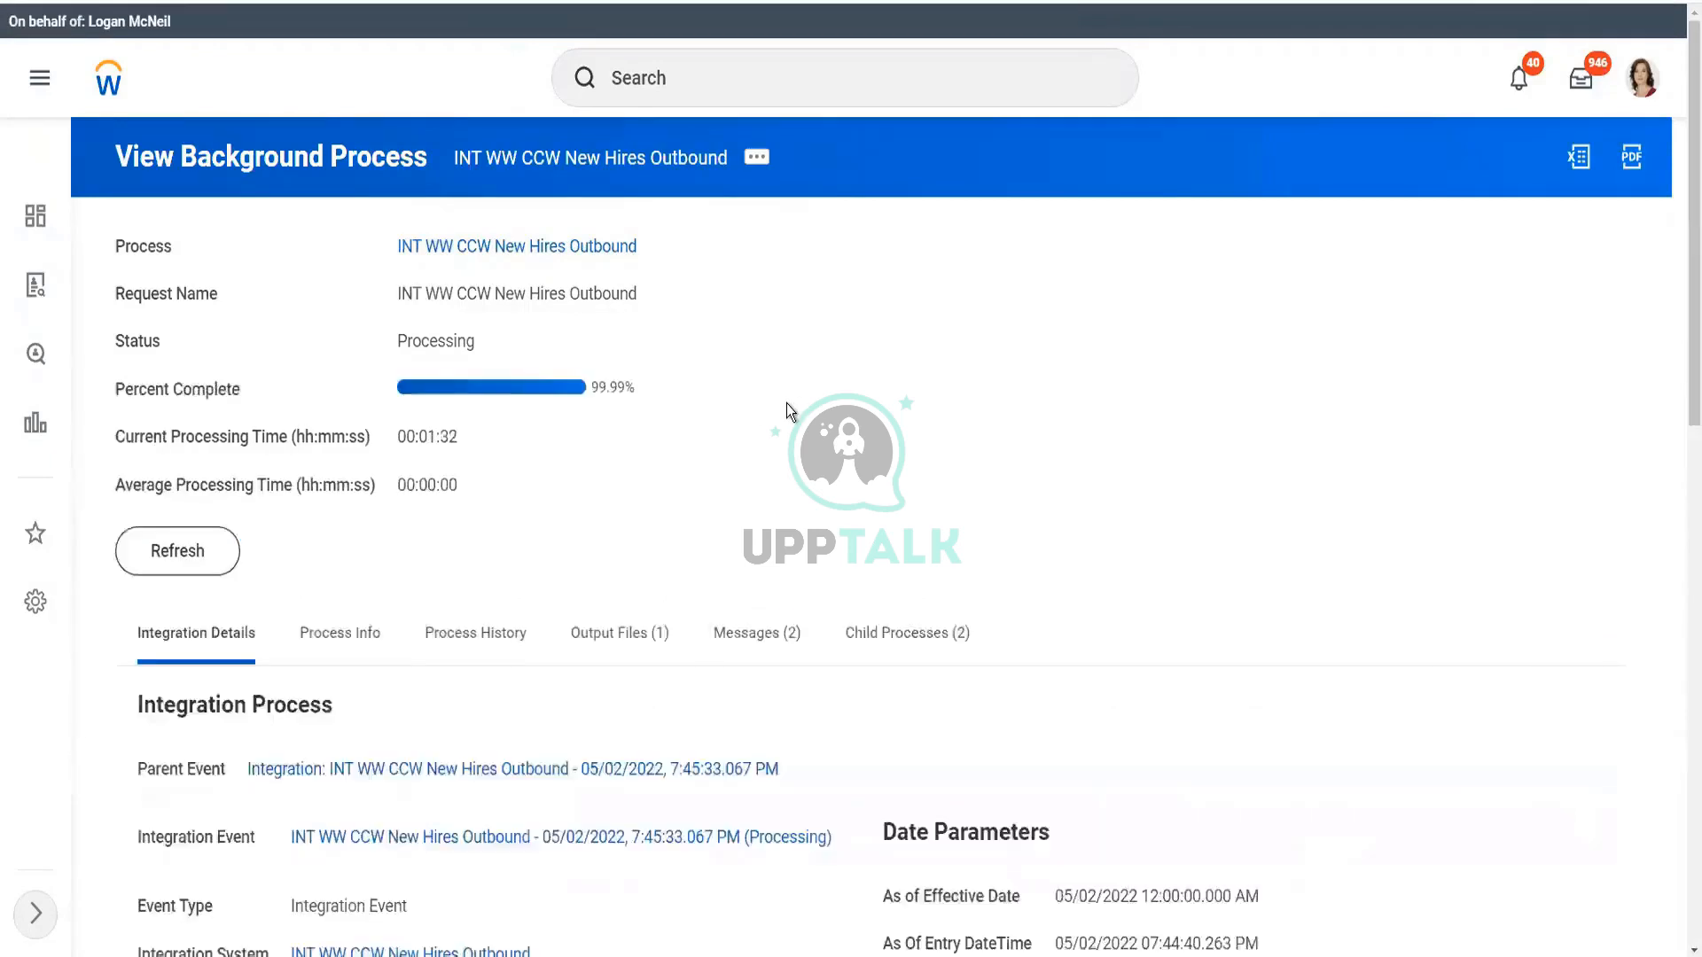
left_click(753, 635)
scroll(783, 496, "down", 2)
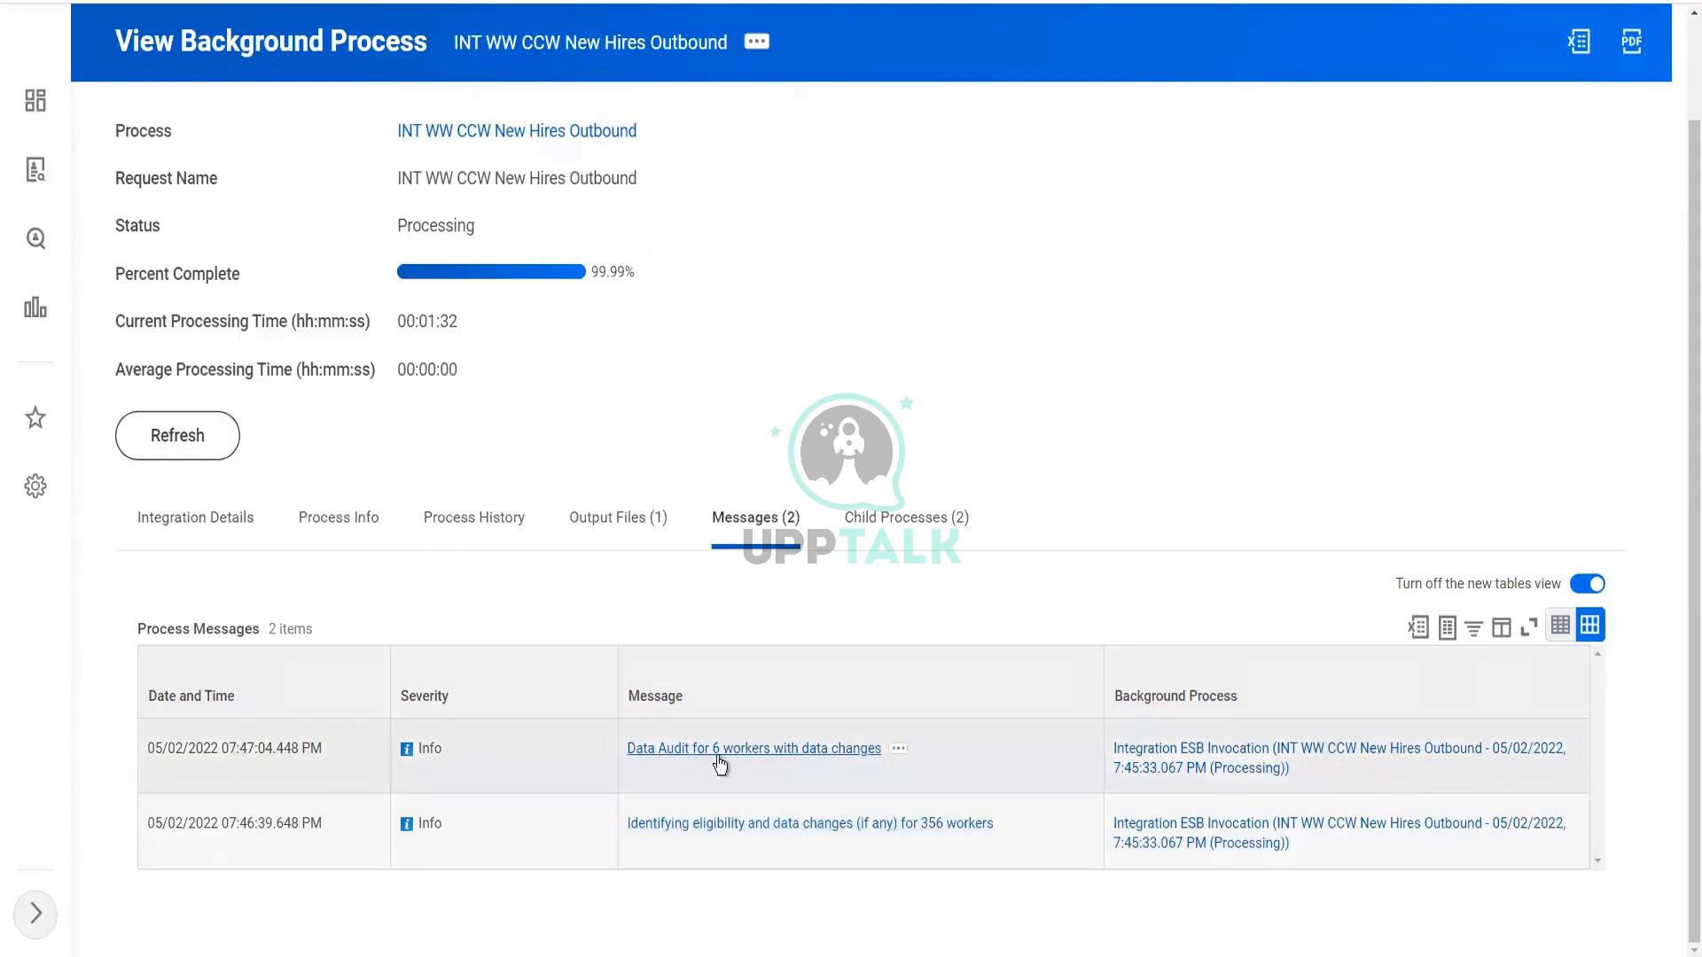
Step: Refresh the background process again and review its full list of process messages
left_click(178, 439)
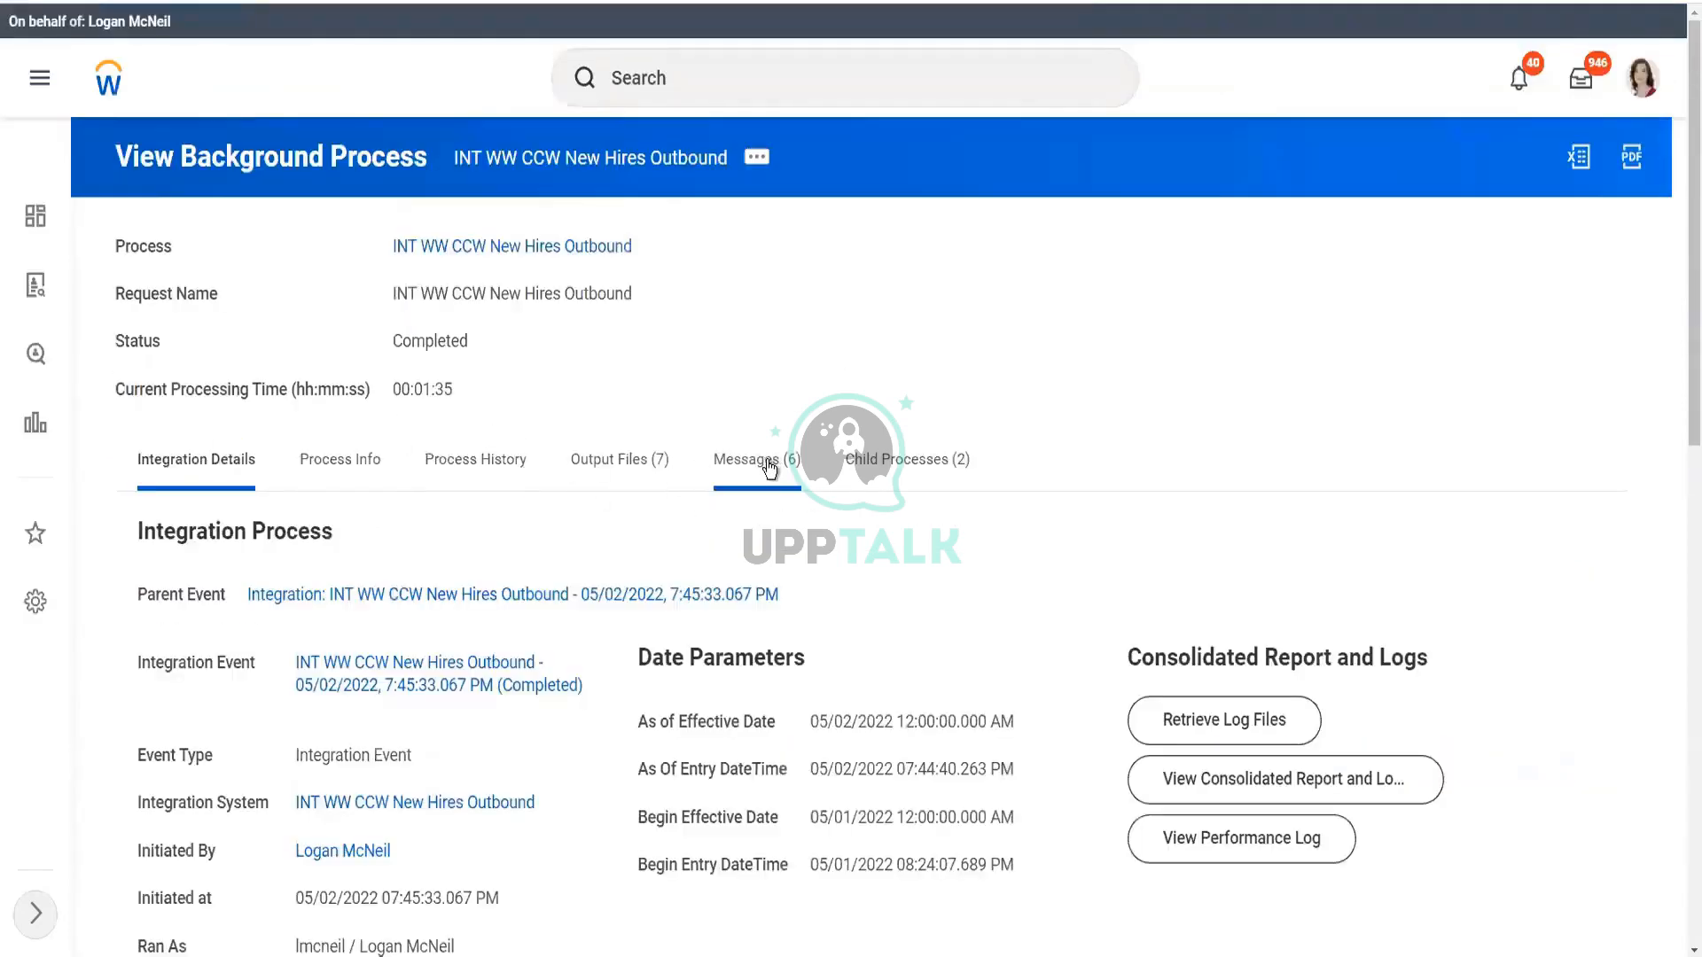
left_click(768, 463)
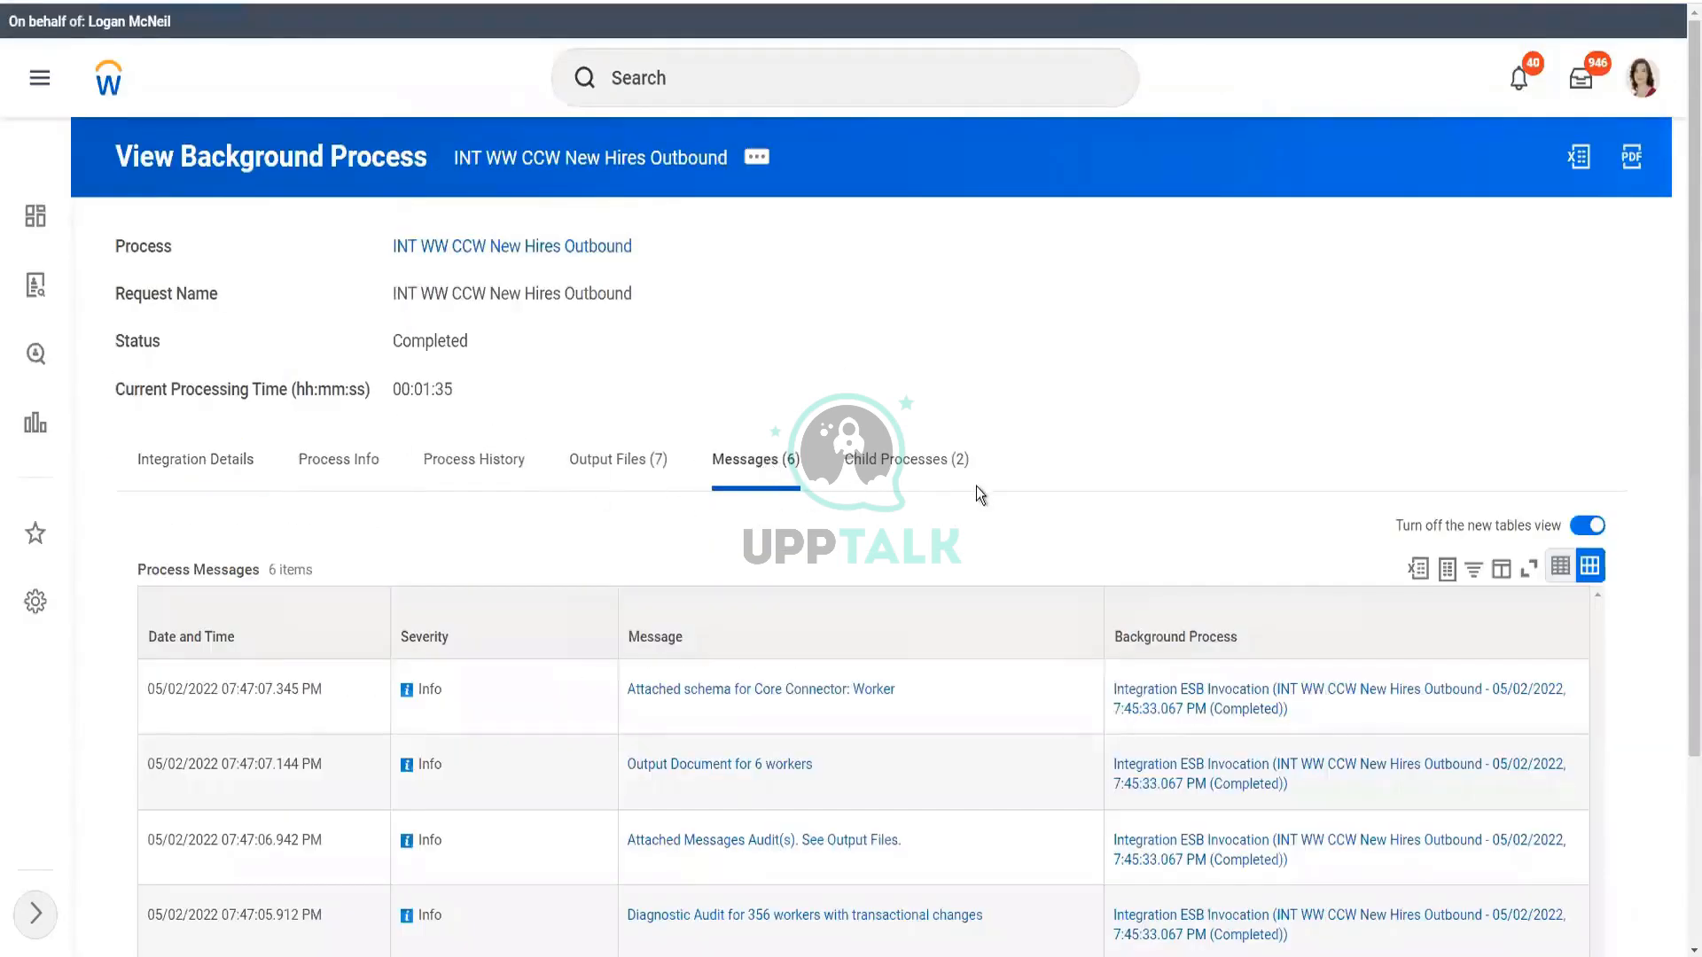
scroll(976, 487, "down", 2)
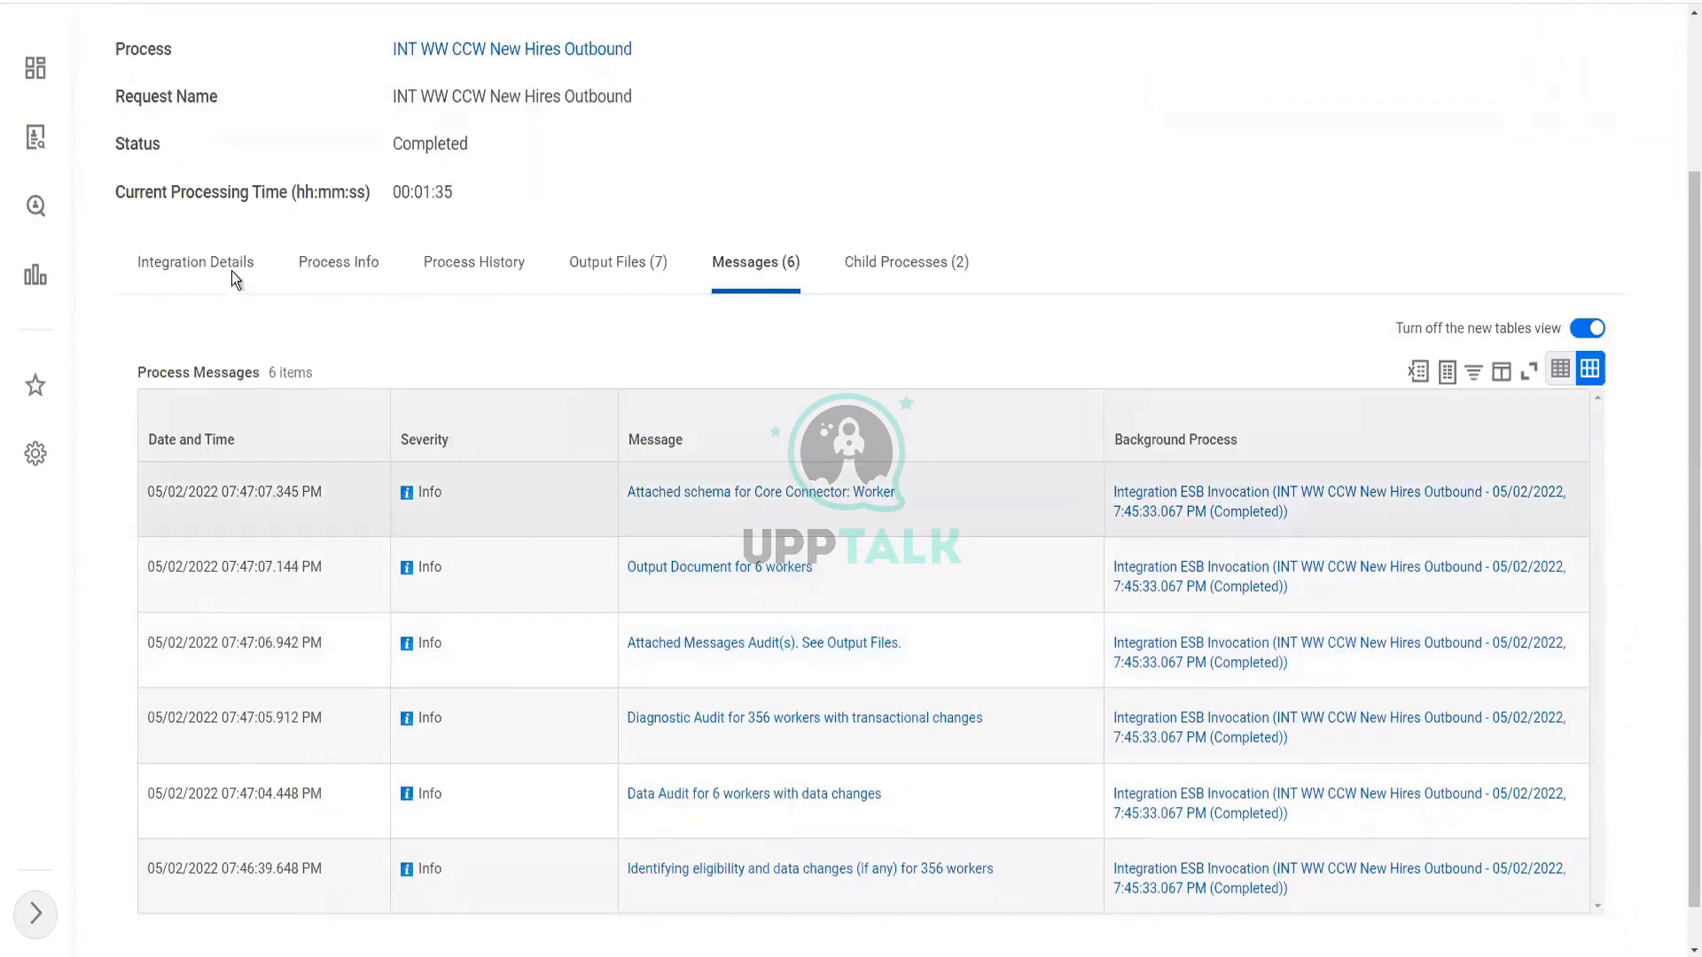
Step: Review the run's integration details and event parameters, and bring up its list of reports and other output files
left_click(222, 271)
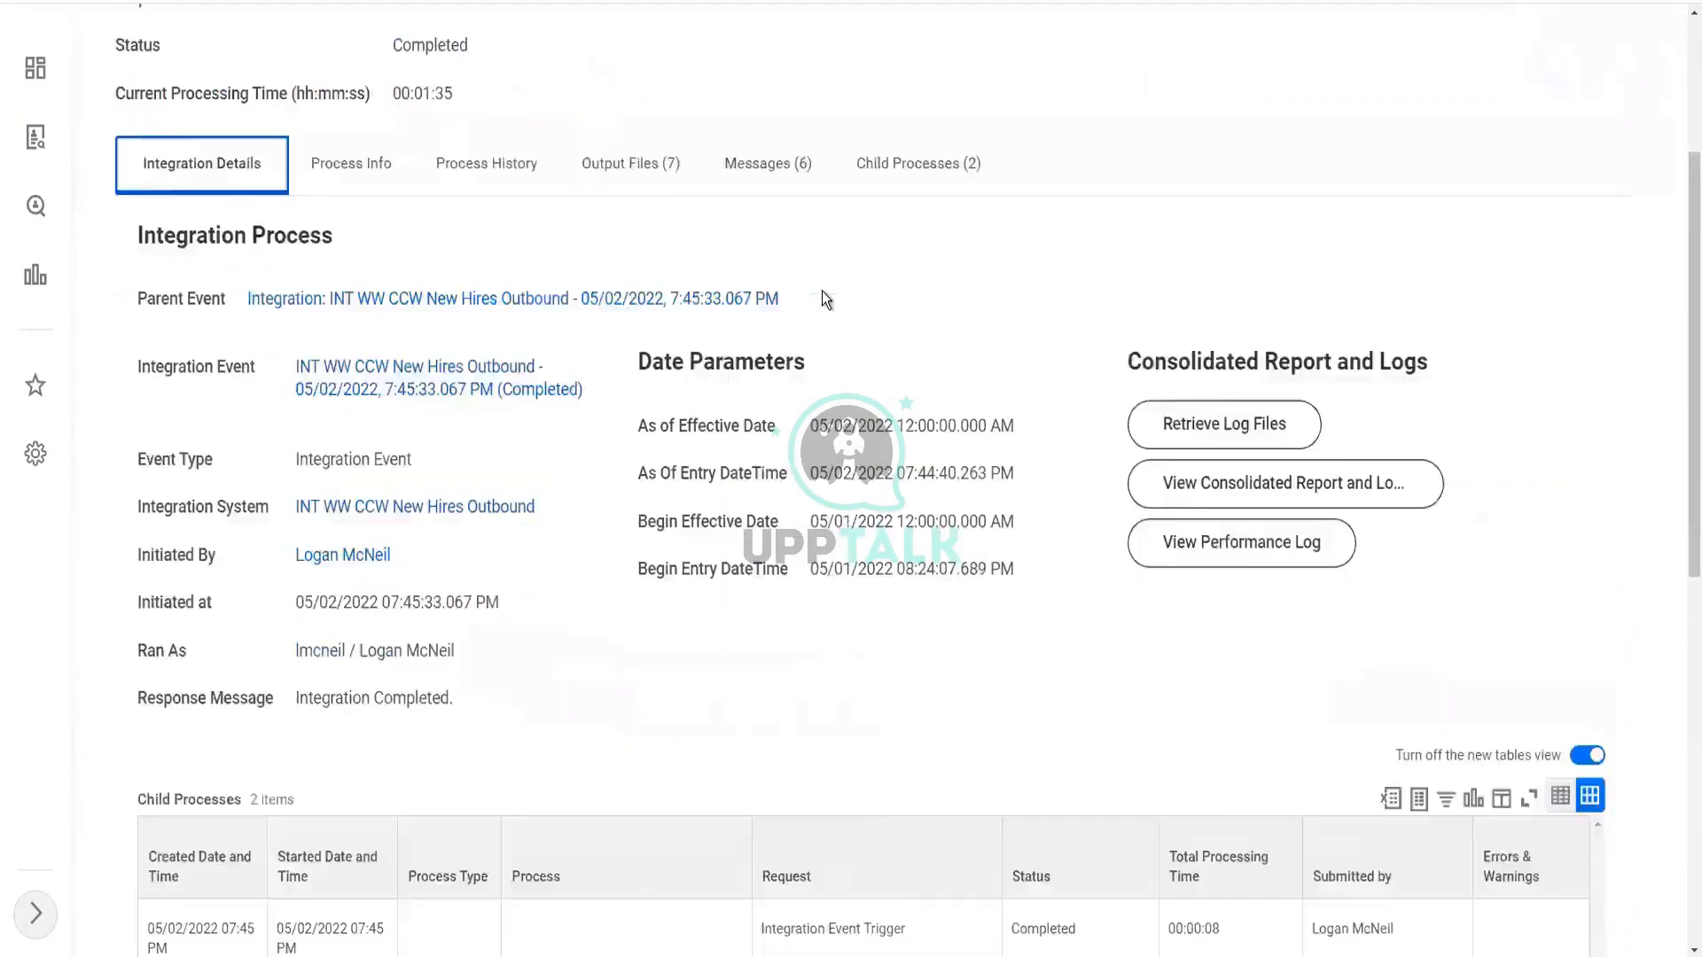
scroll(822, 354, "down", 10)
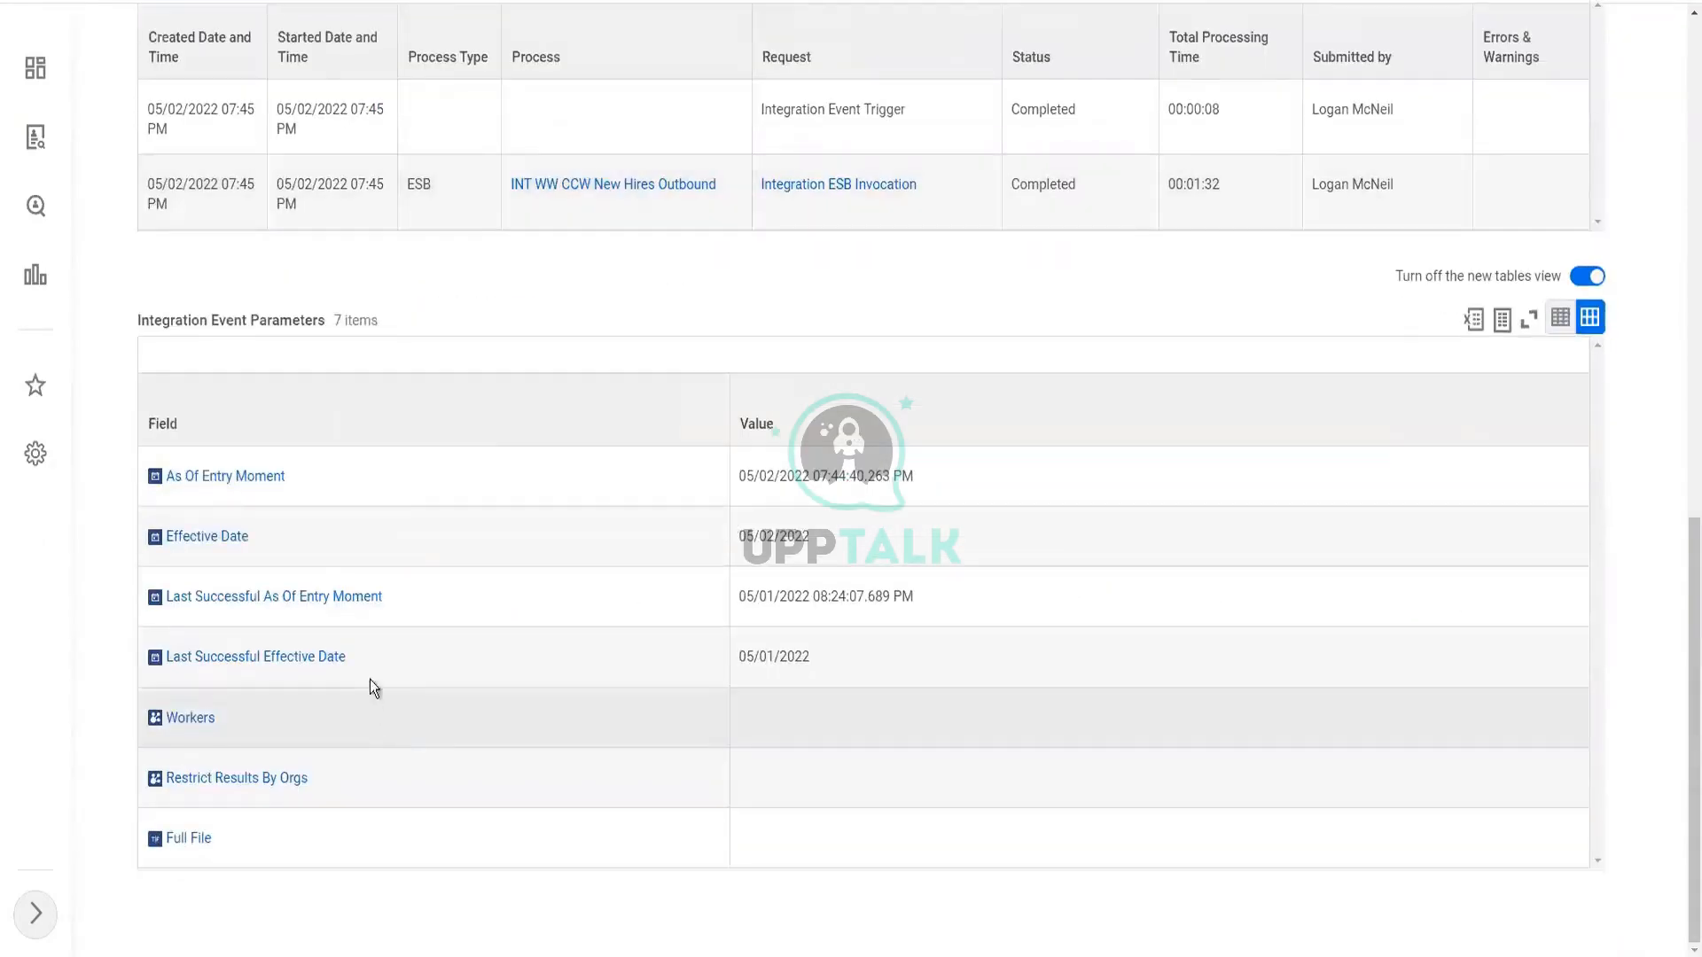
scroll(418, 522, "up", 10)
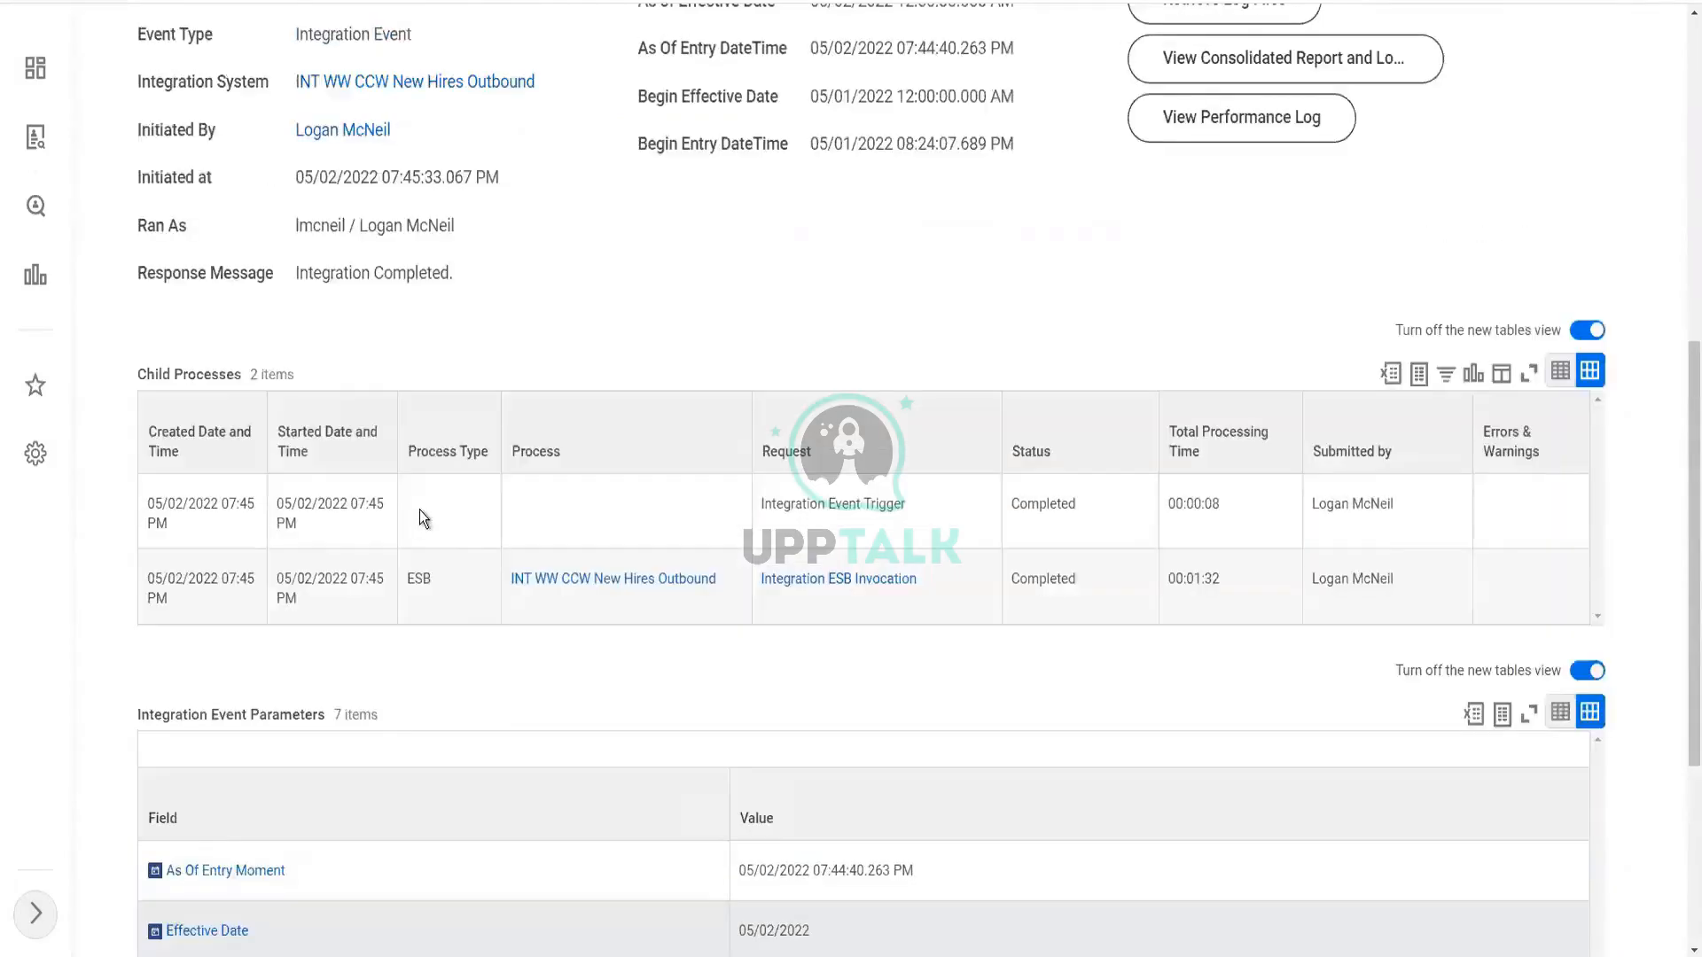
left_click(631, 137)
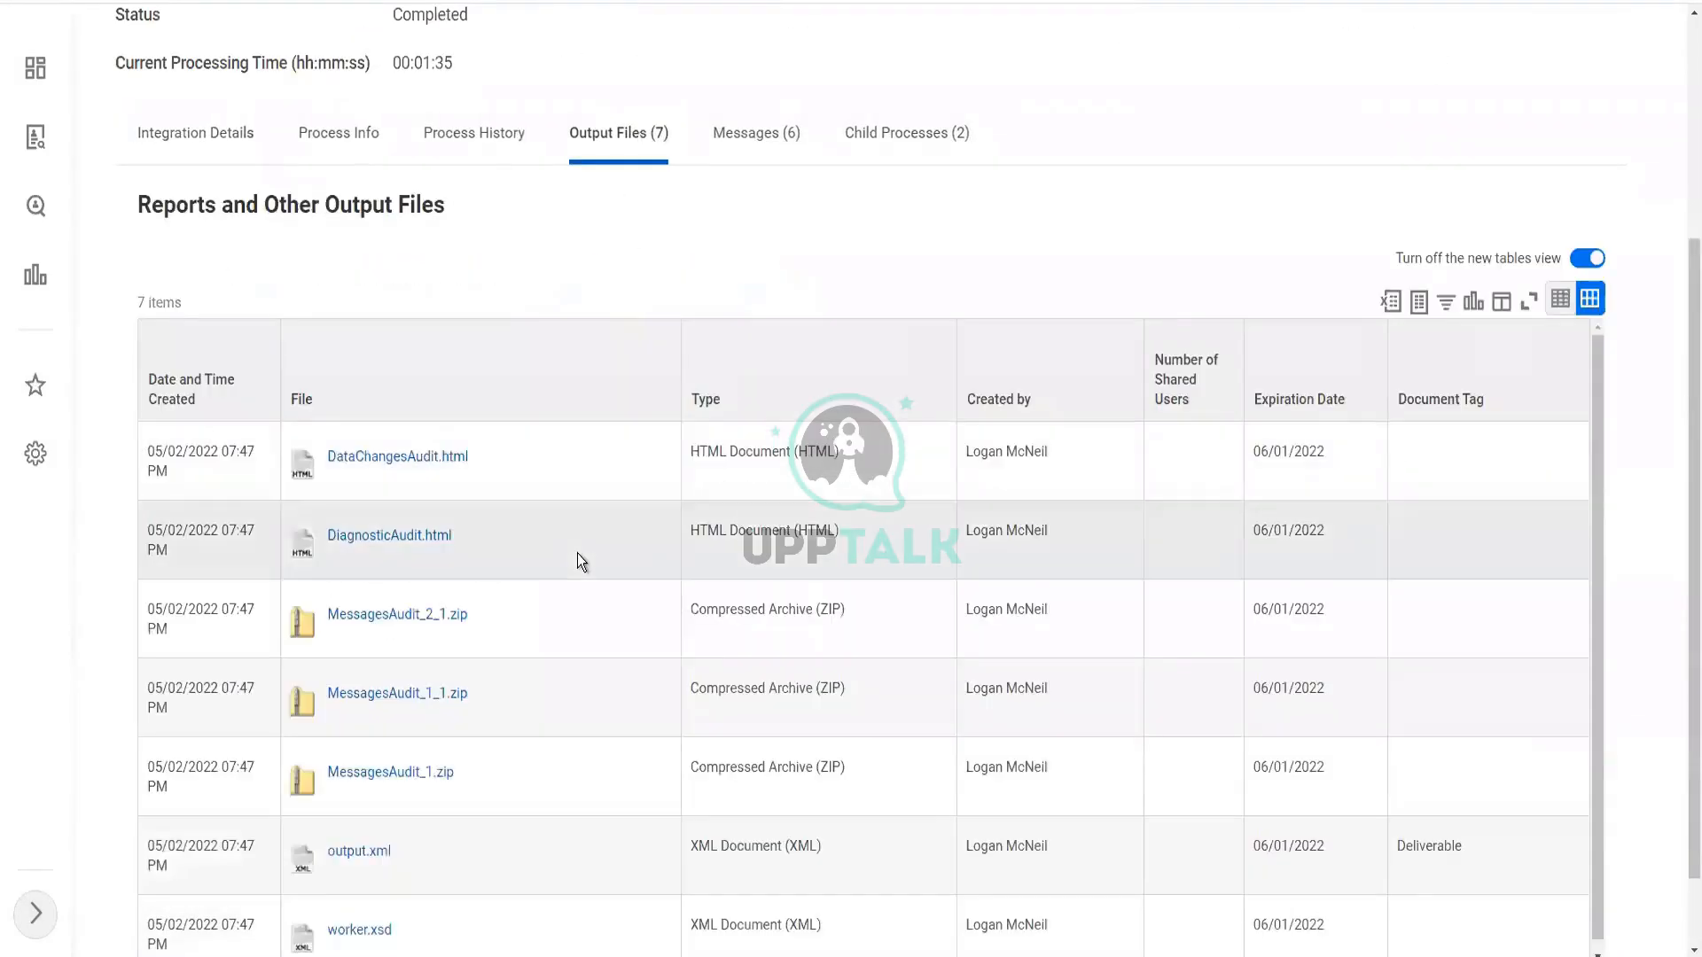
scroll(588, 654, "down", 1)
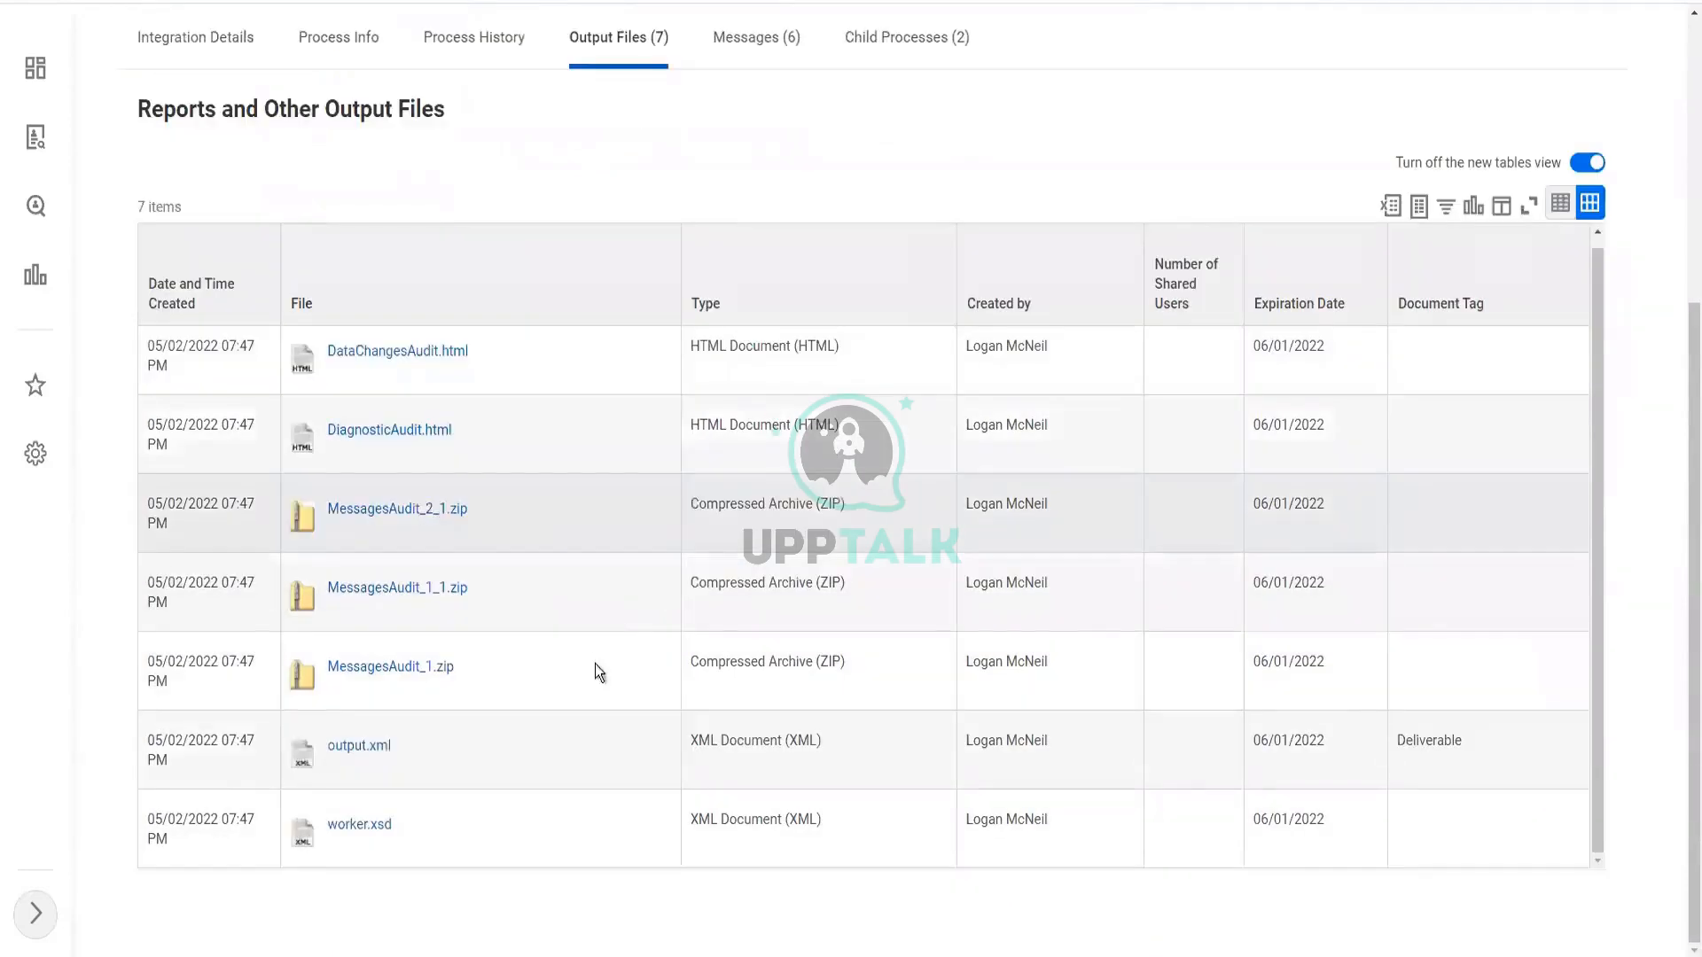